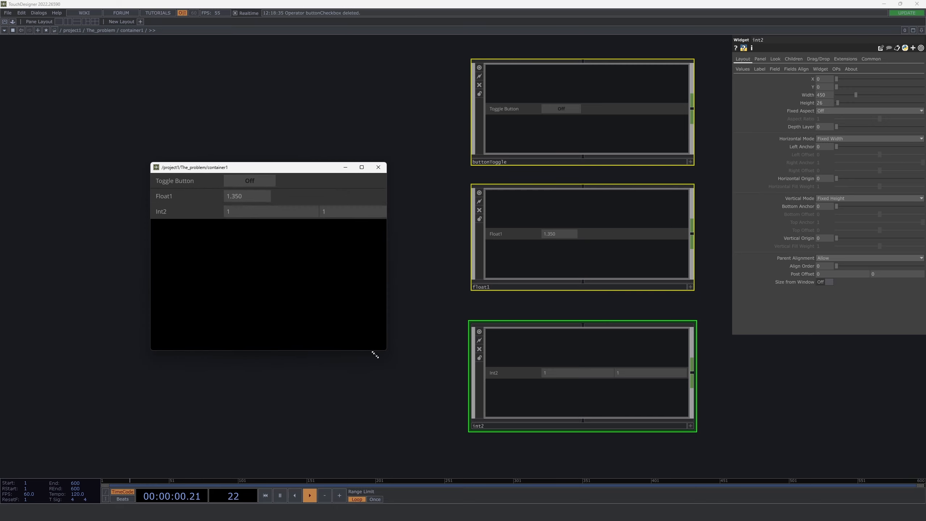
Inspect the layout settings of container1 from its parent network and return inside the container.
left_click(426, 324)
key("u")
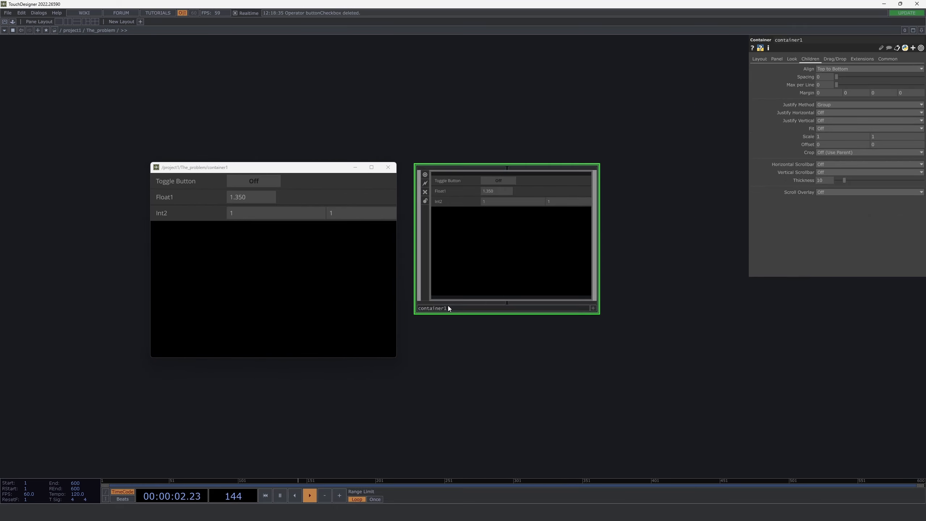
left_click(759, 59)
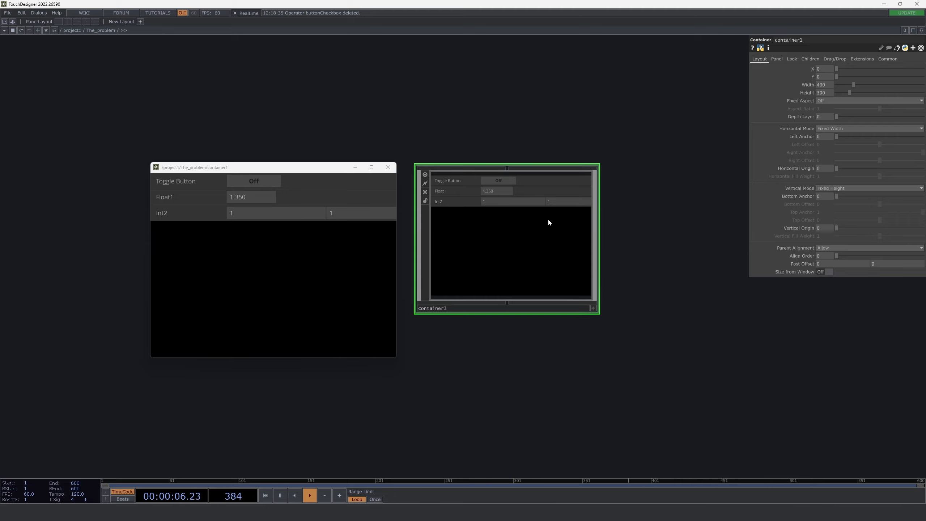
key("i")
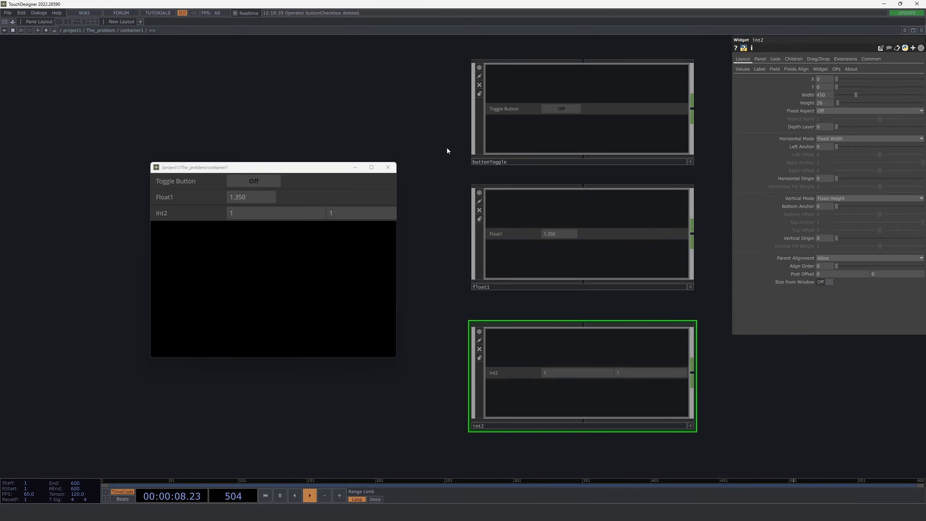
Set the width of buttonToggle, float1 and int2 to 266 and change their Horizontal Mode to Fill.
left_click_drag(446, 106, 583, 373)
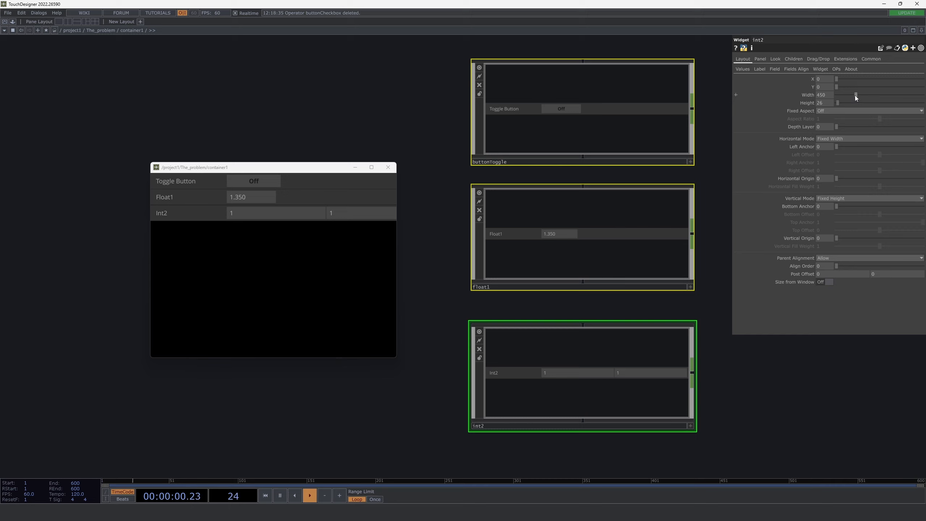
left_click_drag(855, 95, 837, 94)
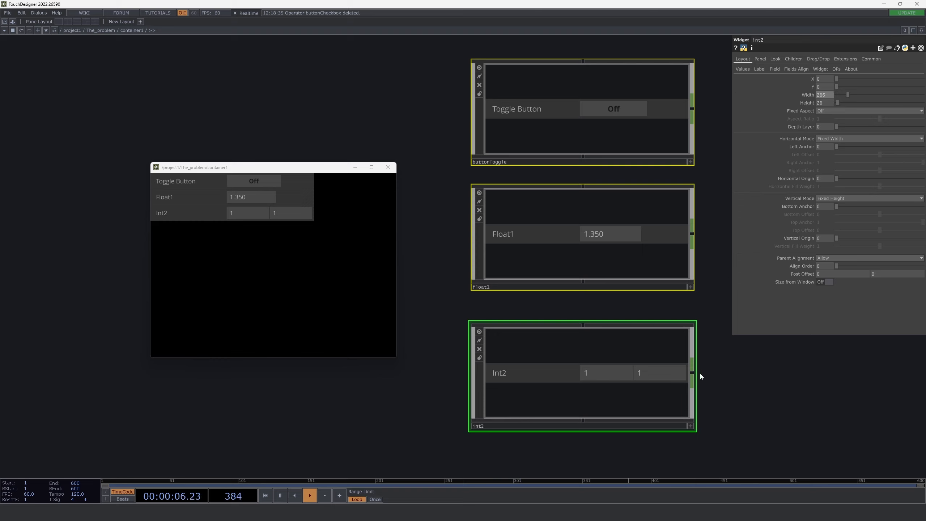
left_click(829, 136)
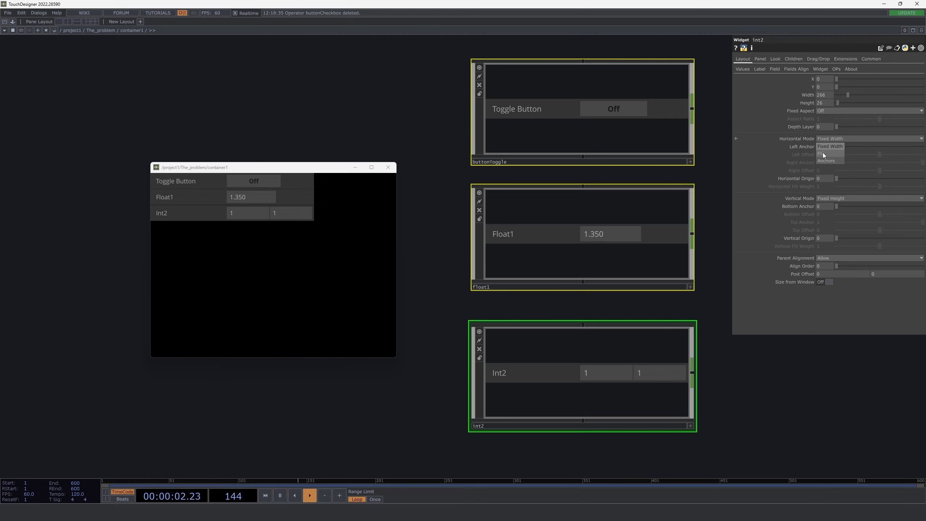
left_click(823, 154)
left_click(444, 211)
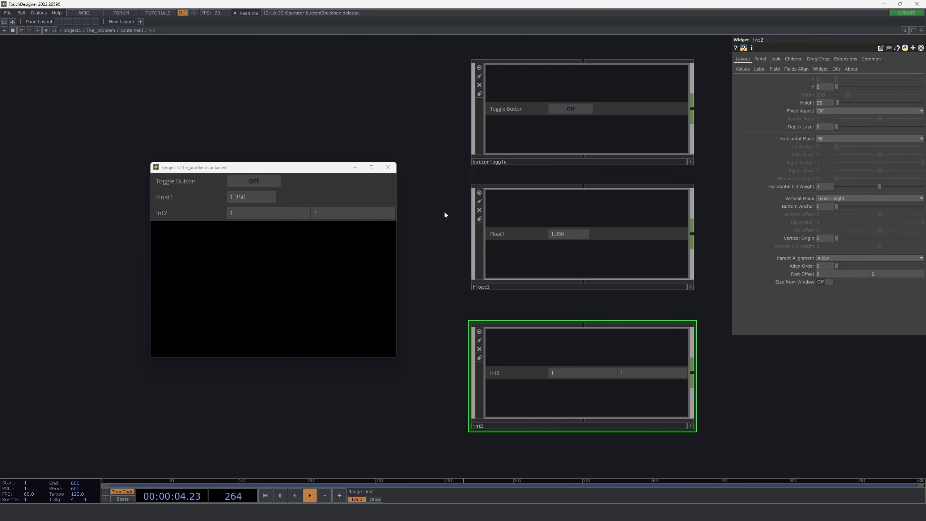
Go up to the parent network, move container1 slightly away from the viewer window and adjust its width.
key("u")
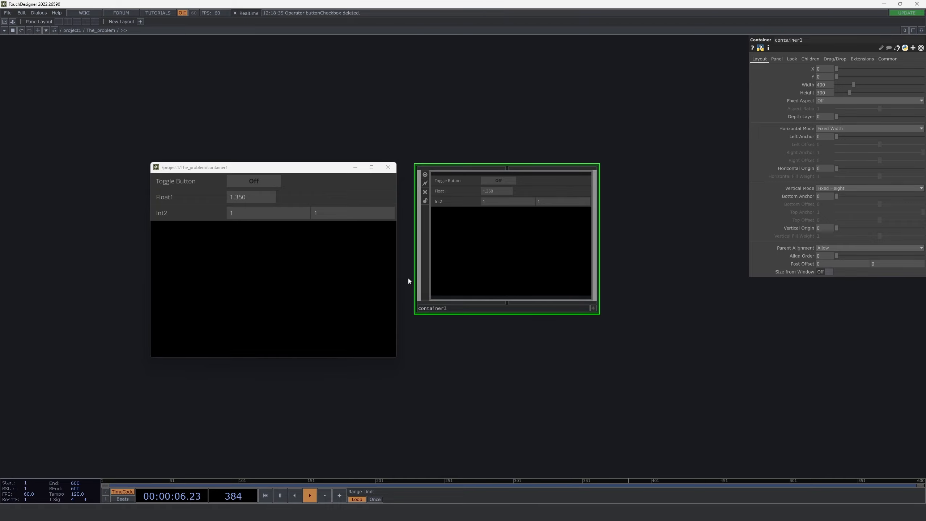
left_click_drag(404, 268, 435, 277)
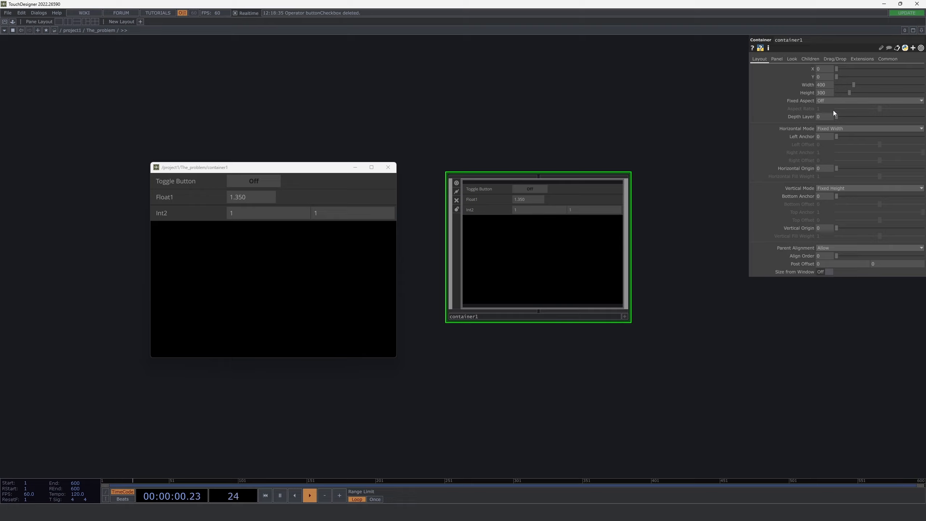
mouse_move(852, 86)
left_mouse_down()
mouse_move(886, 86)
mouse_move(851, 87)
left_mouse_up()
Inside container1, set the Background Color of all three widgets to white (1, 1, 1) with a Background Alpha of 1.
double_click(558, 245)
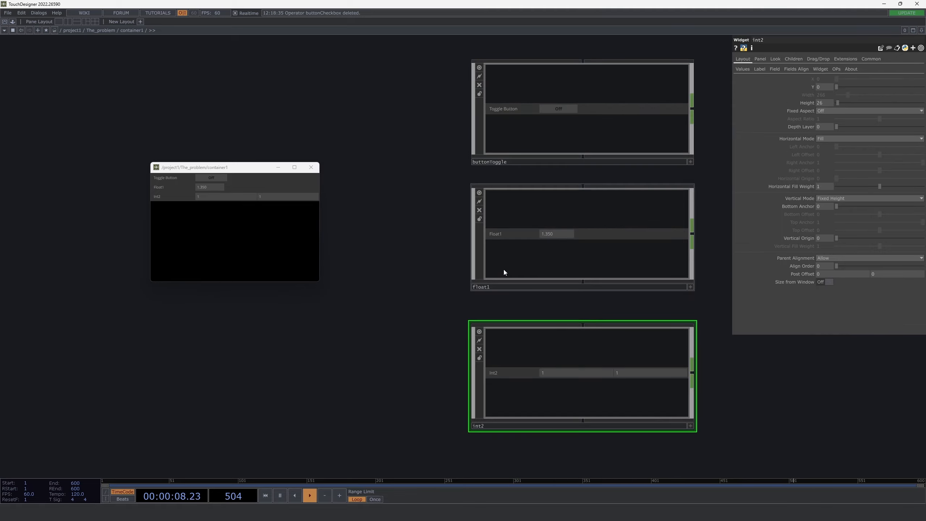
left_click_drag(438, 96, 532, 347)
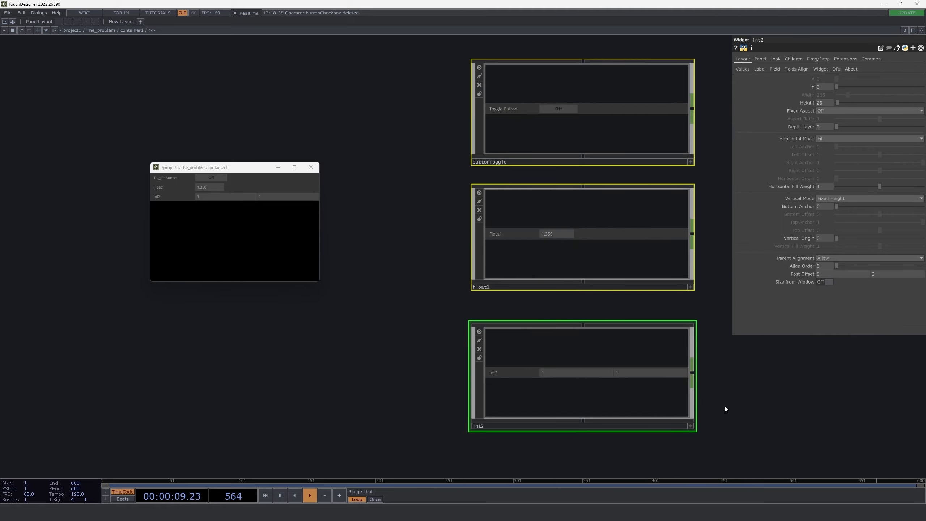
left_click(775, 59)
left_click_drag(860, 87, 828, 87)
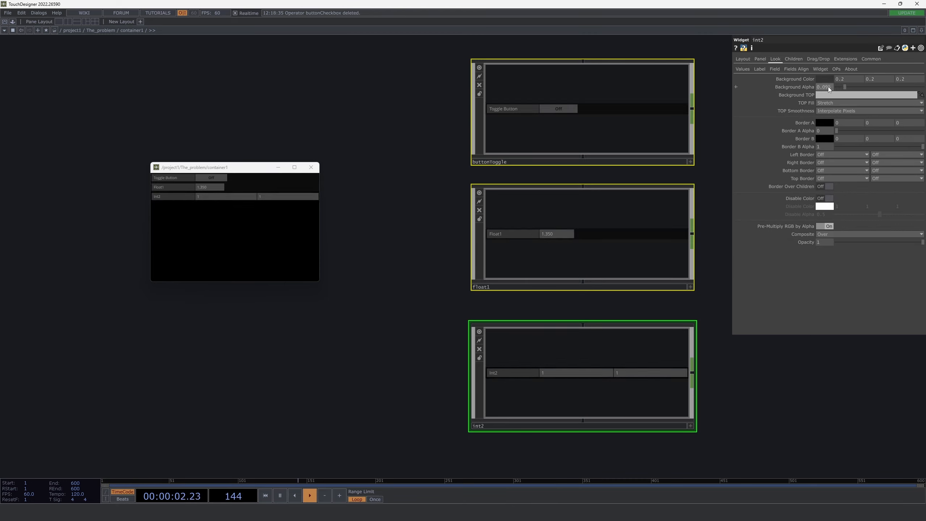
left_click(824, 79)
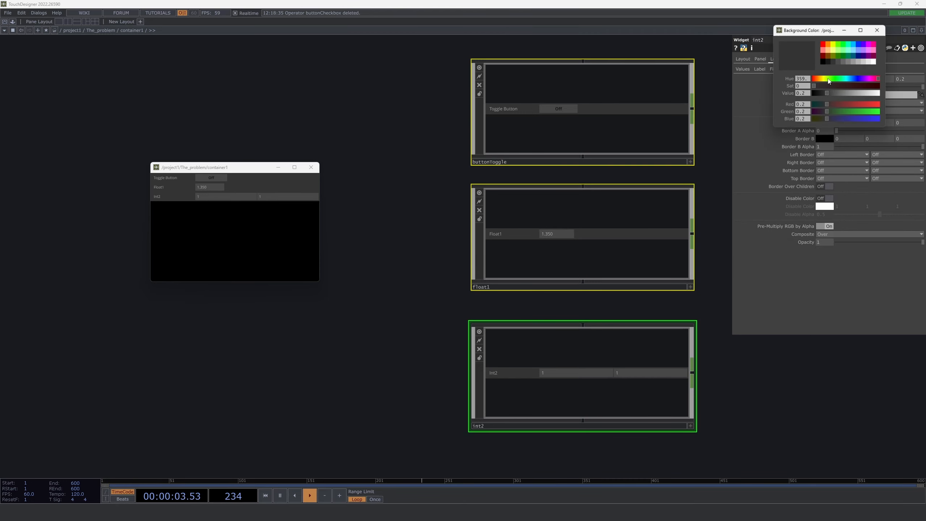
left_click(833, 52)
left_click(873, 61)
left_click(877, 30)
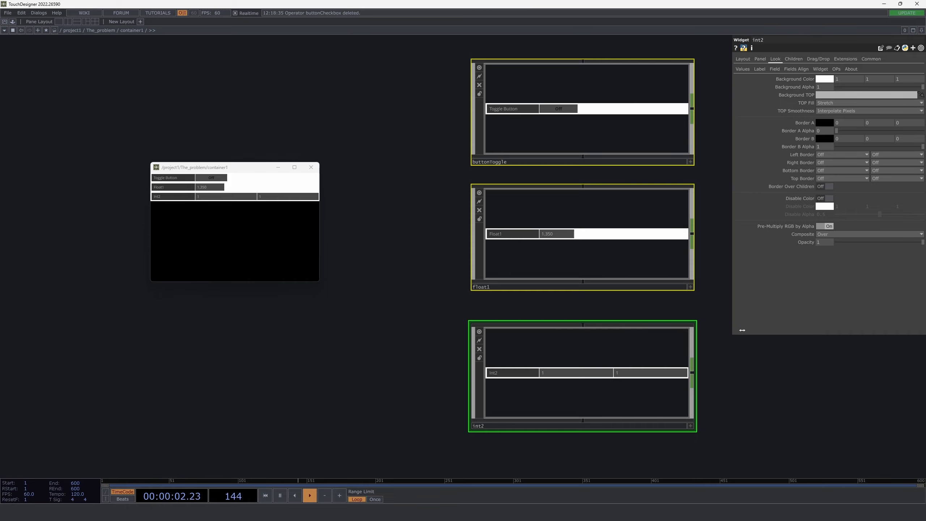
Enlarge the floating container1 viewer window and reselect the three widgets in the network.
left_click_drag(749, 375, 696, 372)
left_click(700, 389)
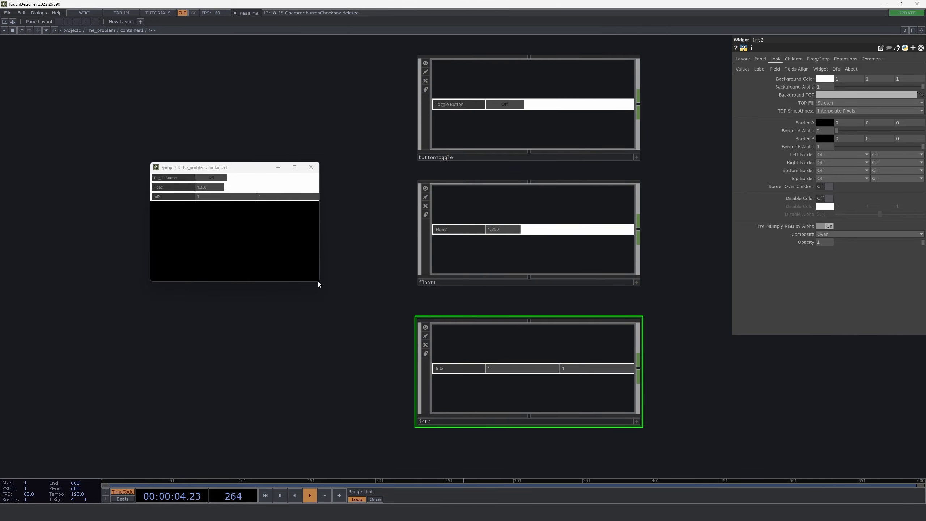
left_click_drag(319, 283, 347, 320)
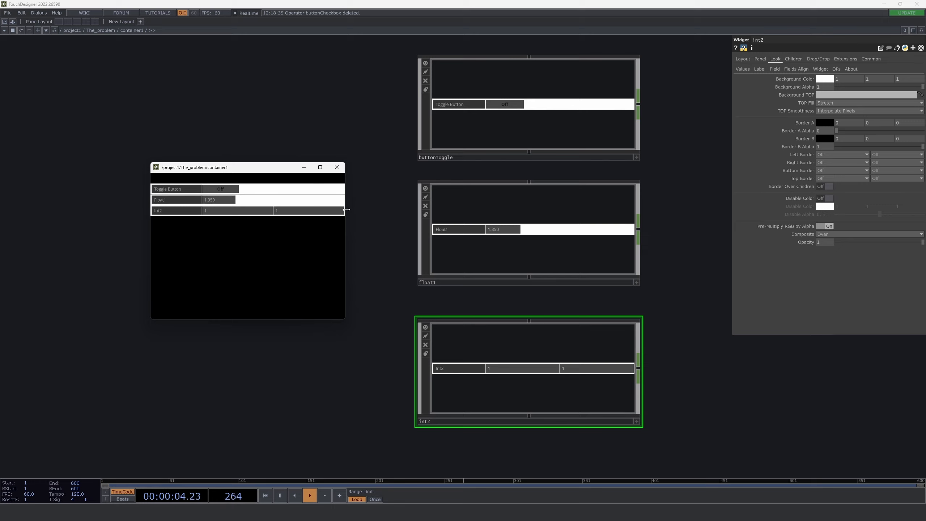
left_click_drag(392, 155, 654, 450)
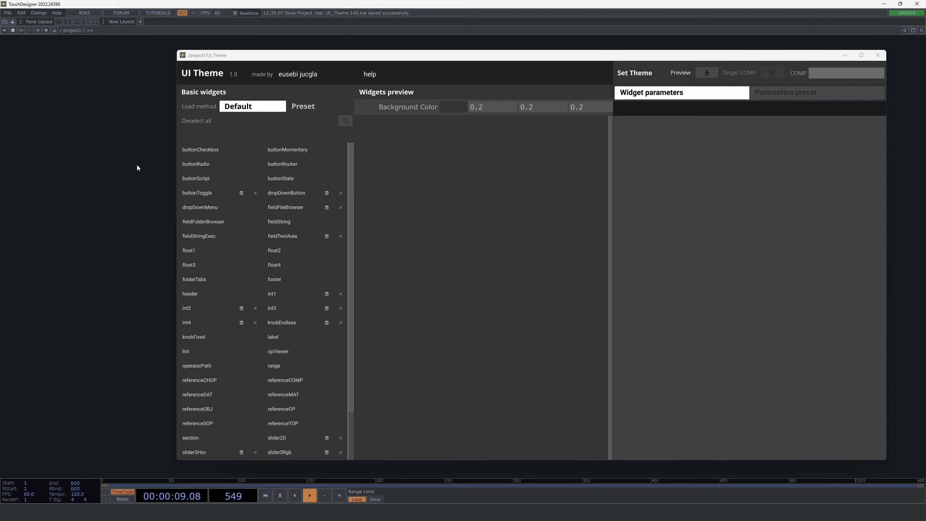
Open the Palette beside the UI Theme window, browse its Basic Widgets list and close it.
key("alt+l")
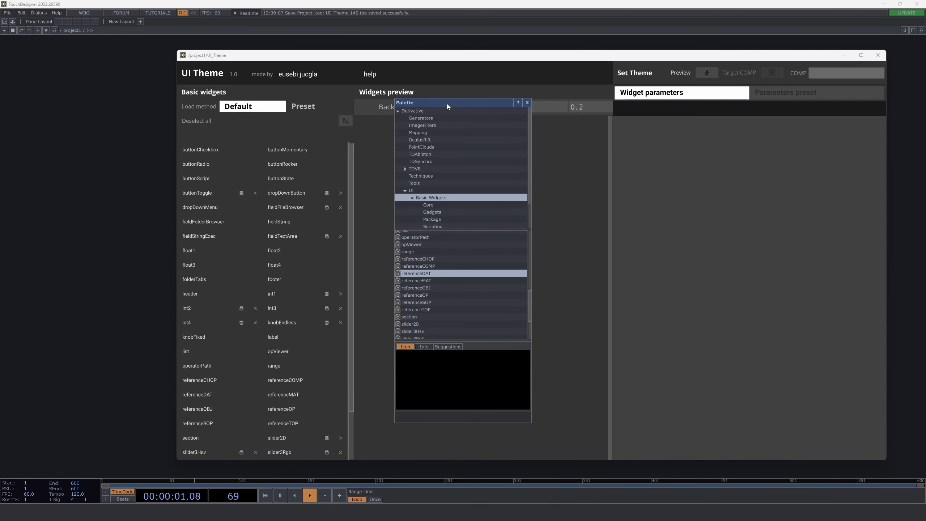
left_click_drag(447, 103, 91, 111)
scroll(93, 268, "down", 4)
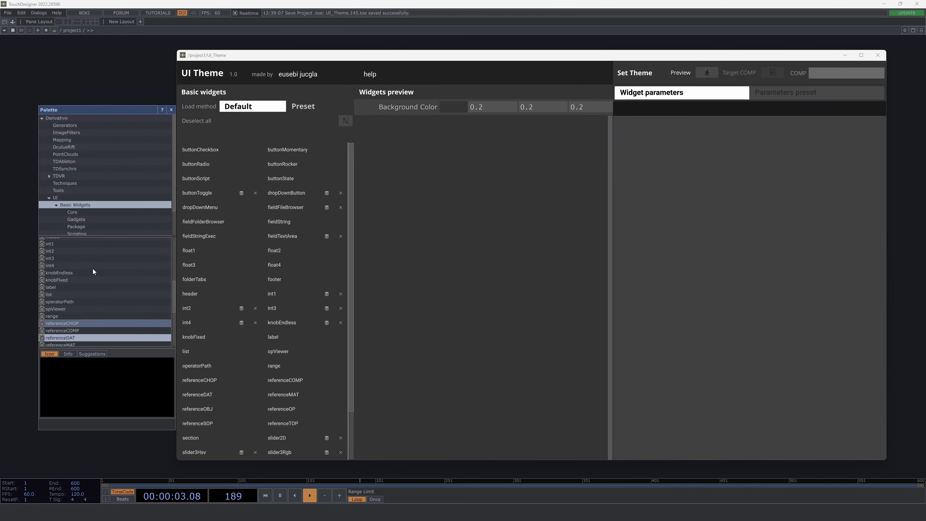
left_click(172, 111)
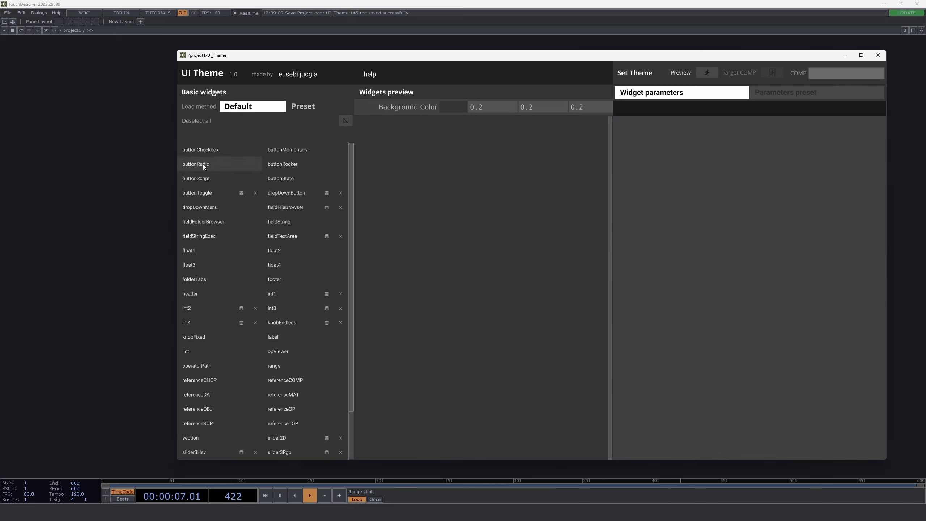
Add buttonRadio, float1, float2, float3 and float4 to the widgets preview.
left_click(203, 164)
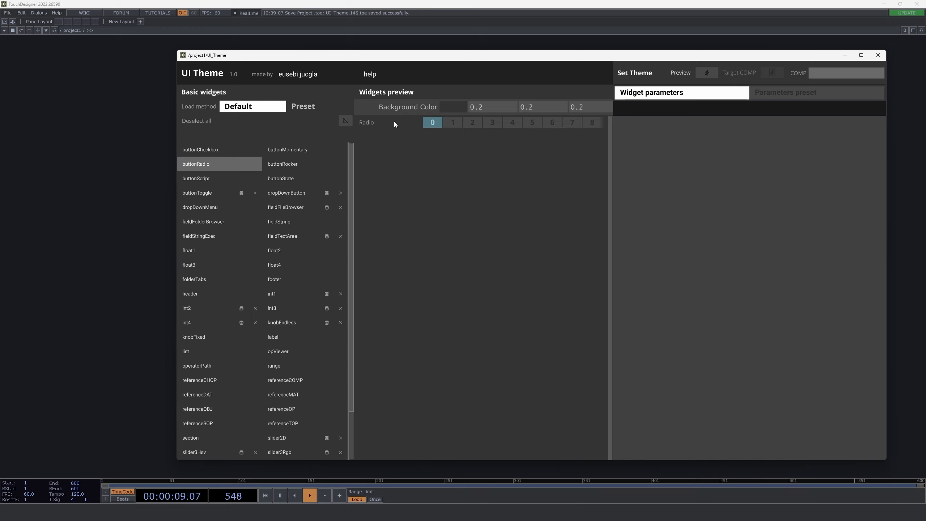
left_click(286, 252)
left_click(284, 266)
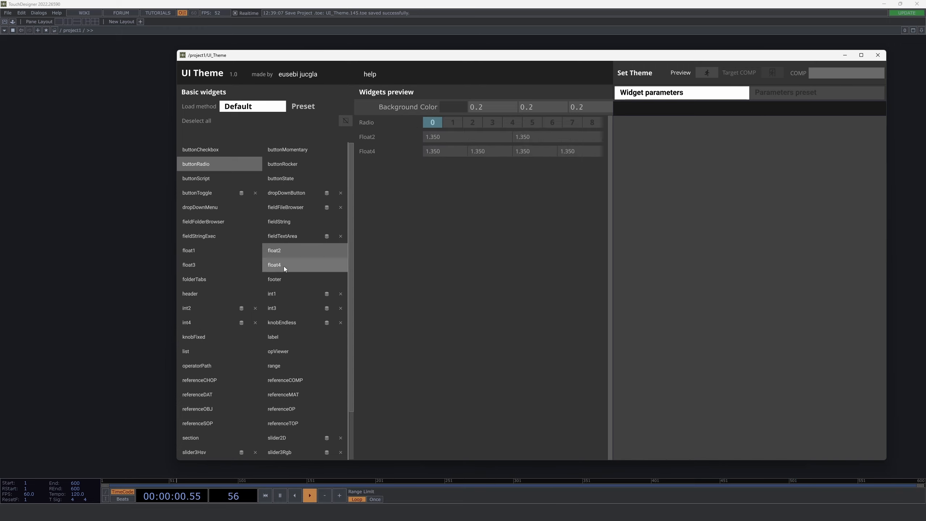
left_click(214, 264)
left_click(210, 254)
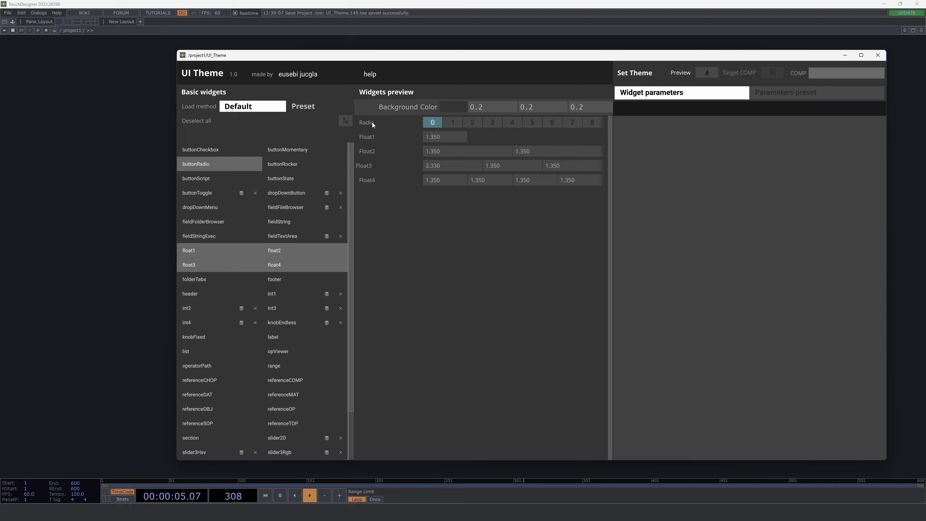
Load the Radio widget from the preview into the widget parameters and set its width to 294.
left_click_drag(373, 122, 654, 229)
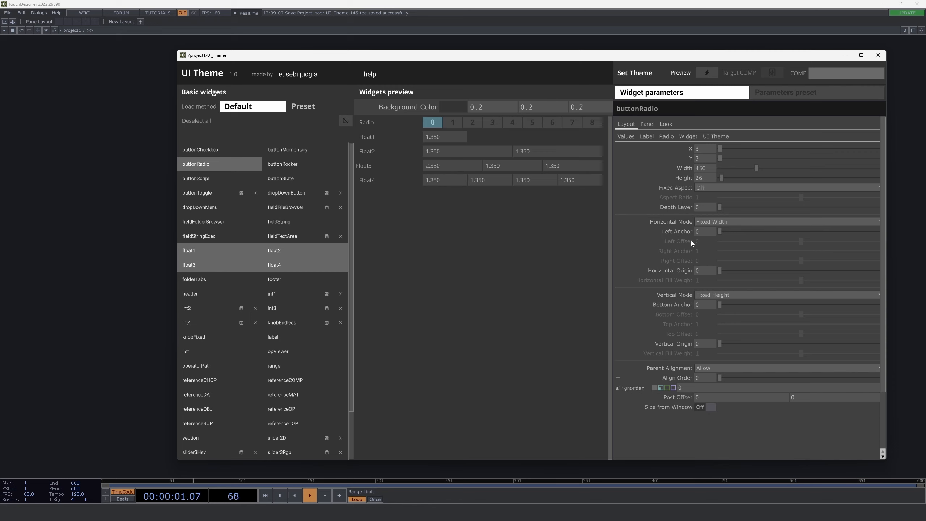
left_click_drag(414, 124, 771, 282)
left_click_drag(756, 169, 743, 165)
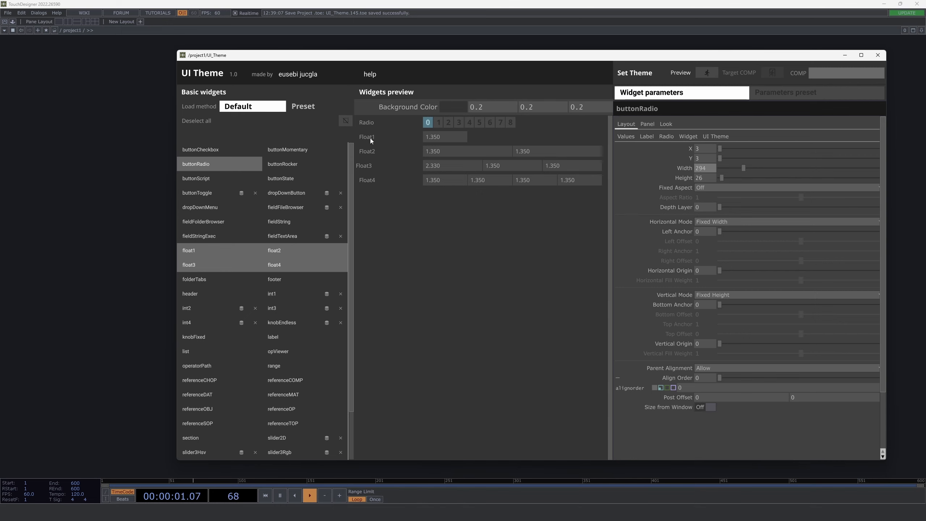
Load the float1 preview widget into the widget parameters and show its Widget settings.
left_click_drag(369, 137, 635, 220)
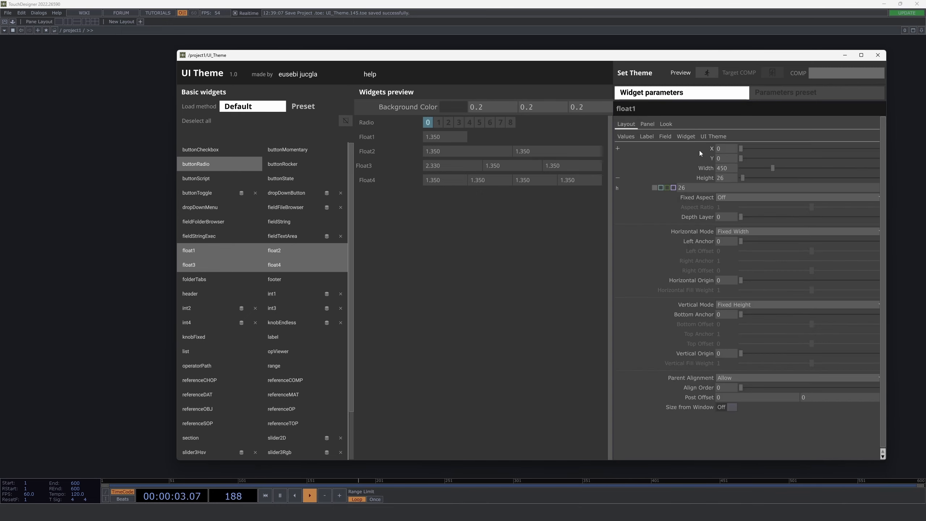
left_click(685, 138)
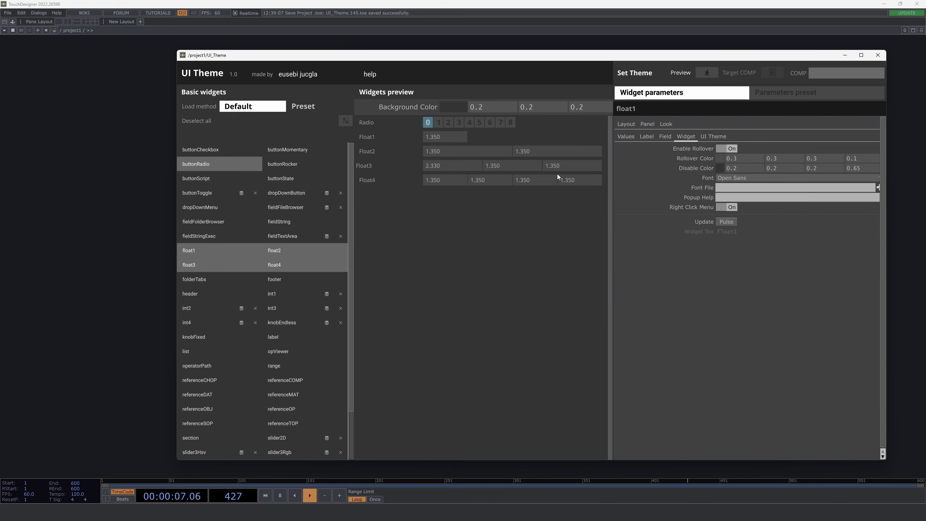
Add sliderHorz to the widgets preview, load it into the widget parameters and show its Slider settings.
scroll(314, 375, "down", 3)
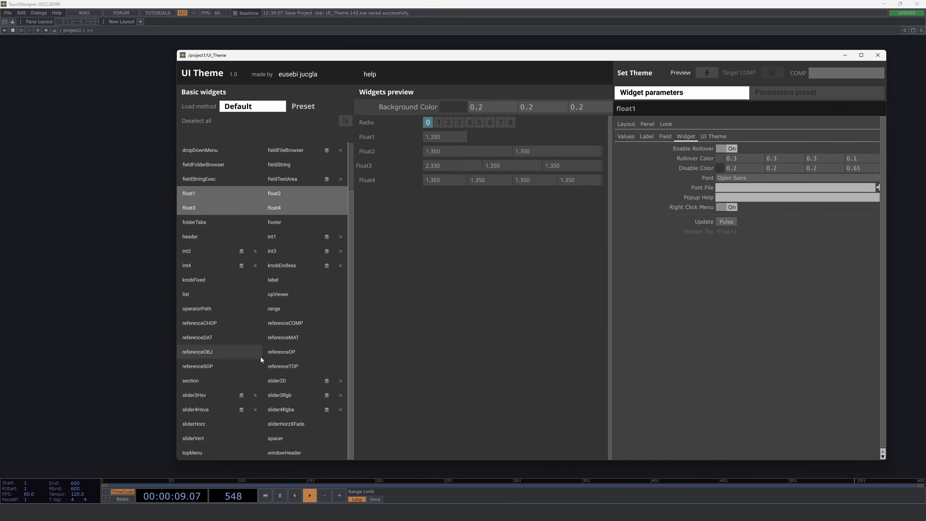
left_click(212, 427)
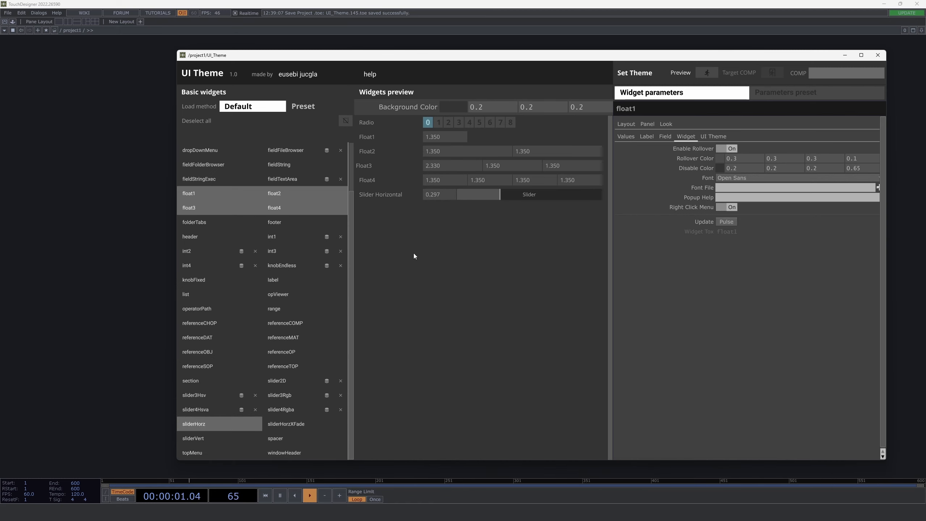
left_click_drag(391, 195, 667, 203)
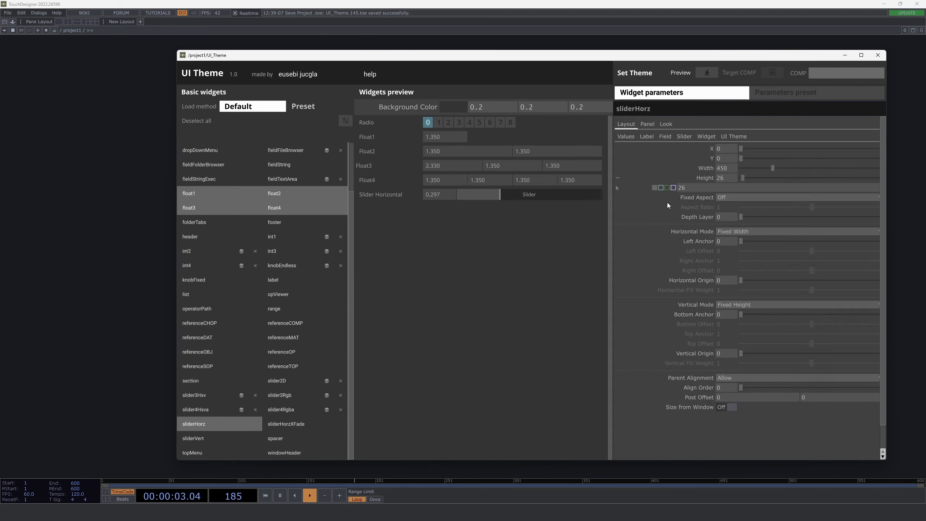
left_click(685, 137)
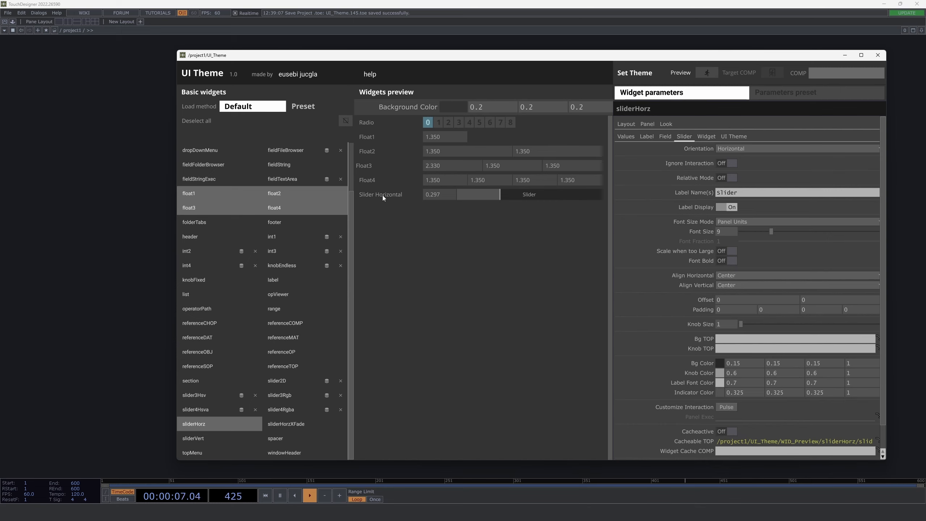
Load the float2 preview widget into the widget parameters and examine its Layout, Fields Align and Field settings.
left_click_drag(369, 151, 666, 196)
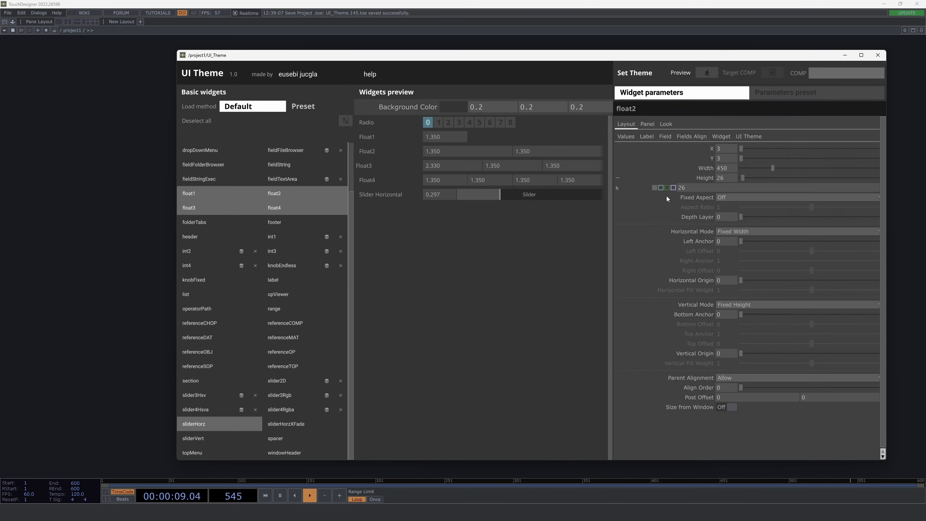
left_click(692, 178)
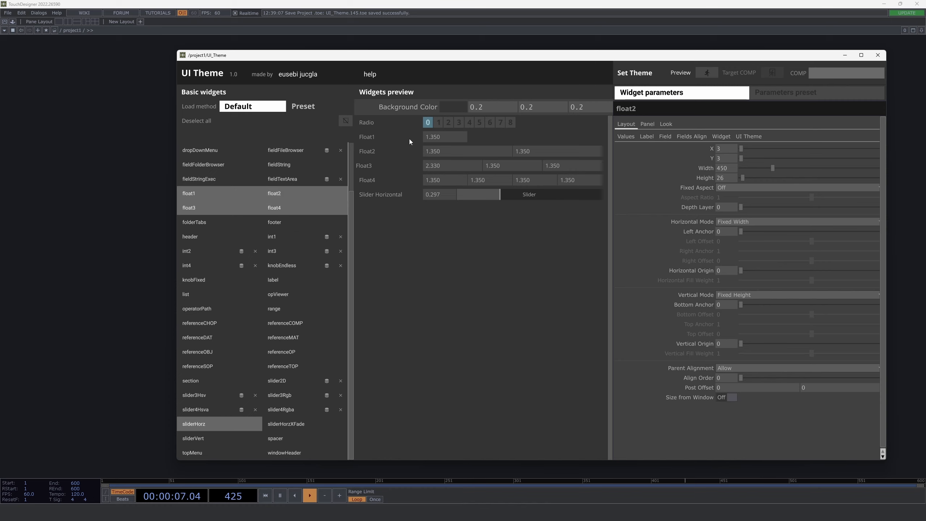
left_click(689, 137)
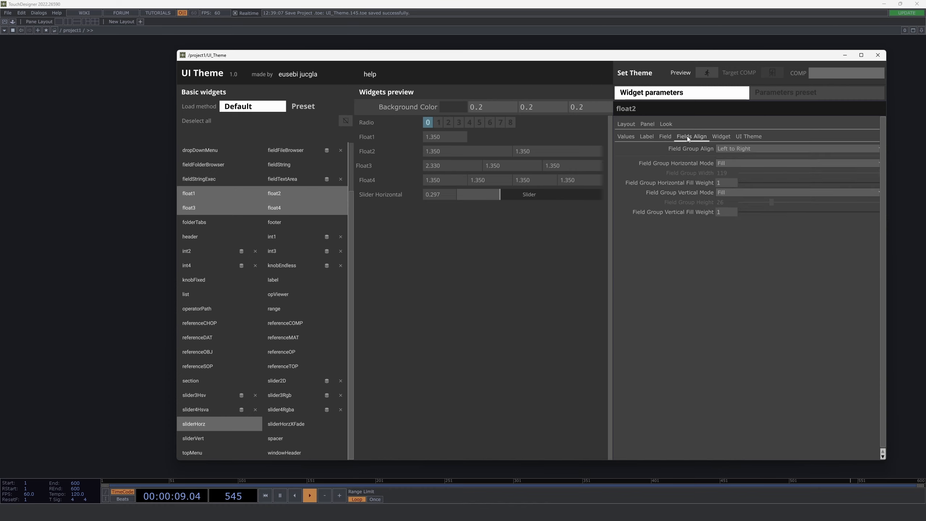
left_click(663, 137)
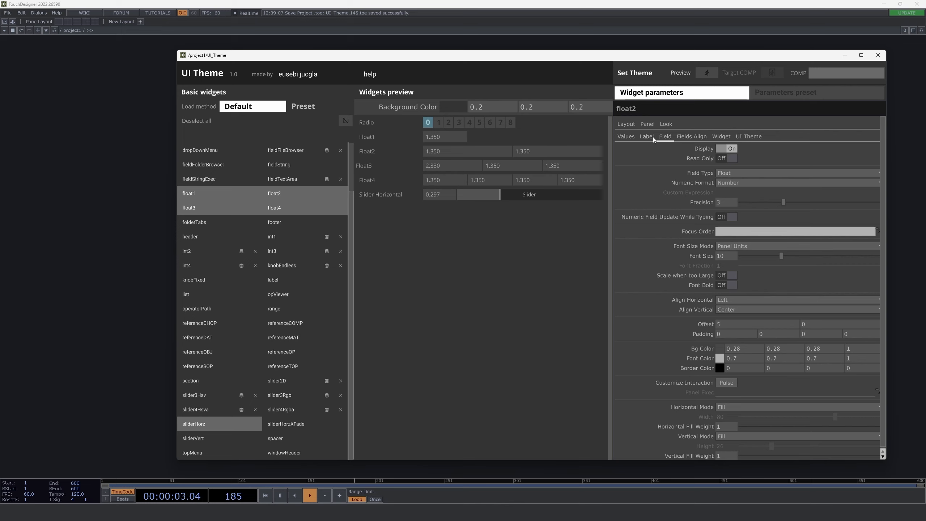
Examine the Label, Field and Fields Align settings of the float2 widget.
left_click(653, 136)
left_click(664, 137)
left_click(695, 137)
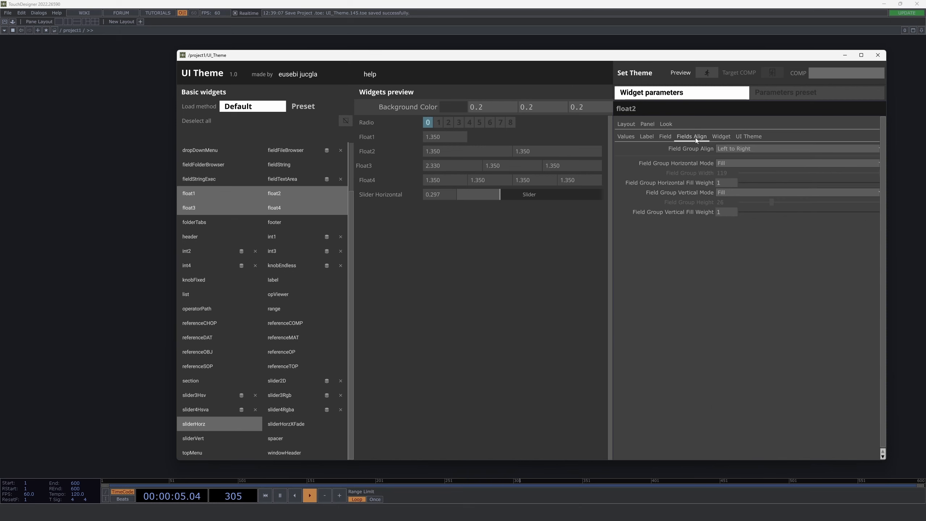
left_click(665, 137)
left_click(646, 137)
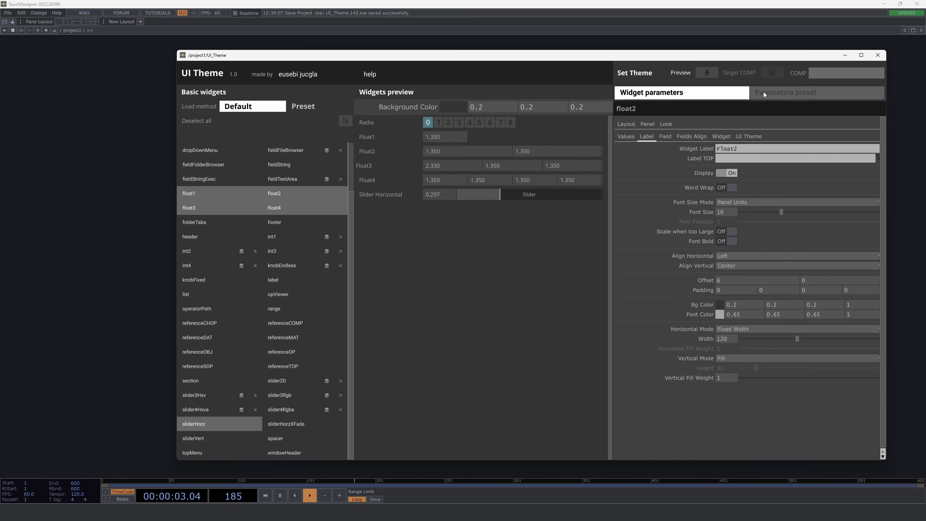
Show the Parameters preset and look through its setting categories, including Radio.
left_click(815, 93)
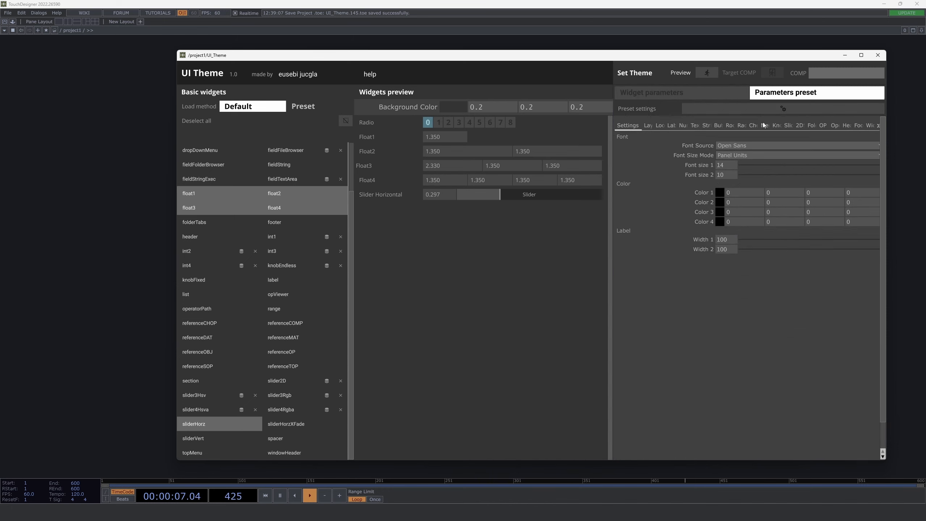
left_click(726, 125)
left_click(742, 126)
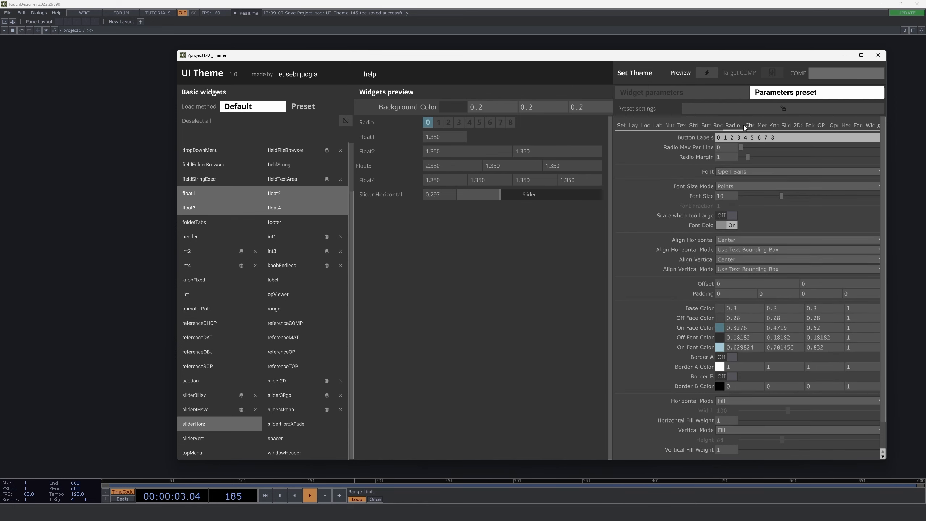
left_click(724, 124)
left_click(698, 126)
Set the preset's Look background color to 0, 0, 0 and its Background alpha to 0.
left_click(641, 124)
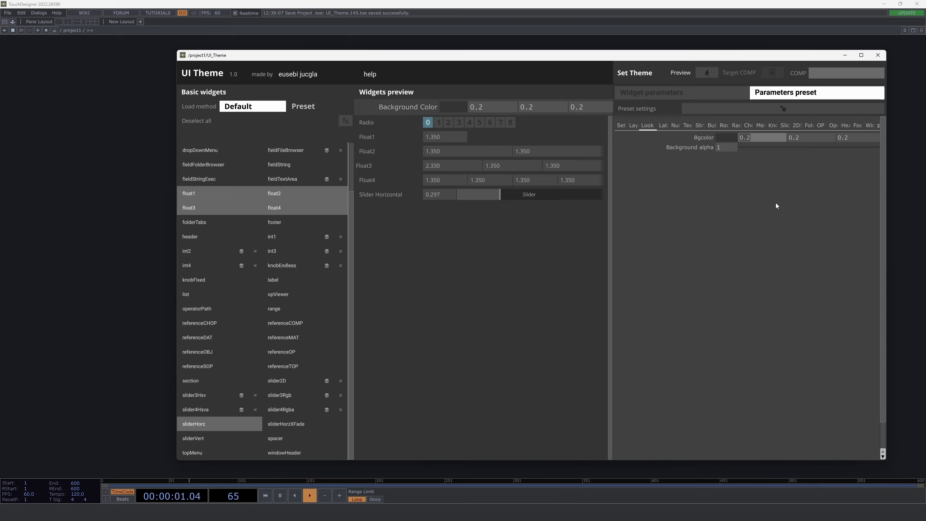
type("0")
key("Tab")
type("0")
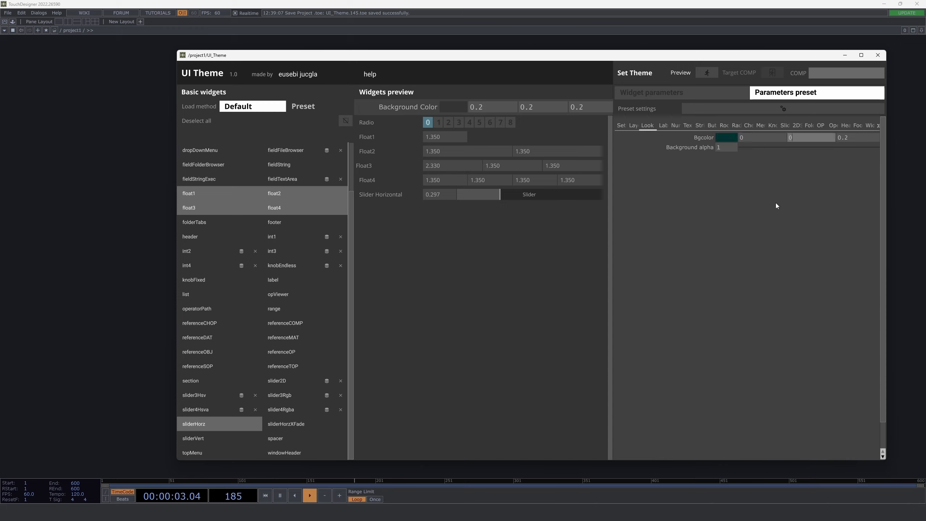
key("Tab")
type("0")
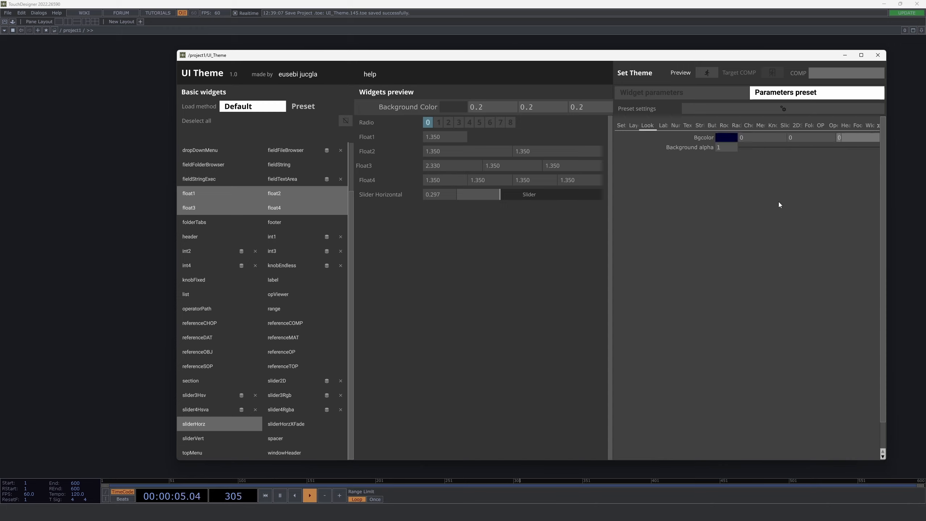
key("Return")
left_click_drag(783, 147, 681, 156)
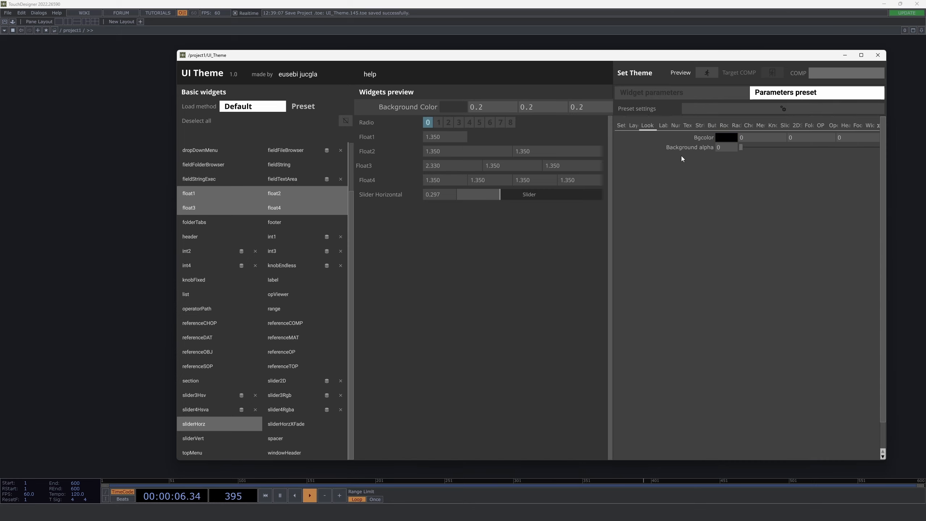
Set the preset's Layout Horizontal Mode to Fill and apply the preset to the widgets preview.
left_click(634, 126)
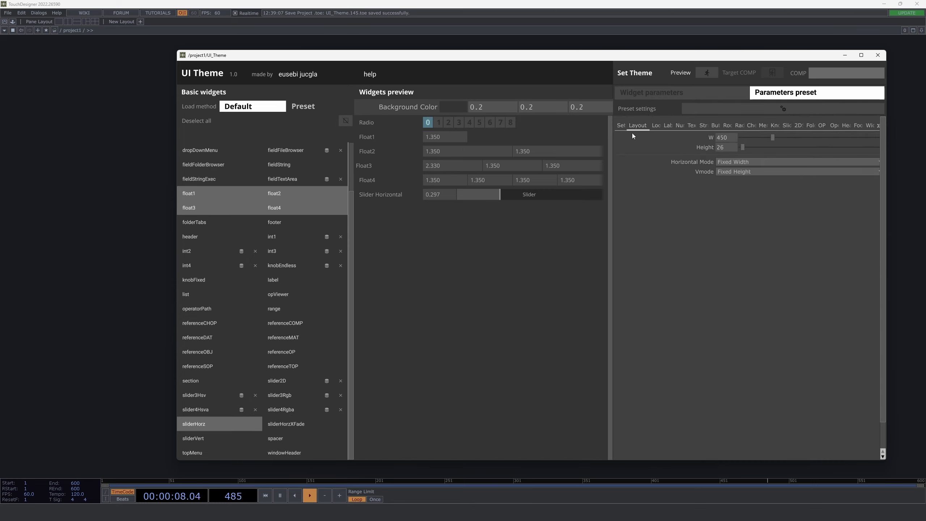
left_click(727, 162)
left_click(720, 180)
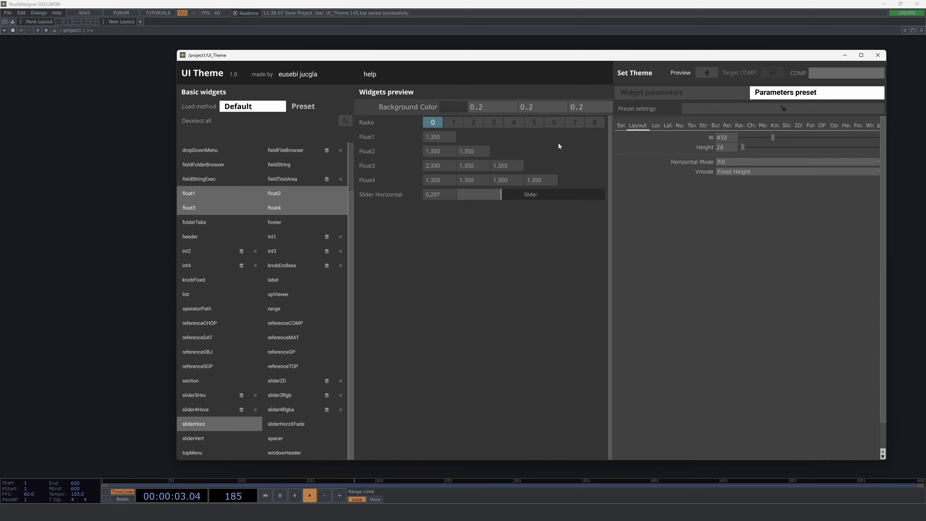
Set the preset's Label Font Color to white and apply the preset to the widgets preview.
left_click(659, 125)
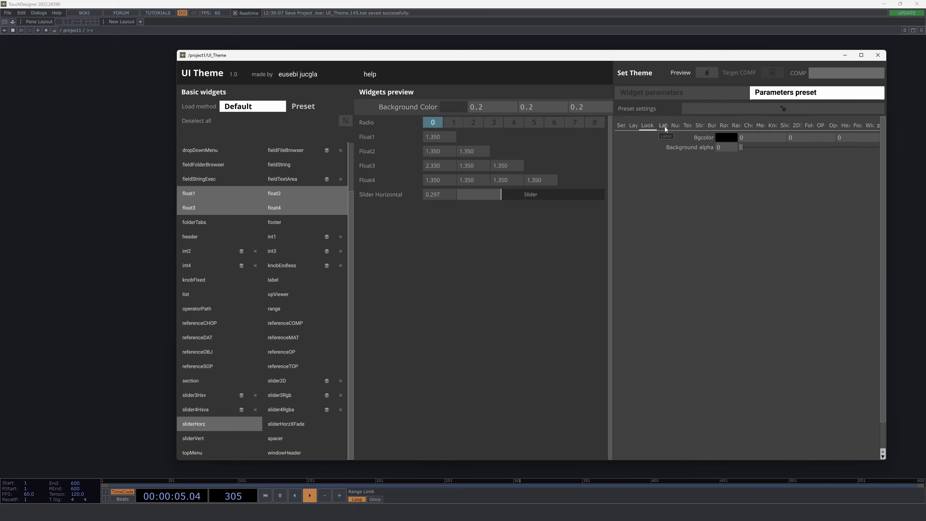
left_click(664, 126)
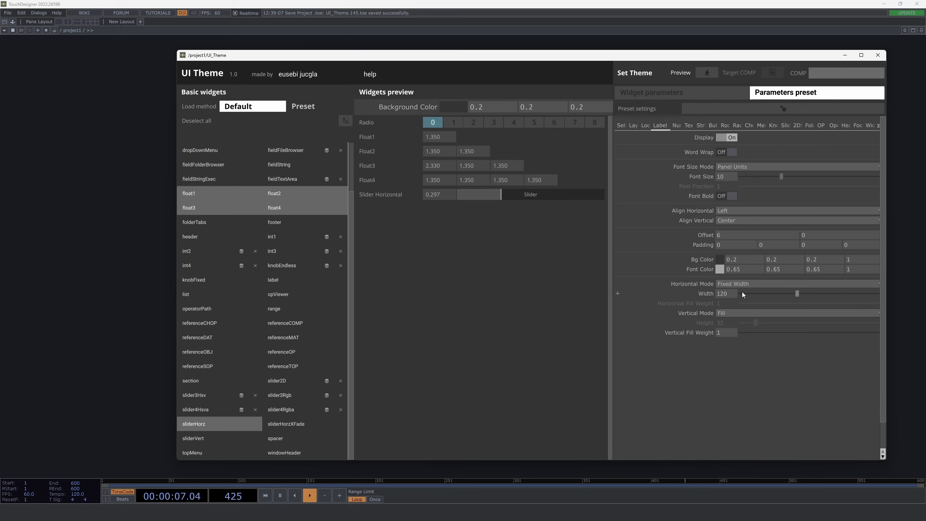
left_click(720, 269)
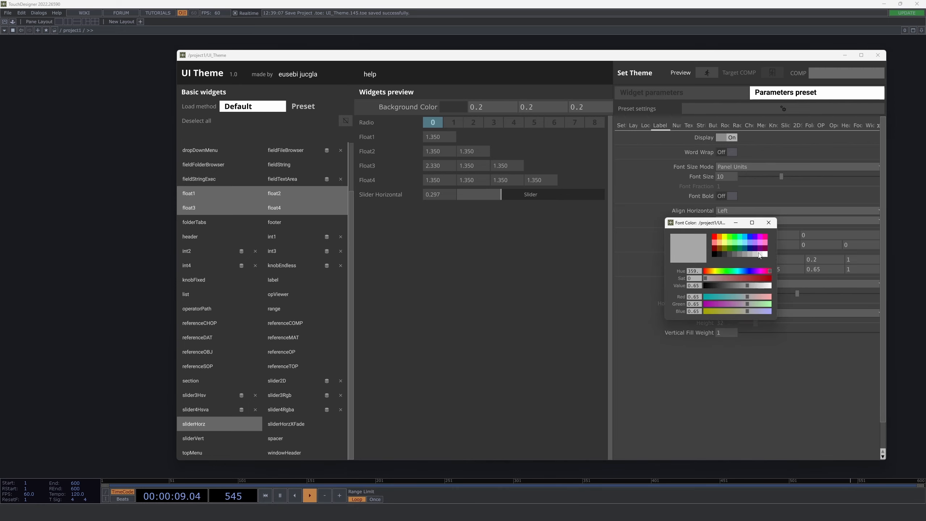
left_click(767, 252)
left_click(769, 222)
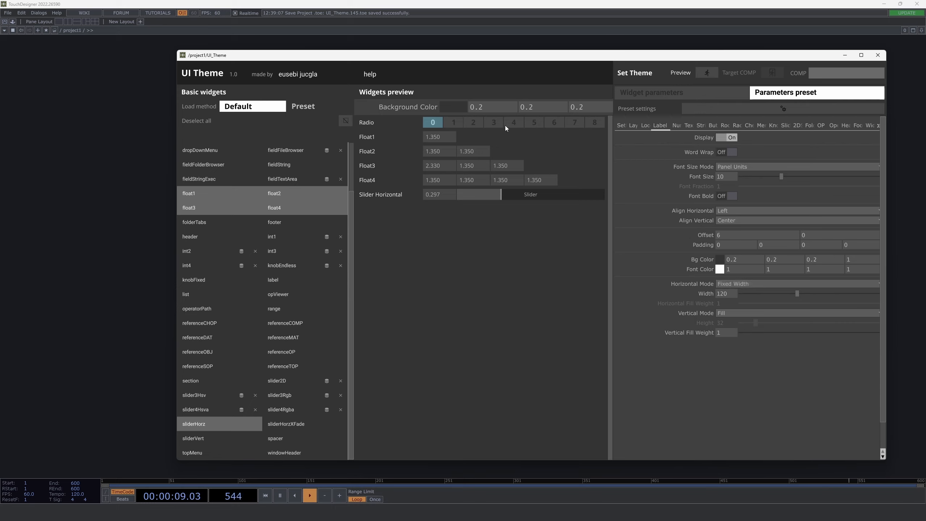
Set the widgets preview's Background Color to black.
left_click(452, 106)
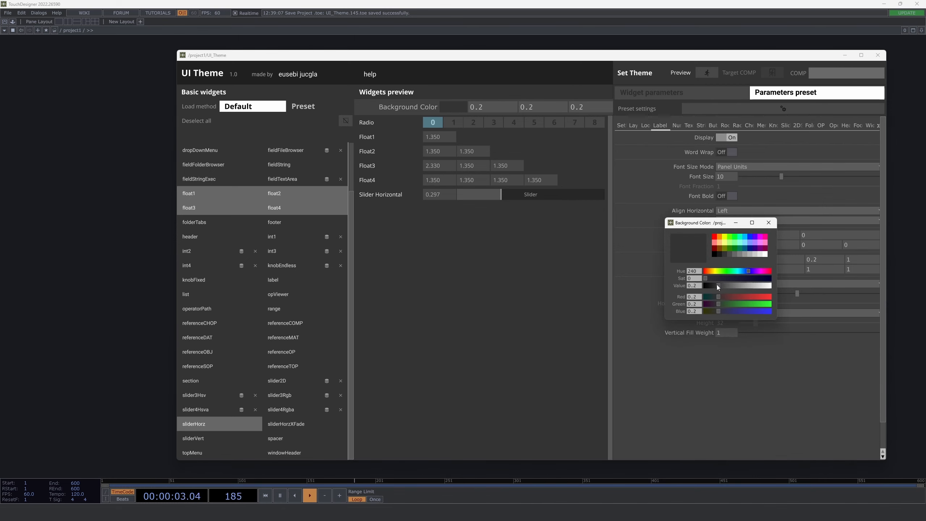
left_click_drag(716, 286, 683, 262)
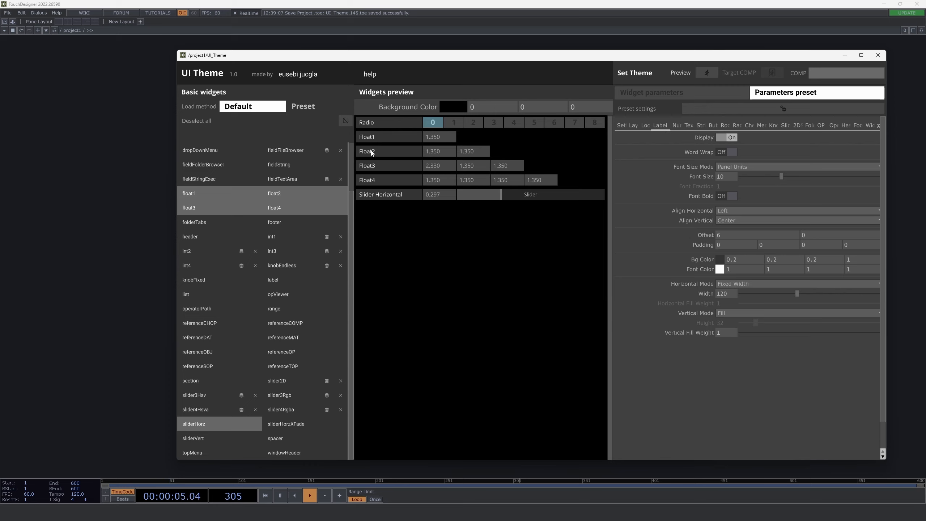
Load float2 into the widget parameters, set its Label Bg Color to 0, 0, 0, 0, and reapply the preset to the preview.
left_click_drag(370, 150, 670, 171)
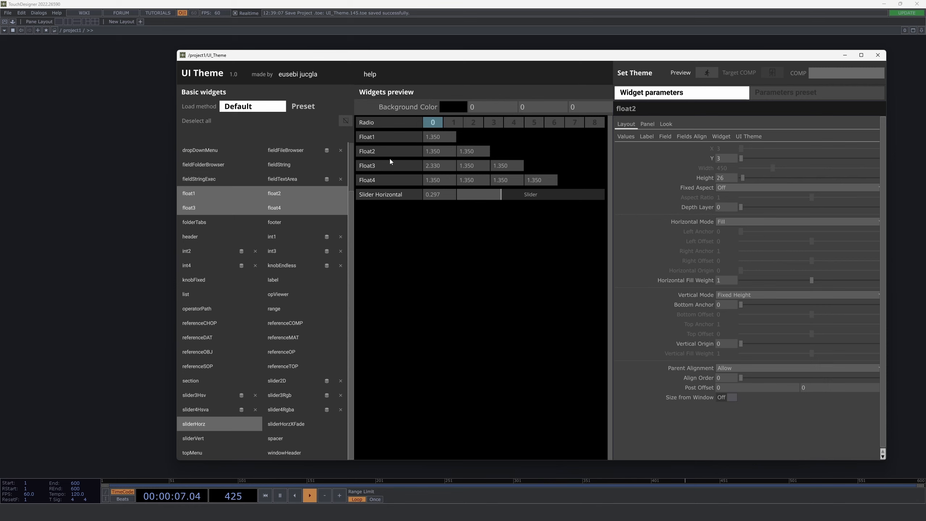
left_click_drag(374, 152, 673, 178)
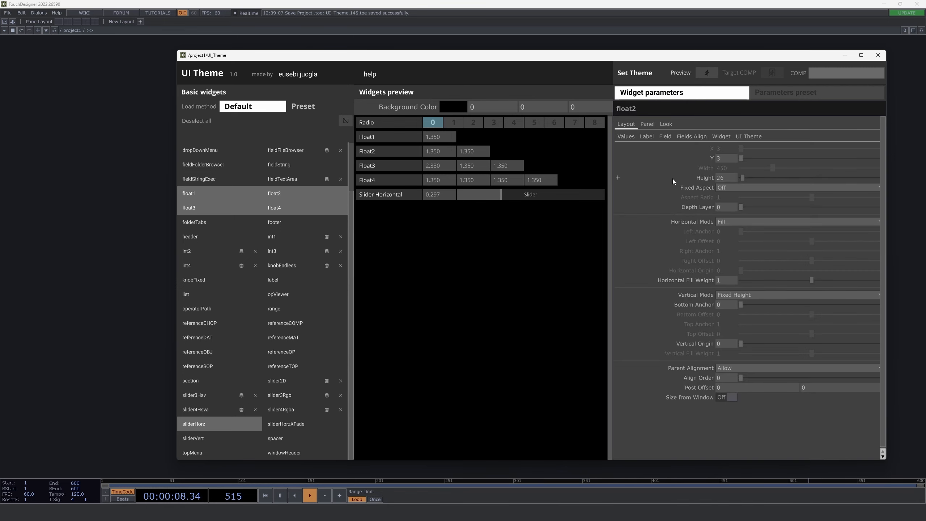
left_click(647, 136)
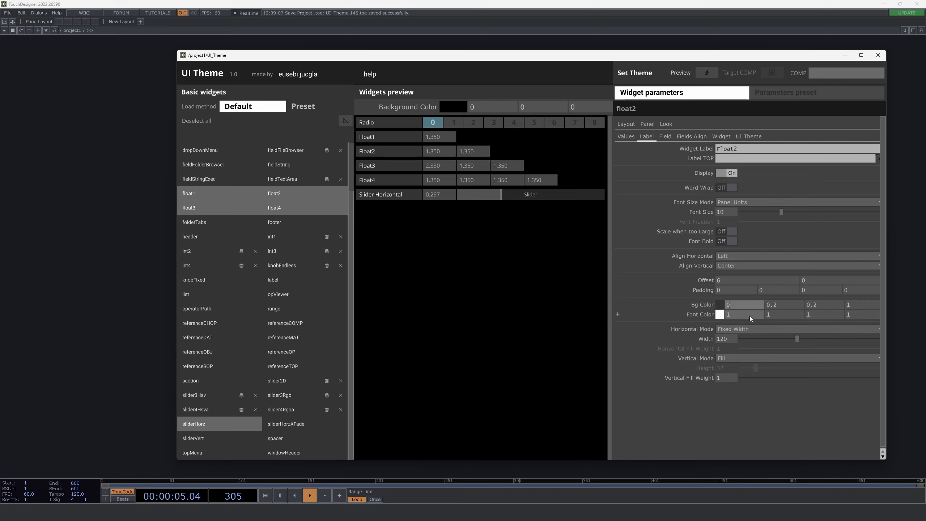
type("0")
key("Tab")
type("0")
key("Tab")
type("0")
key("Tab")
type("0")
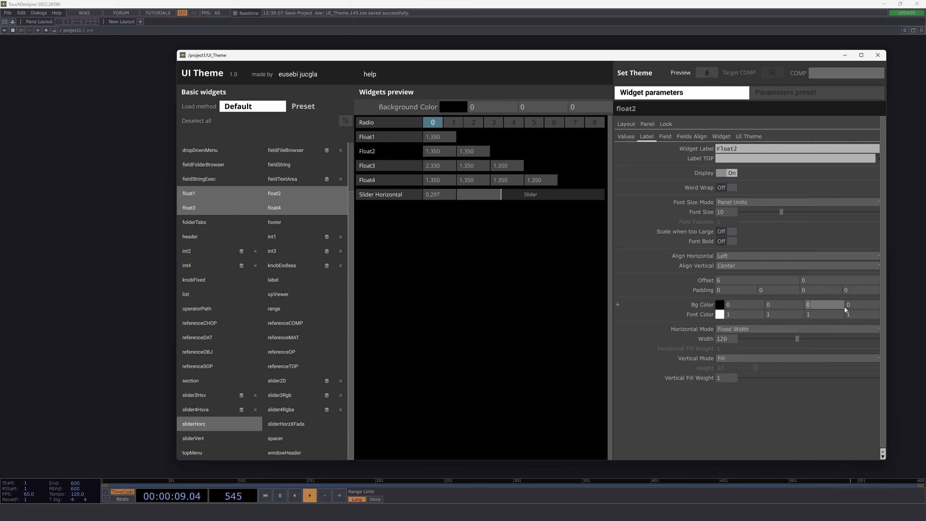
left_click(712, 71)
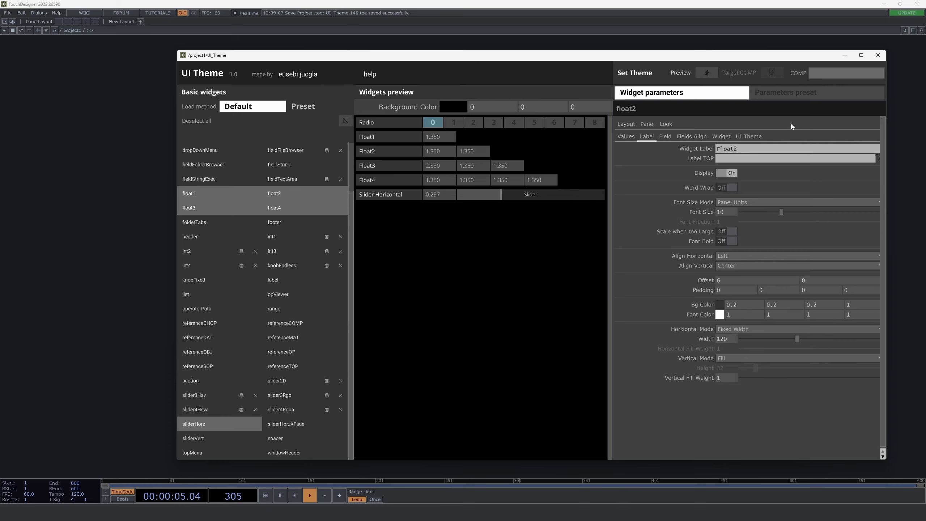
Set the preset's Label Bg Color to 0, 0, 0, 0 and apply the preset to the widgets preview.
left_click(774, 94)
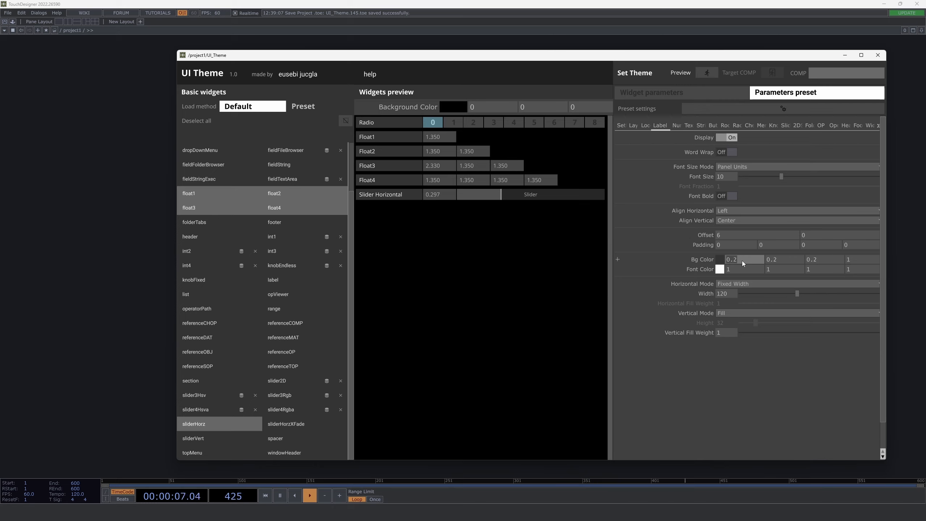
type("0")
key("Tab")
type("0")
key("Tab")
type("0")
key("Tab")
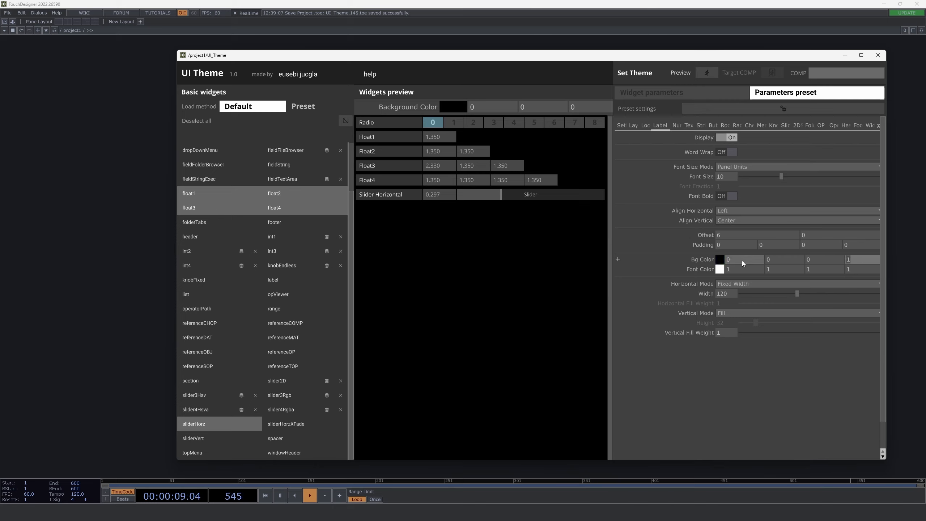
type("0")
left_click(803, 390)
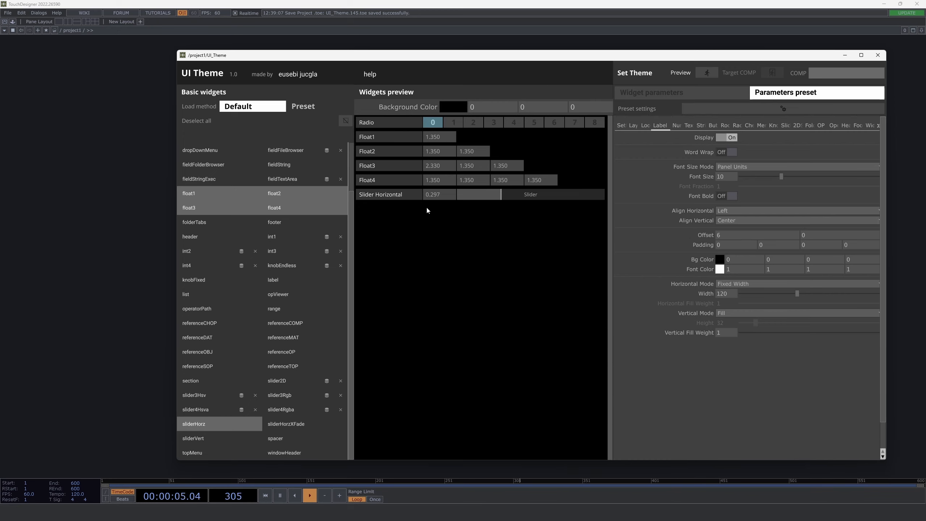
left_click(706, 74)
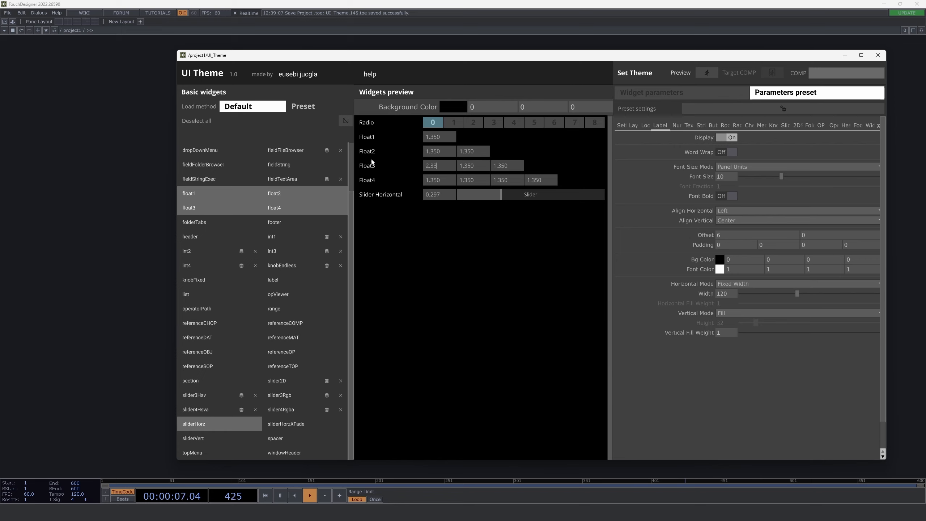
Set the preset's Numeric Field Bg Color to 0, 0, 0, 0 and apply the preset to the widgets preview.
left_click(676, 126)
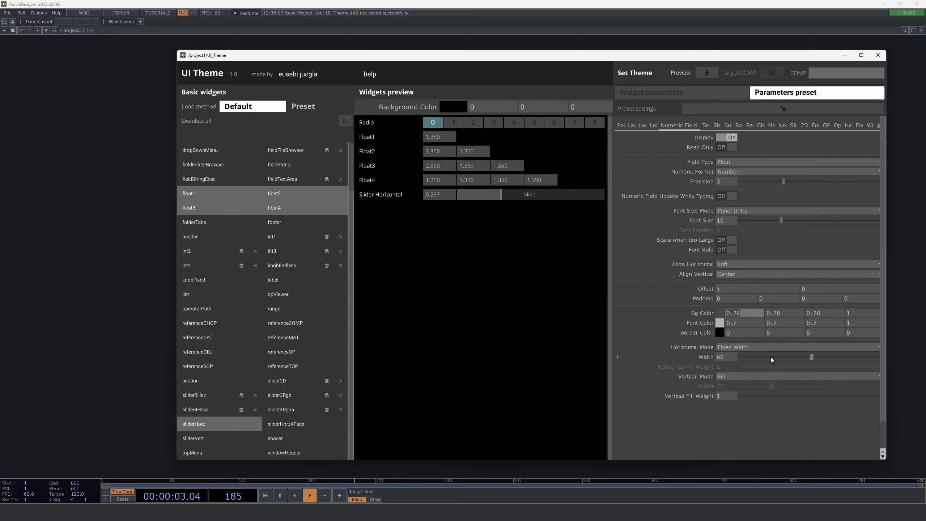
type("0")
key("Tab")
type("0")
key("Tab")
type("0")
key("Tab")
type("0")
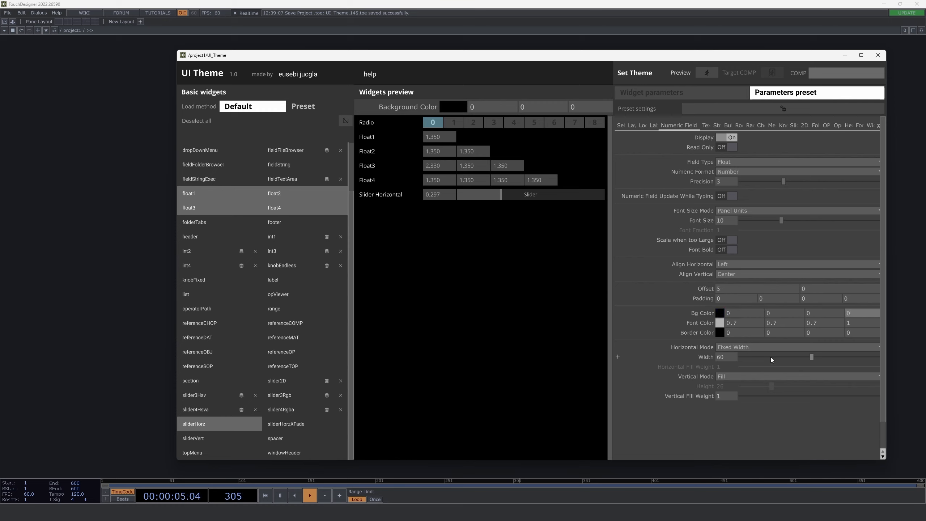
left_click(707, 73)
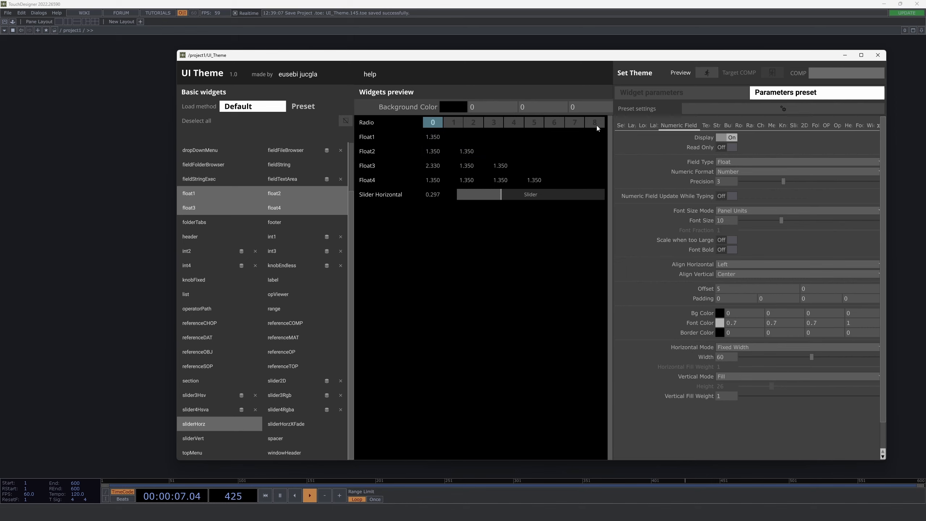
Add the fieldString widget to the widgets preview using the Default load method.
scroll(310, 221, "up", 2)
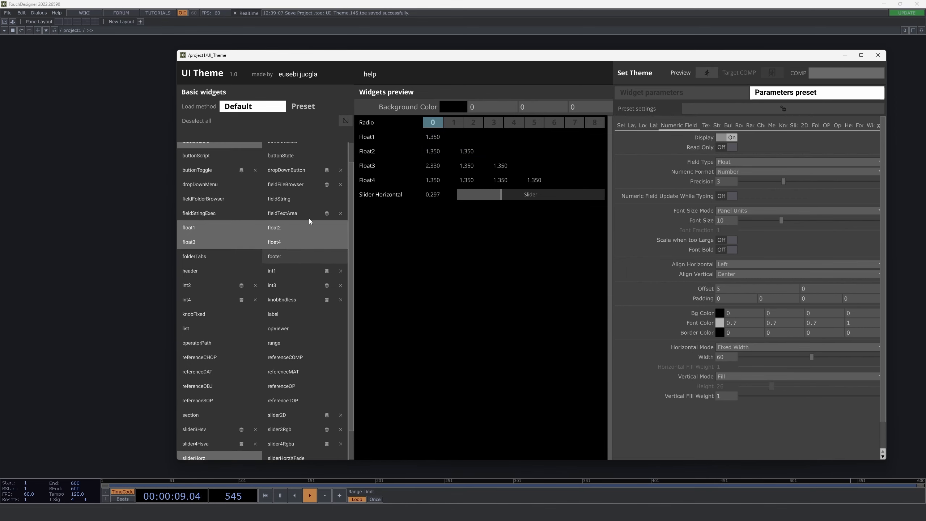
scroll(309, 221, "up", 2)
left_click(308, 221)
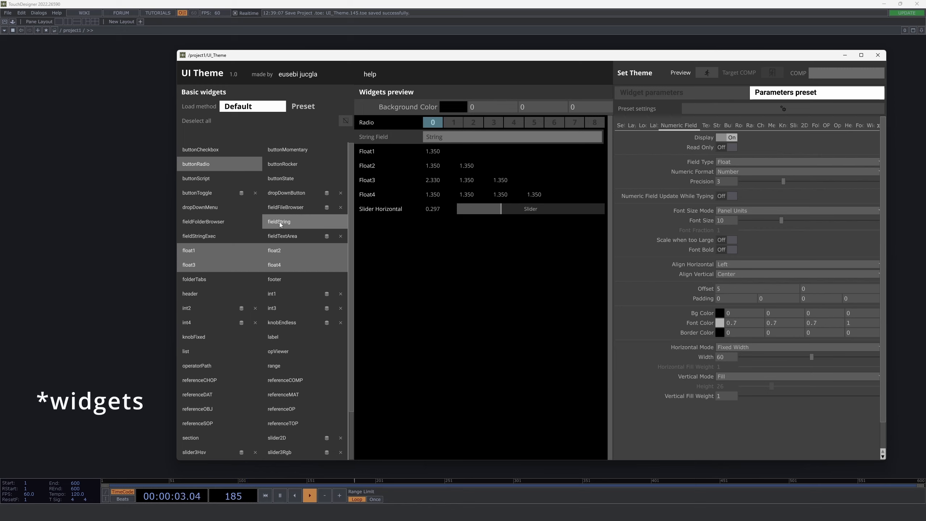
left_click(311, 226)
left_click(305, 227)
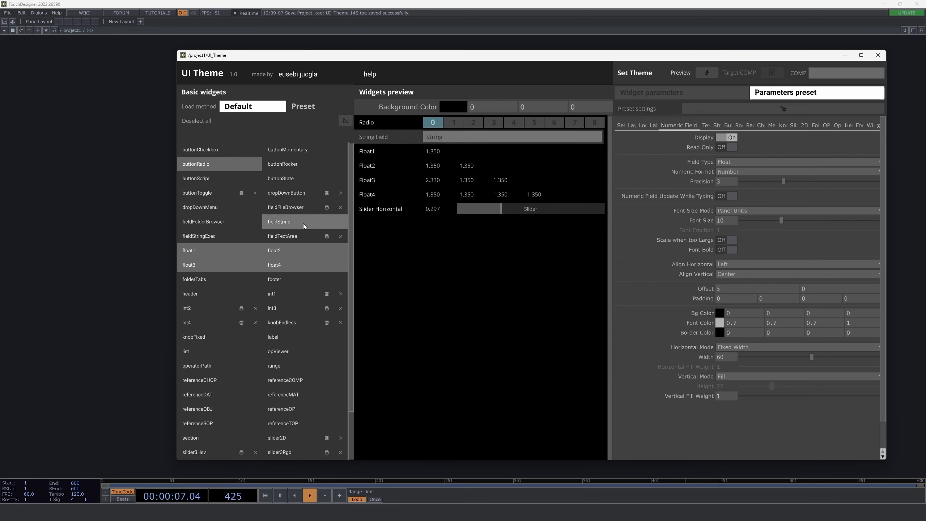
left_click(220, 227)
left_click(220, 227)
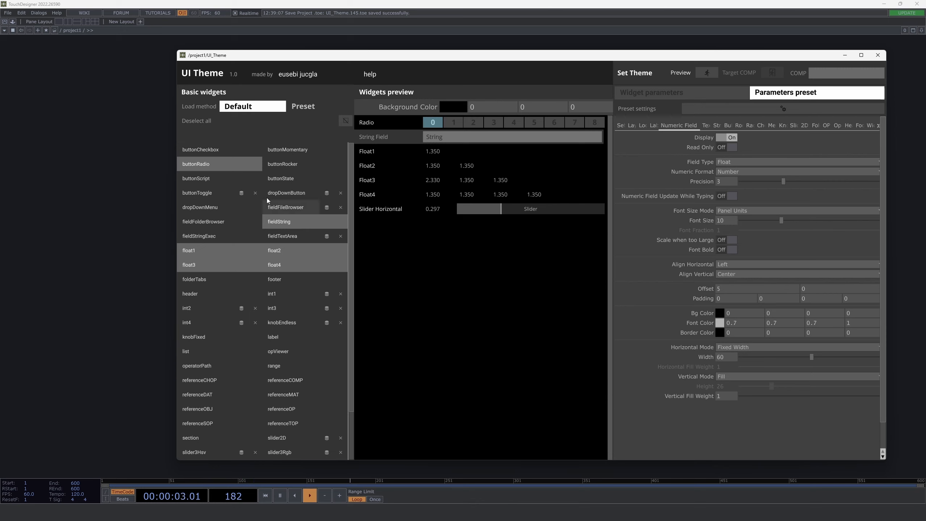
Switch the load method to Preset, remove fieldString from the preview and add it again.
left_click(304, 109)
left_click(286, 221)
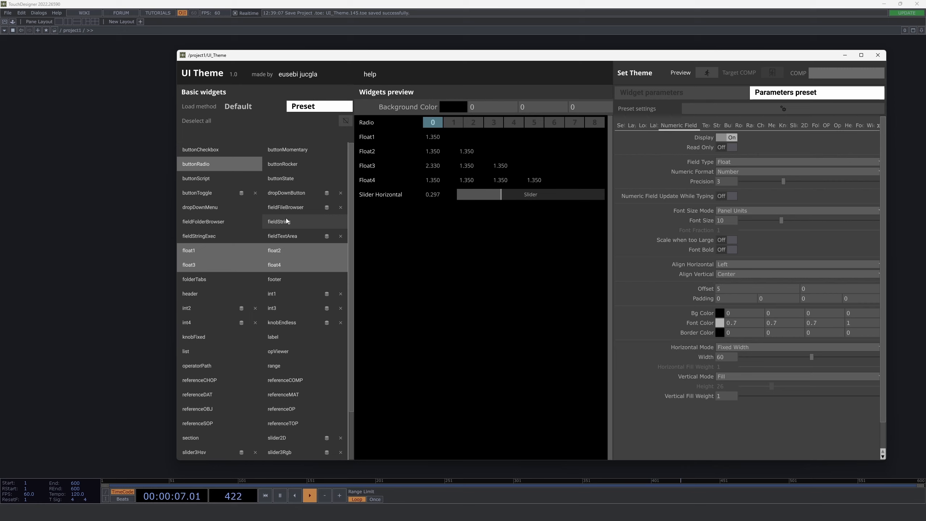
left_click(287, 221)
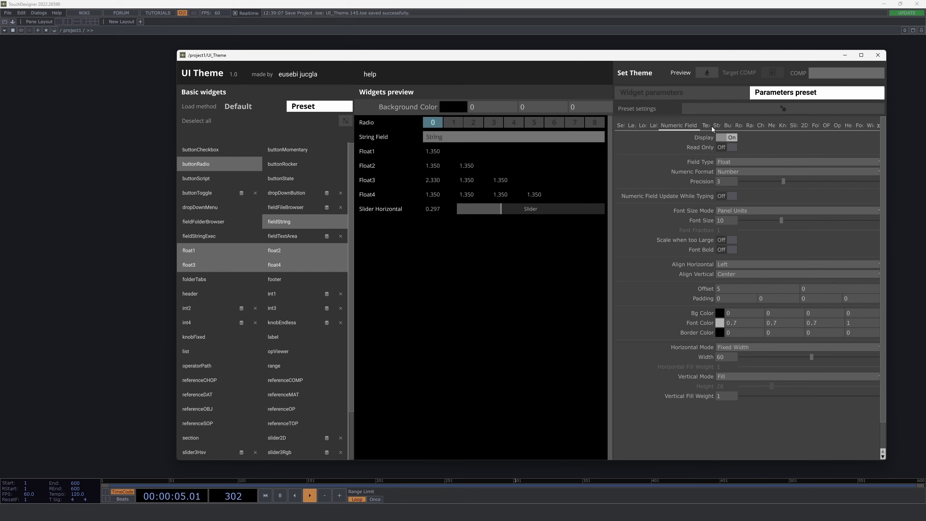
Load the String Field widget and the Float1 widget in turn into the widget parameters and inspect their Field parameters.
left_click_drag(379, 135, 684, 269)
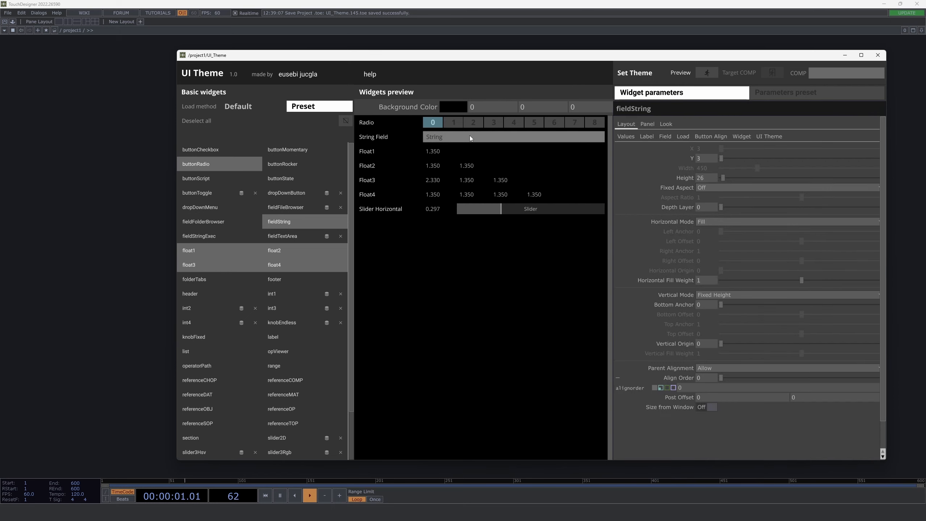
left_click(669, 137)
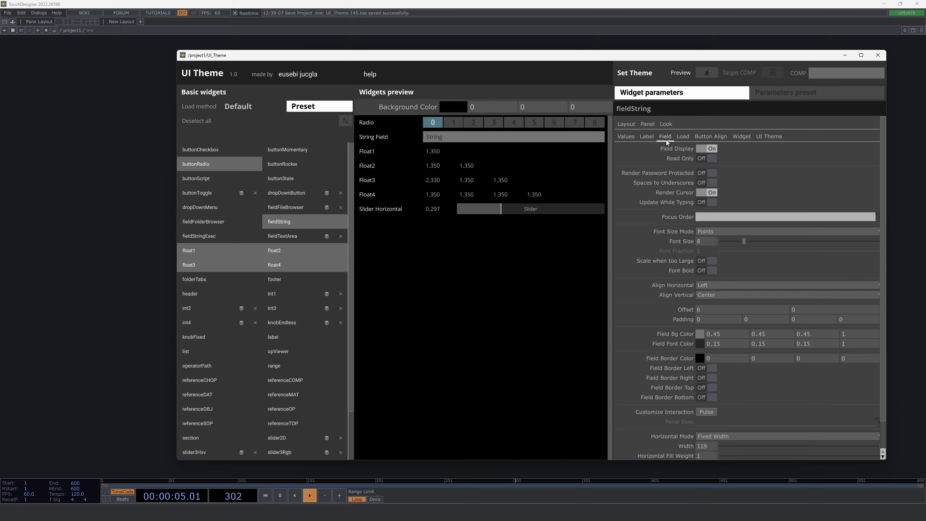
left_click_drag(379, 153, 666, 212)
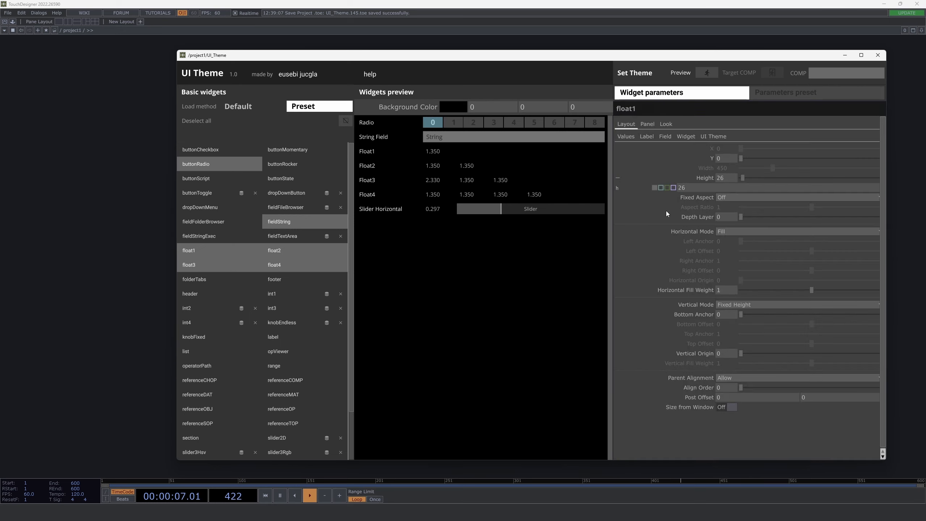
left_click(665, 137)
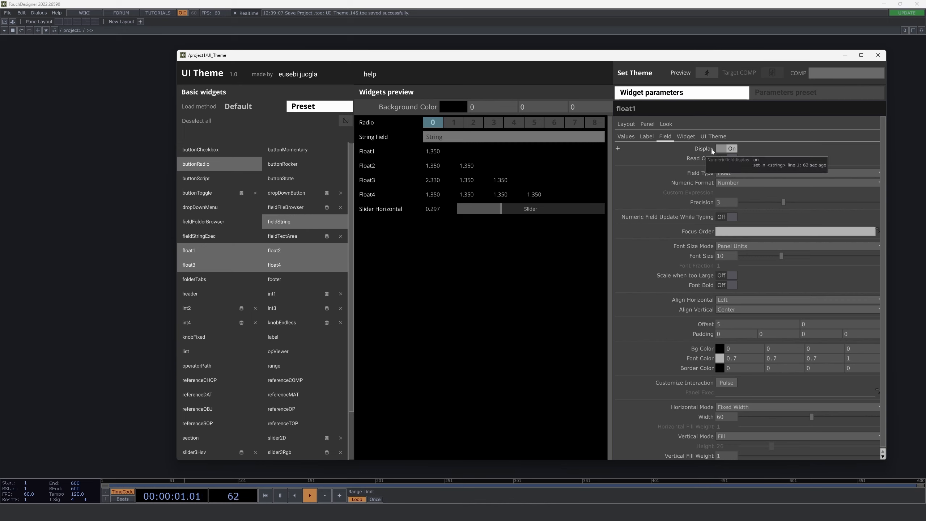
Toggle the field display off and back on for both the Float1 widget and the String Field widget.
left_click(722, 149)
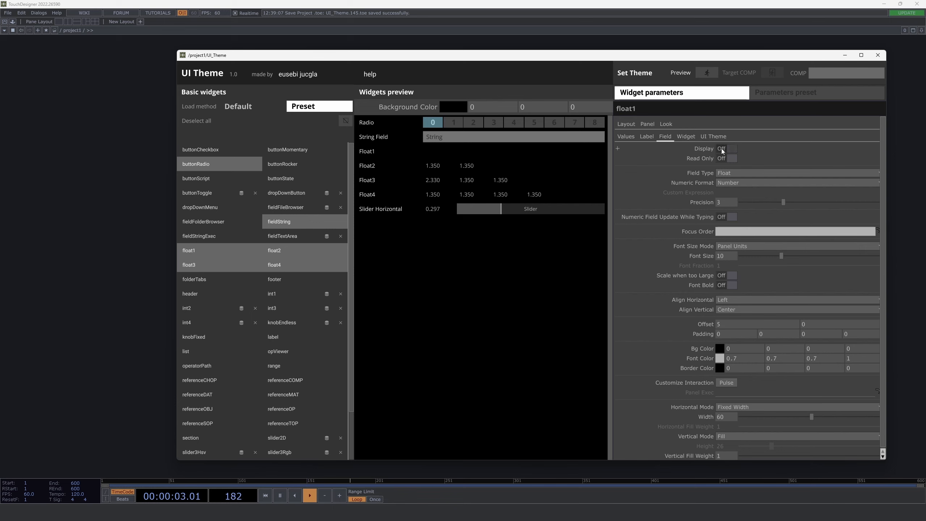
left_click(721, 148)
left_click_drag(390, 137, 712, 190)
left_click(670, 137)
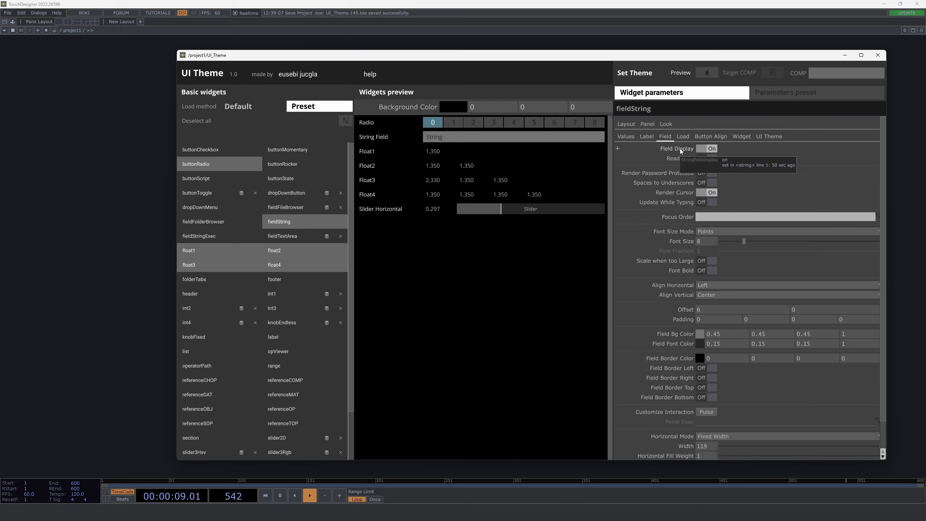
left_click(703, 148)
left_click(703, 148)
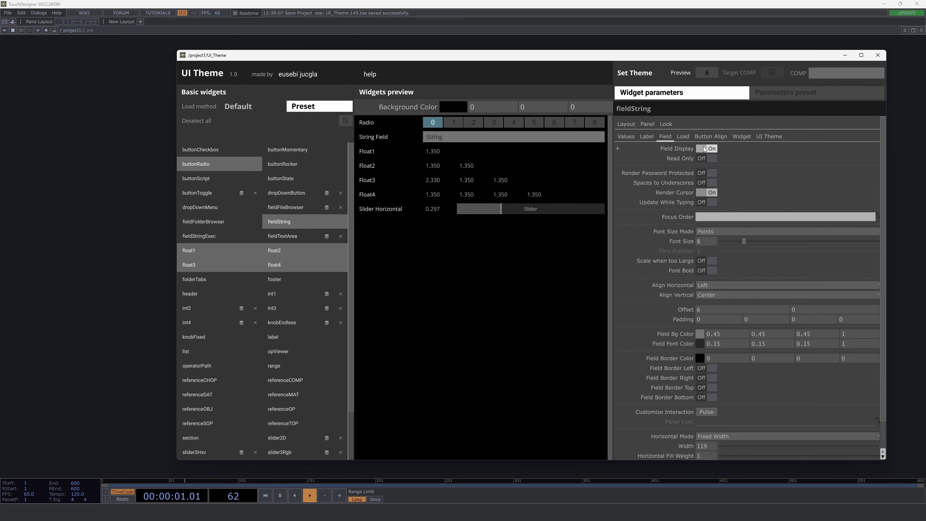
Set the Numeric Field Bg Color in the parameters preset to 1, 1, 1, 1.
left_click(764, 95)
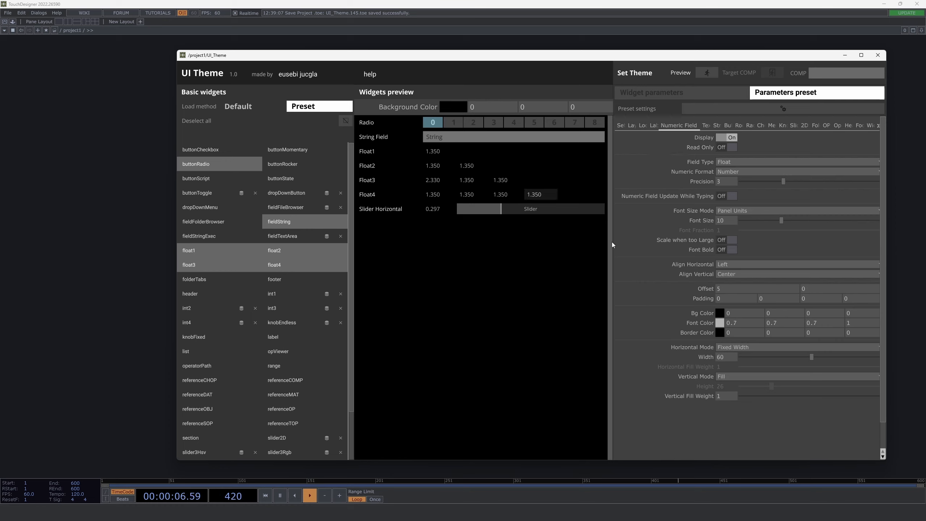
left_click(733, 315)
type("1")
left_click(774, 314)
type("1")
left_click(810, 313)
type("1")
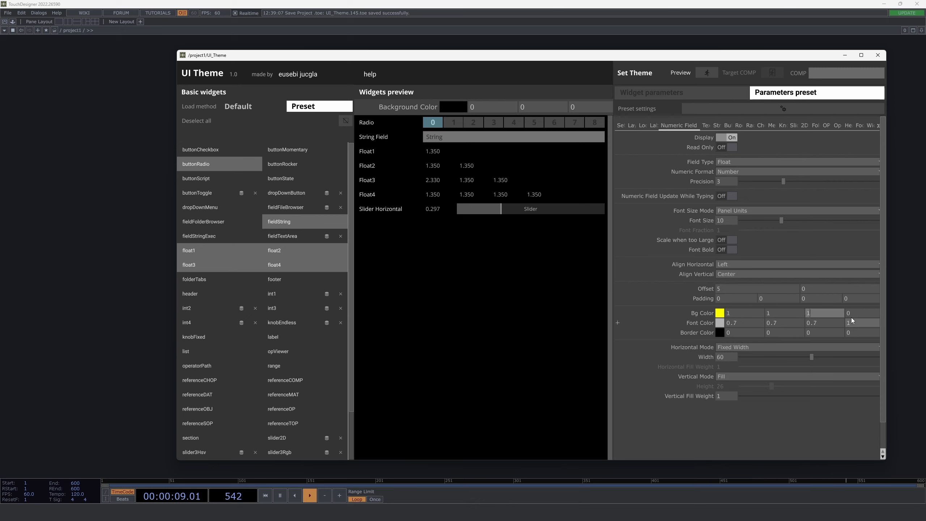
left_click(851, 316)
type("1")
Set the preset's Numeric Field Font Color to RGB 0, 0, 0 and apply the preset to the widgets preview.
key("Tab")
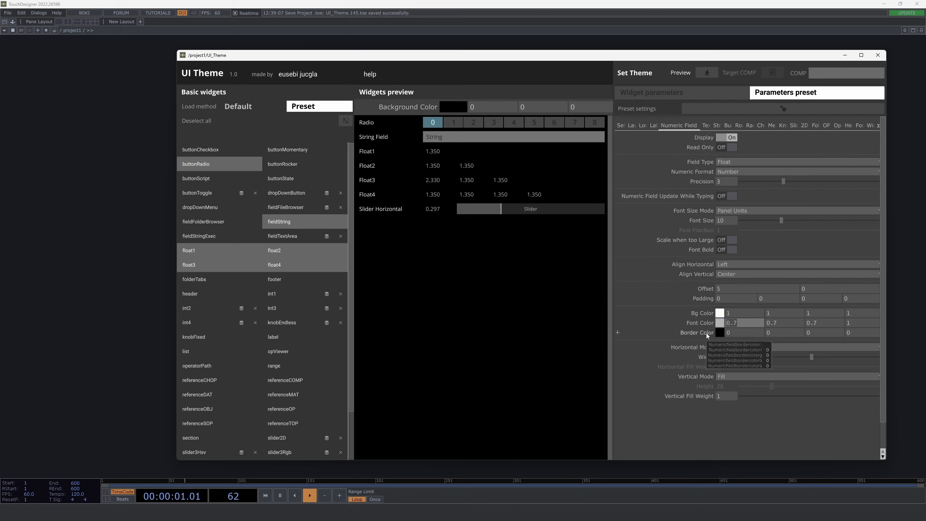
type("0")
key("Tab")
type("0")
key("Tab")
type("0")
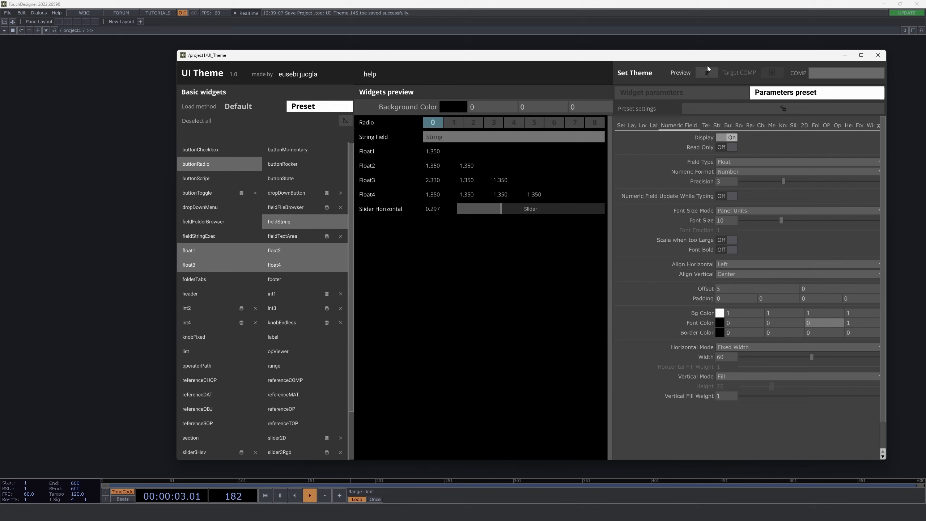
left_click(709, 72)
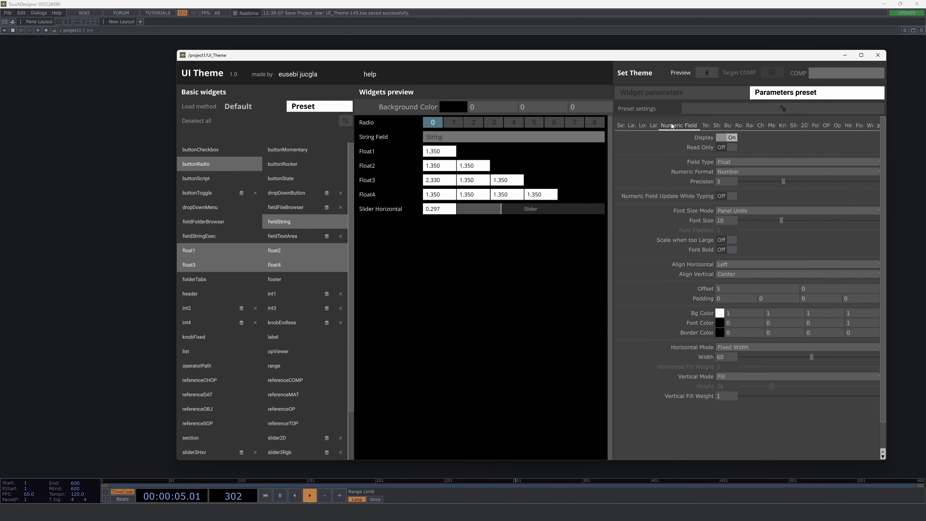
Set the preset's String Field Bg Color to RGB 1, 1, 1.
left_click(717, 125)
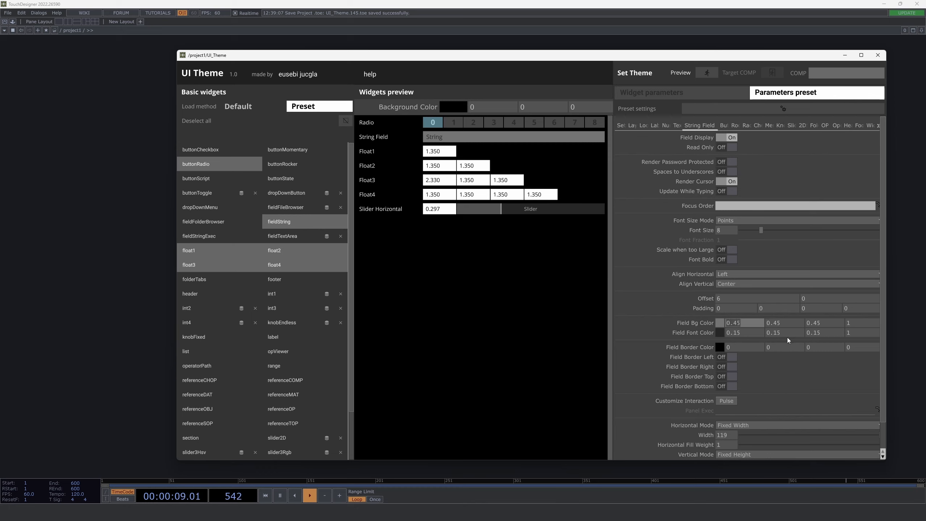
type("1")
key("Tab")
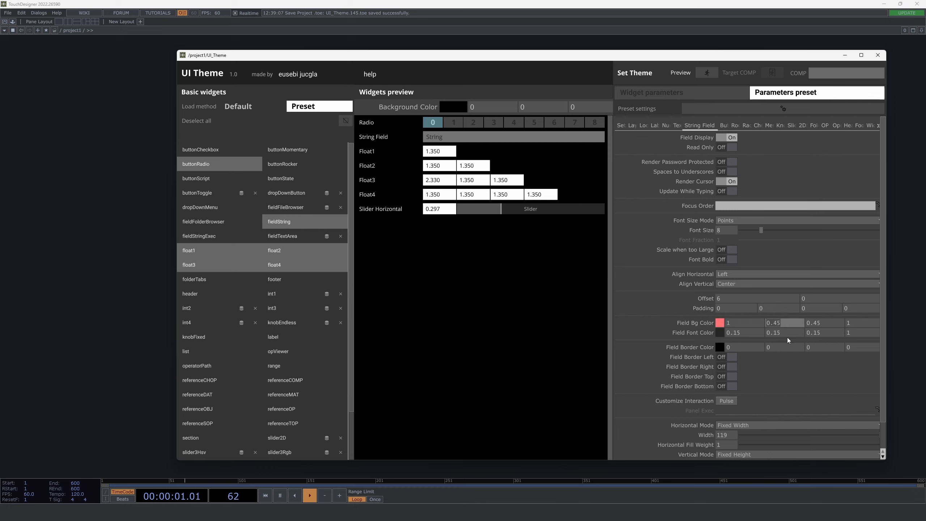
type("1")
key("Tab")
type("1")
Set the preset's String Field Font Color to RGB 0, 0, 0 and apply the preset to the widgets preview.
key("Tab")
type("0")
key("Tab")
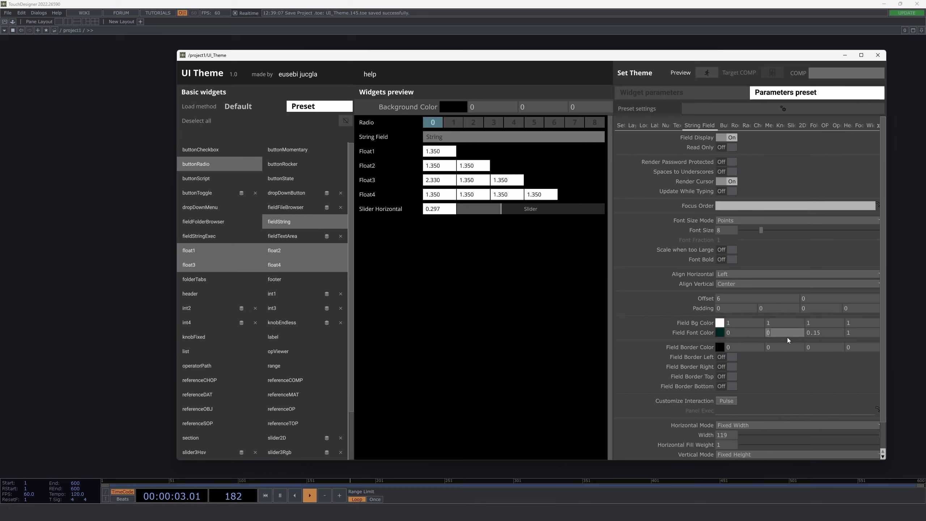
type("0")
key("Tab")
type("0")
left_click(708, 70)
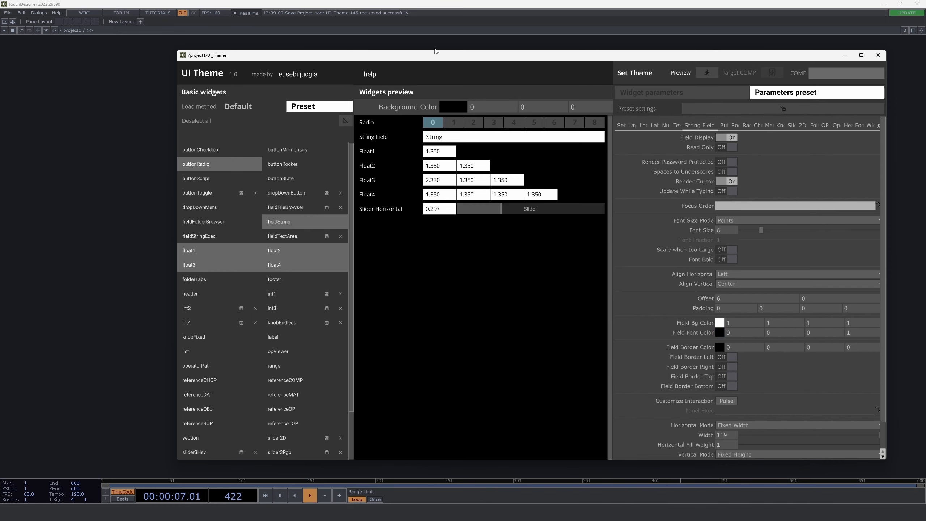
Shrink the UI Theme window slightly and set the preset's Radio Off Face Color to 0, 0, 0, 0.
left_click_drag(435, 52, 432, 59)
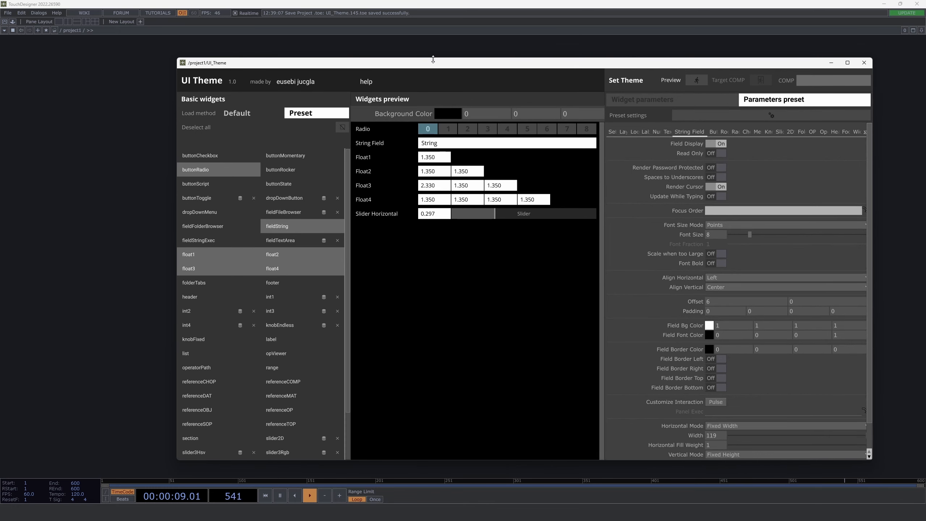
left_click(724, 134)
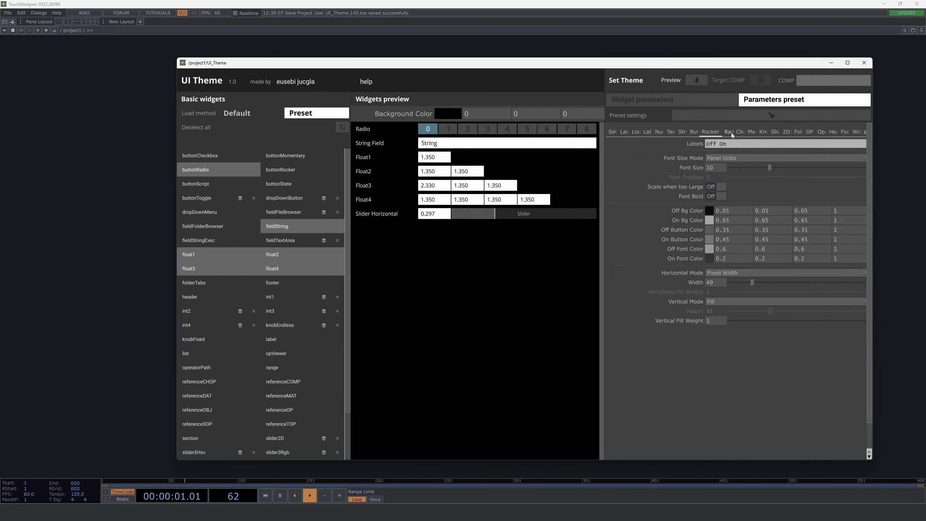
left_click(728, 134)
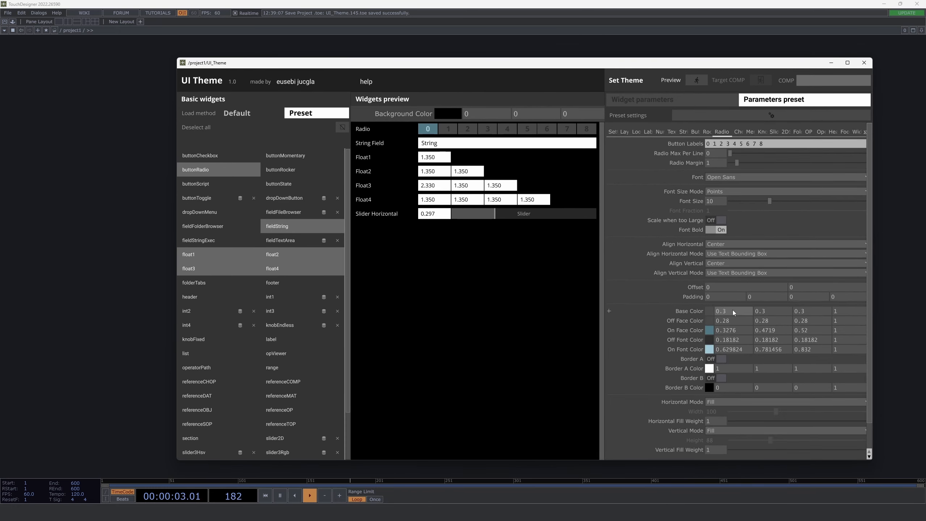
left_click(750, 321)
type("0")
key("Tab")
type("0")
key("Tab")
type("0")
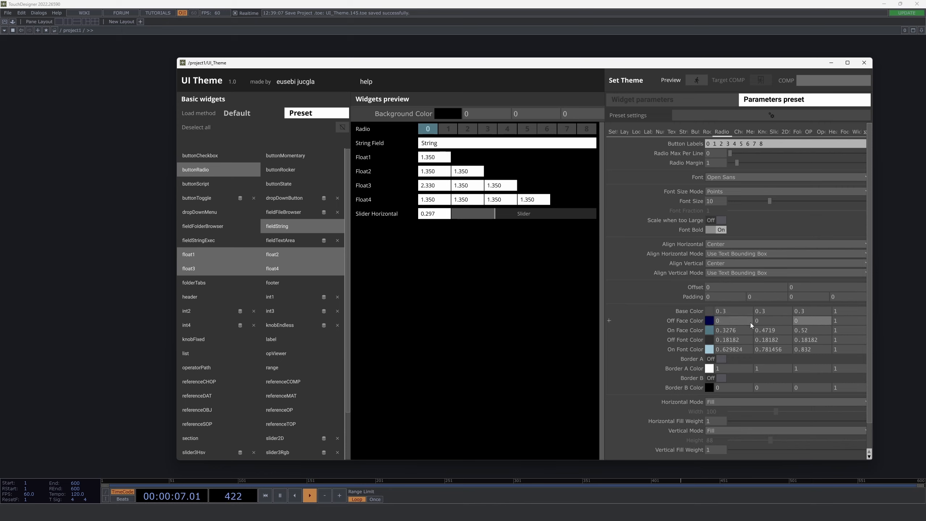
key("Tab")
type("0")
key("shift+Tab")
Set the preset's Radio On Face Color to RGB 1, 1, 1 and apply the preset to the widgets preview.
left_click(748, 332)
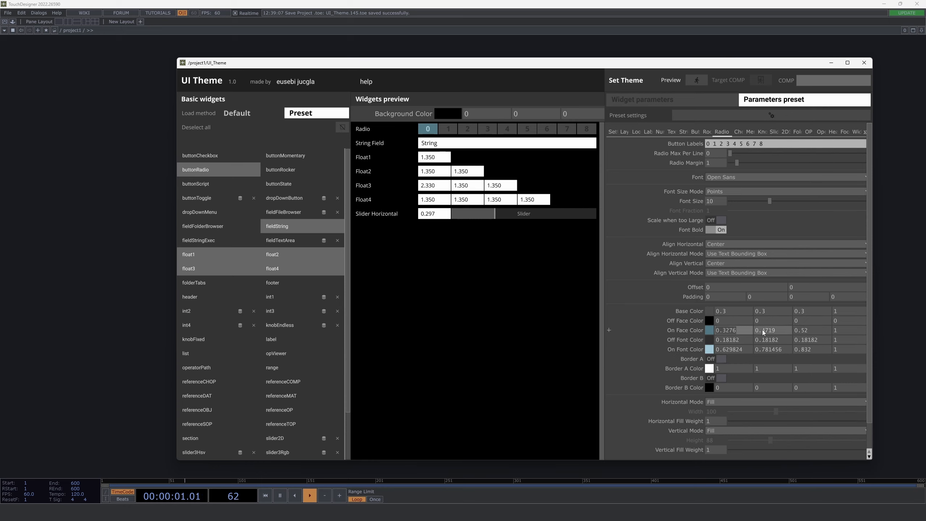
type("1")
key("Tab")
type("1")
key("Tab")
type("1")
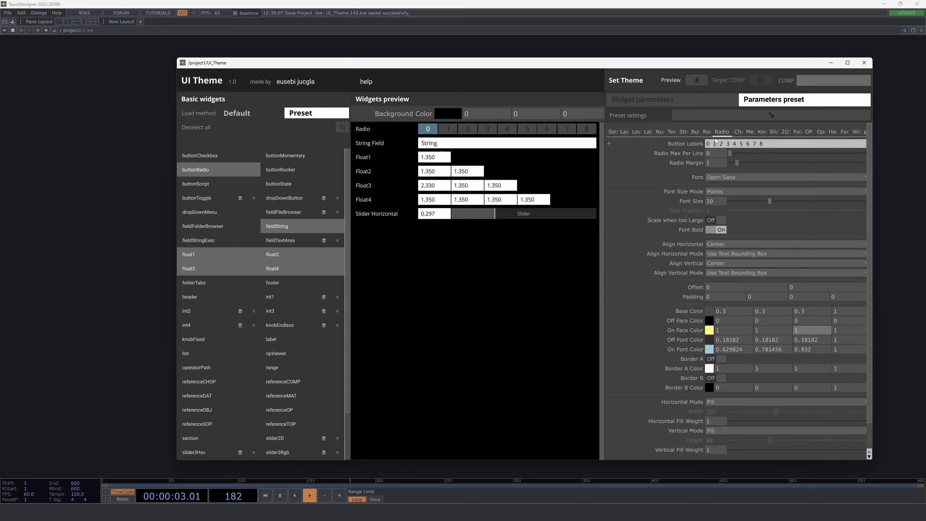
left_click(695, 83)
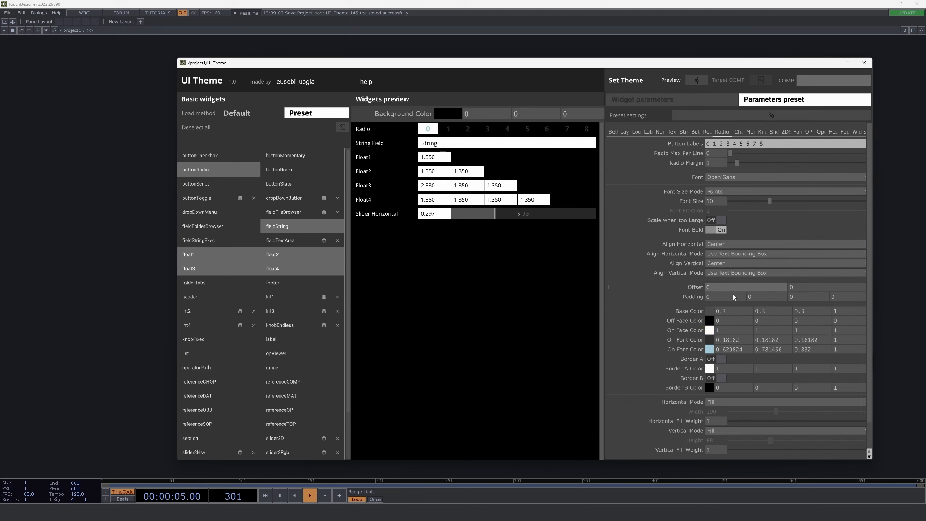
Set the preset's Radio On Font Color to RGB 1, 1, 1.
left_click(737, 349)
type("1")
key("Tab")
type("1")
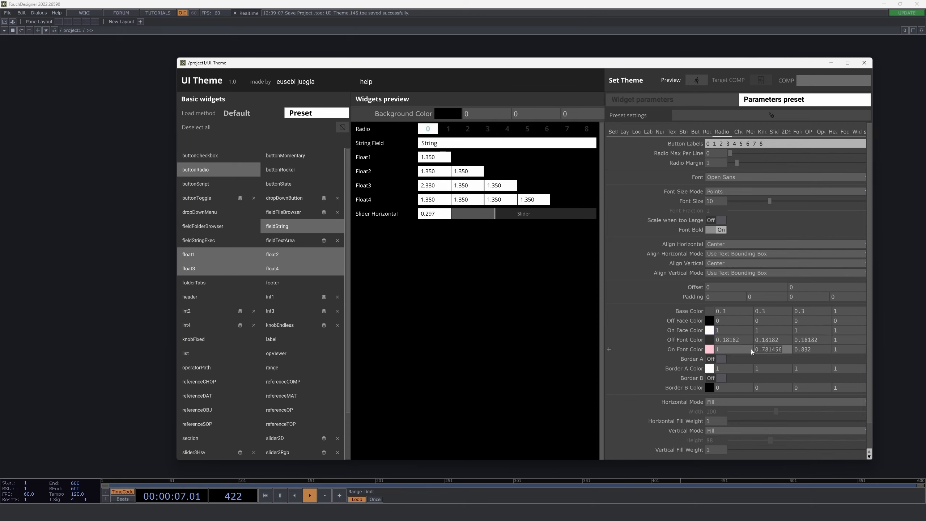
key("Tab")
type("1")
Set the preset's Radio Off Font Color to RGB 1, 1, 1 and apply the preset to the widgets preview.
left_click(745, 342)
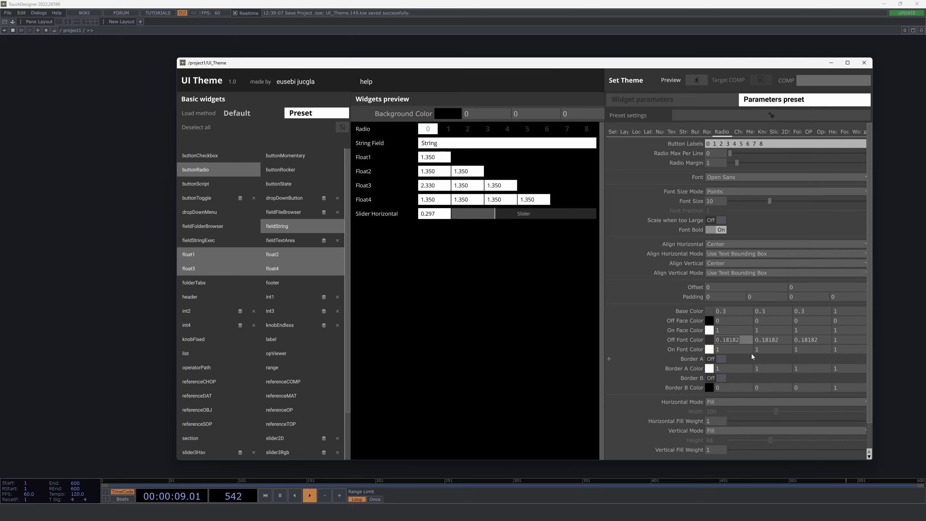
type("1")
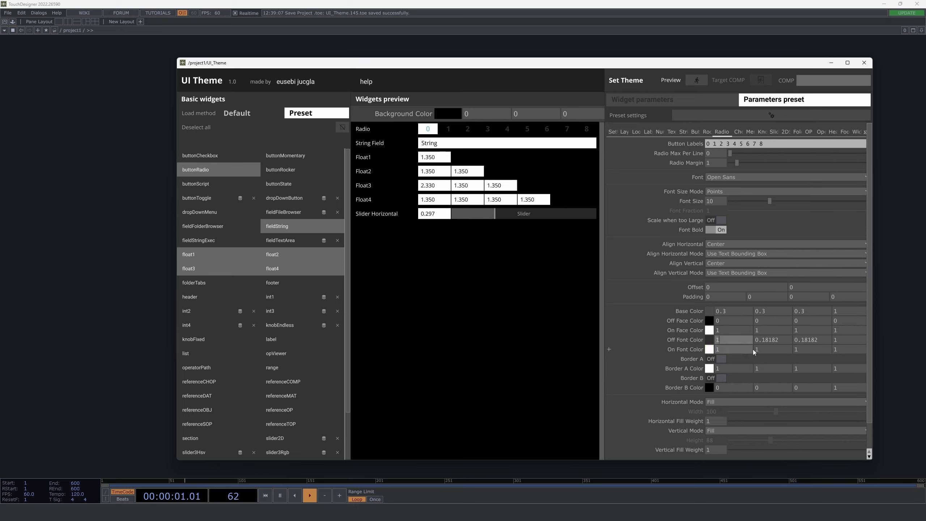
key("Tab")
type("1")
key("Tab")
type("1")
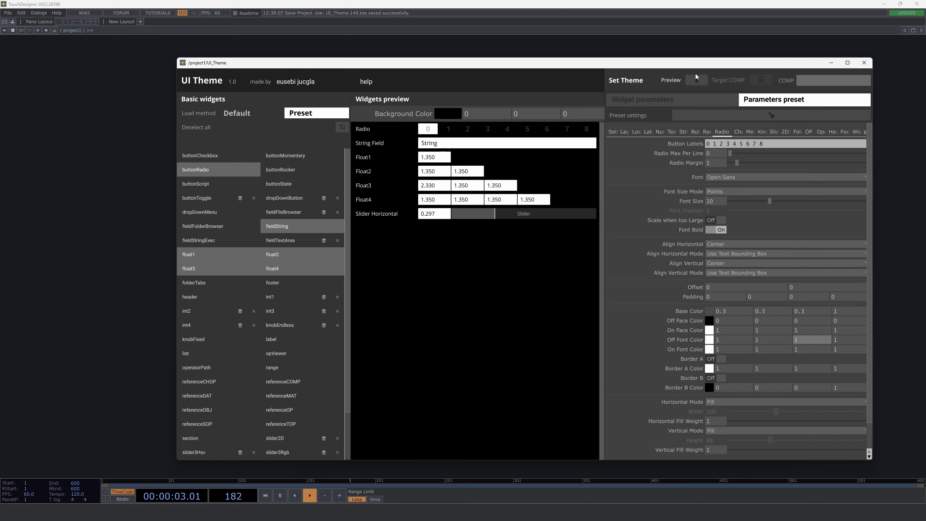
left_click(697, 83)
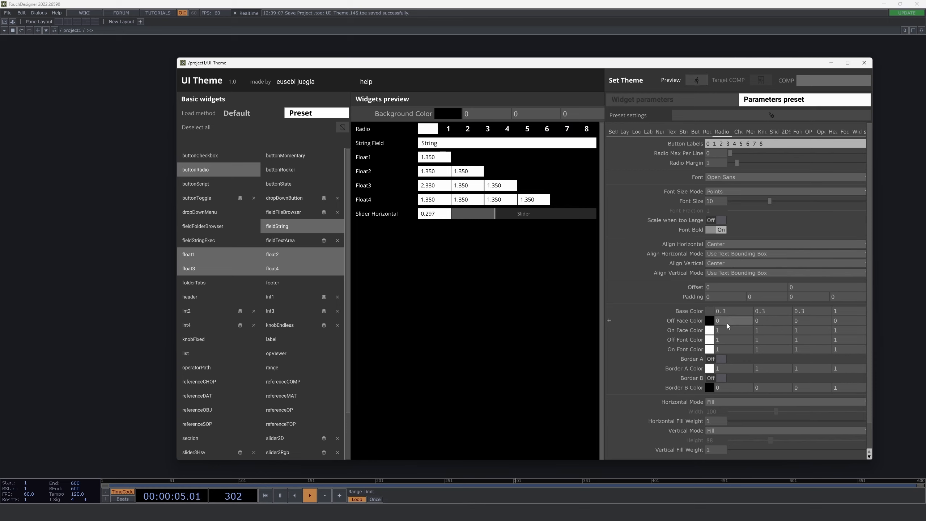
Set the preset's Radio On Font Color to RGB 0, 0, 0 and apply the preset to the widgets preview.
left_click_drag(723, 351, 712, 353)
type("0")
key("Tab")
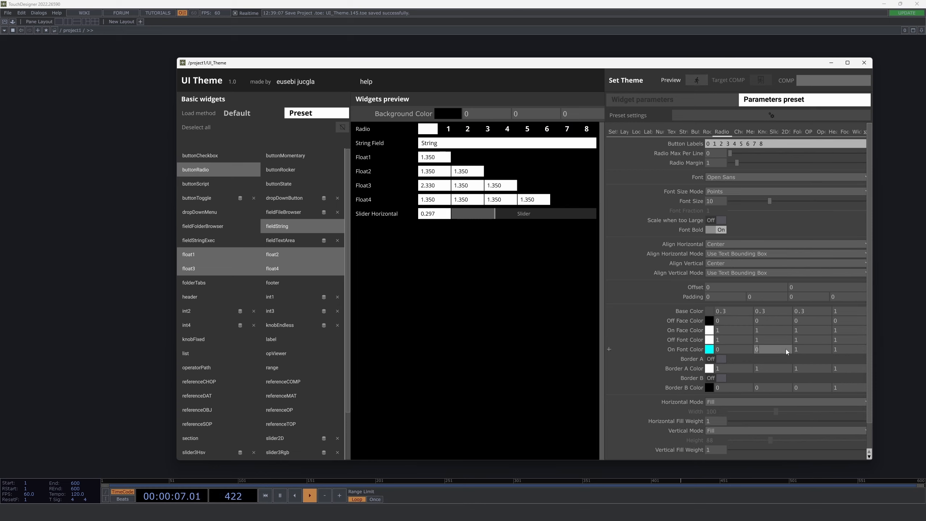
type("0")
key("Tab")
type("0")
left_click(697, 83)
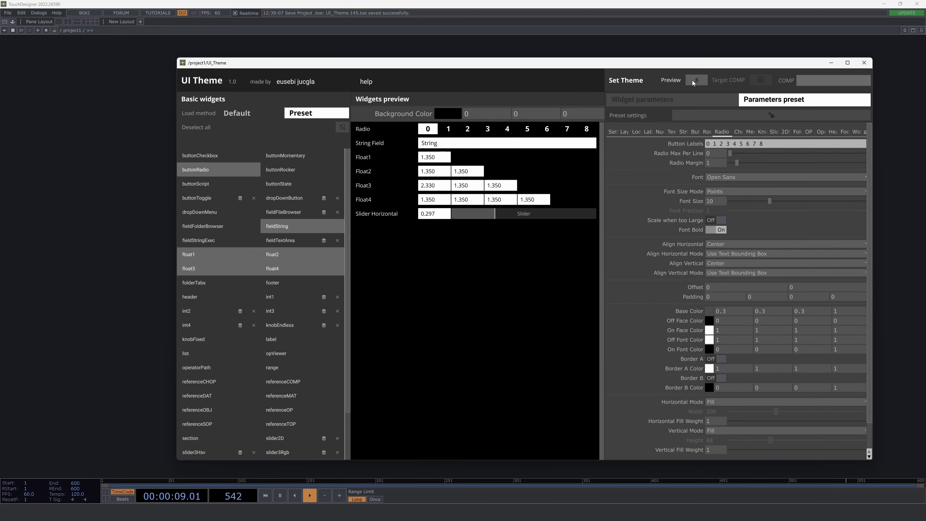
Test the restyled Radio widget in the preview by switching between its buttons and leaving 2 selected.
left_click(533, 130)
left_click_drag(537, 129, 473, 130)
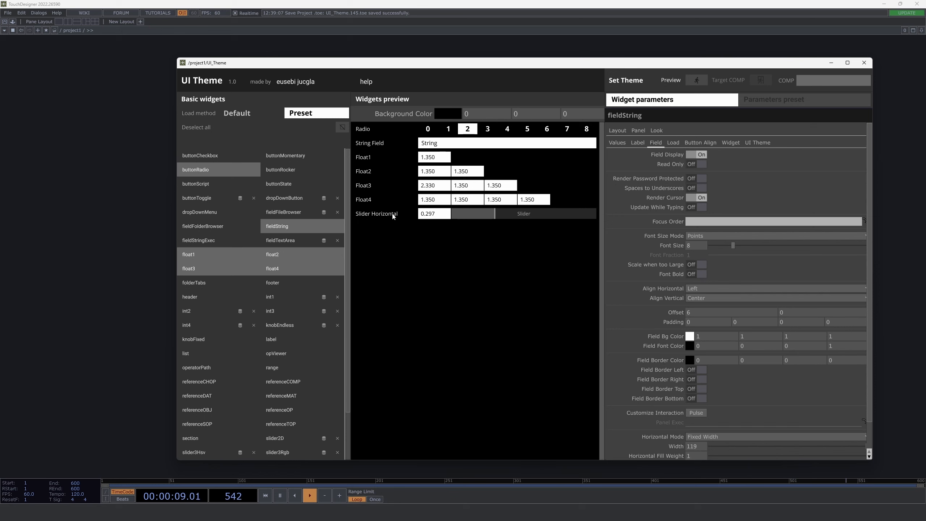
Examine the Slider parameters of the Slider Horizontal widget and return to the parameters preset.
left_click_drag(387, 215, 687, 212)
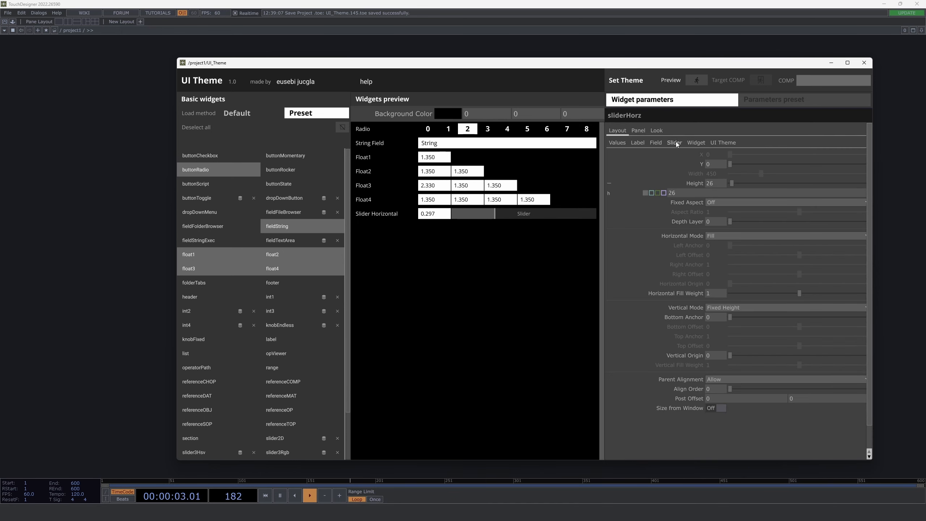
left_click_drag(388, 216, 686, 168)
left_click(675, 143)
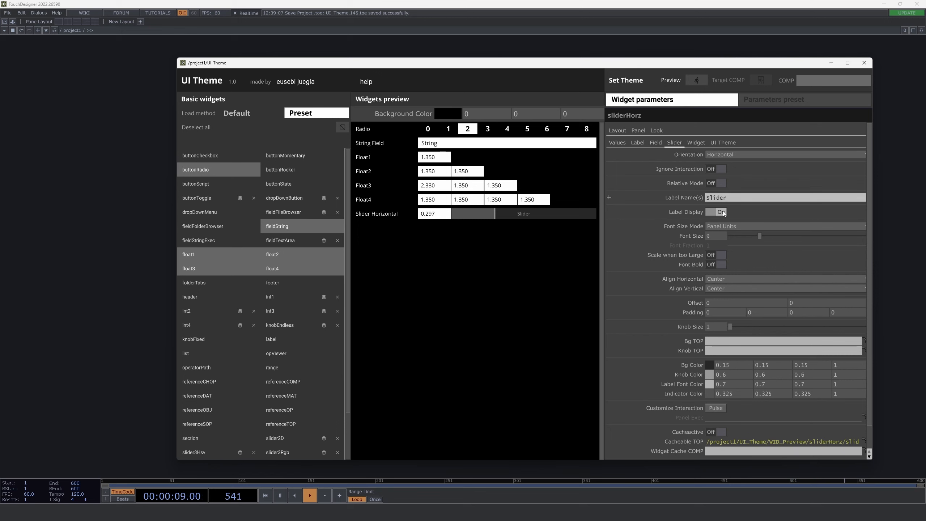
scroll(748, 340, "down", 2)
scroll(736, 268, "up", 2)
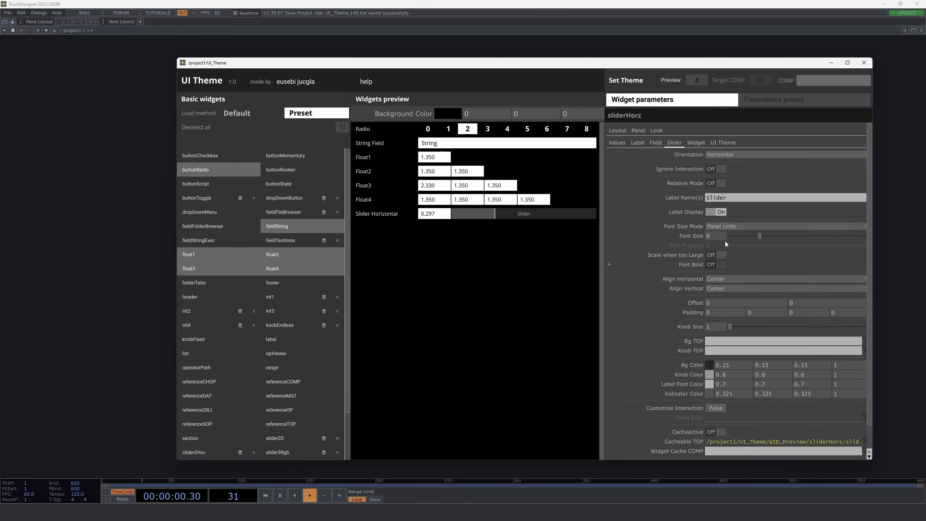
left_click(773, 104)
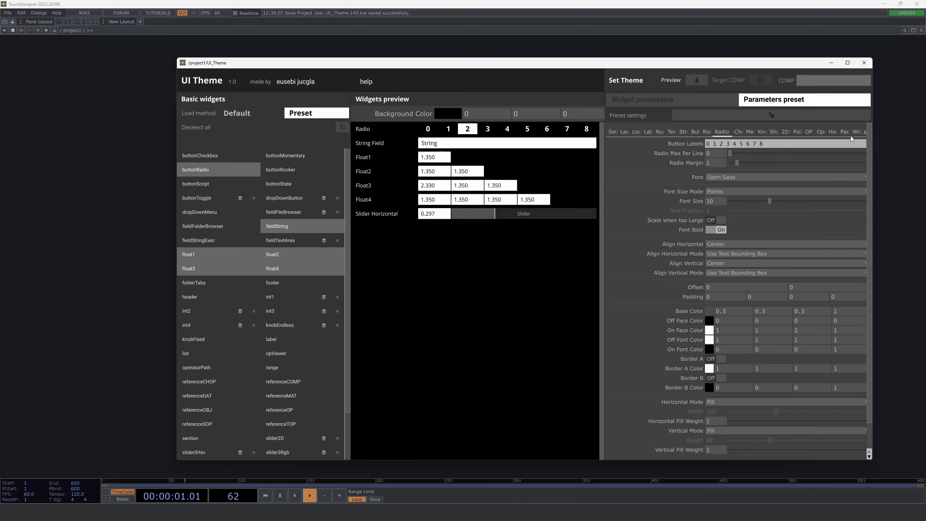
Set the preset's Slider Knob Color to RGB 1, 1, 1.
left_click(865, 133)
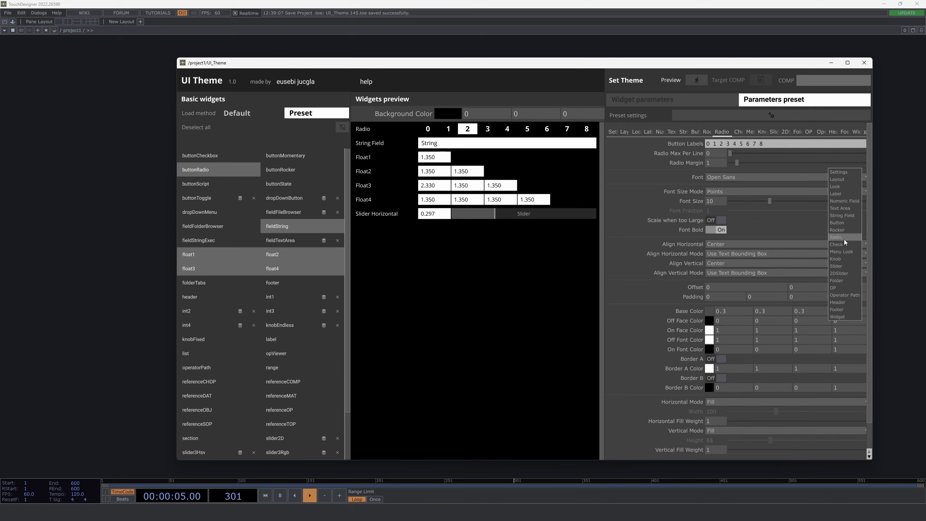
left_click(838, 266)
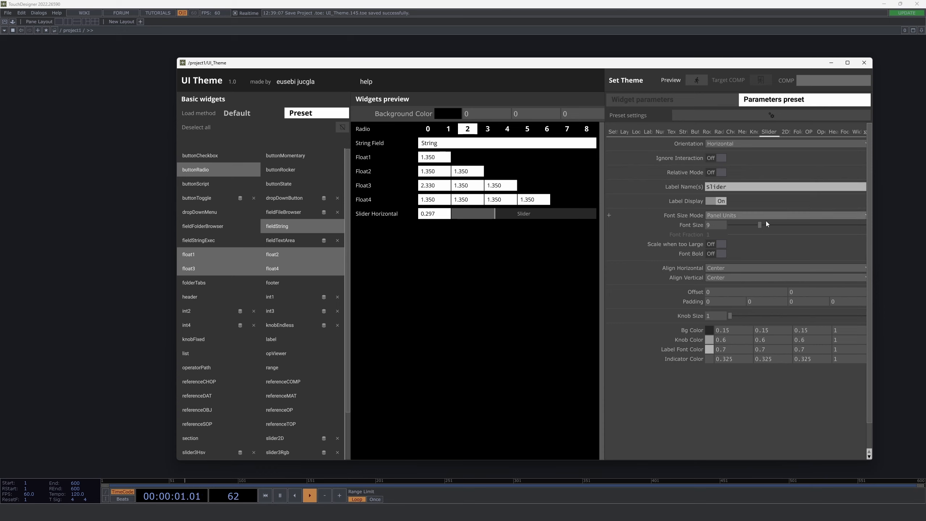
left_click(720, 342)
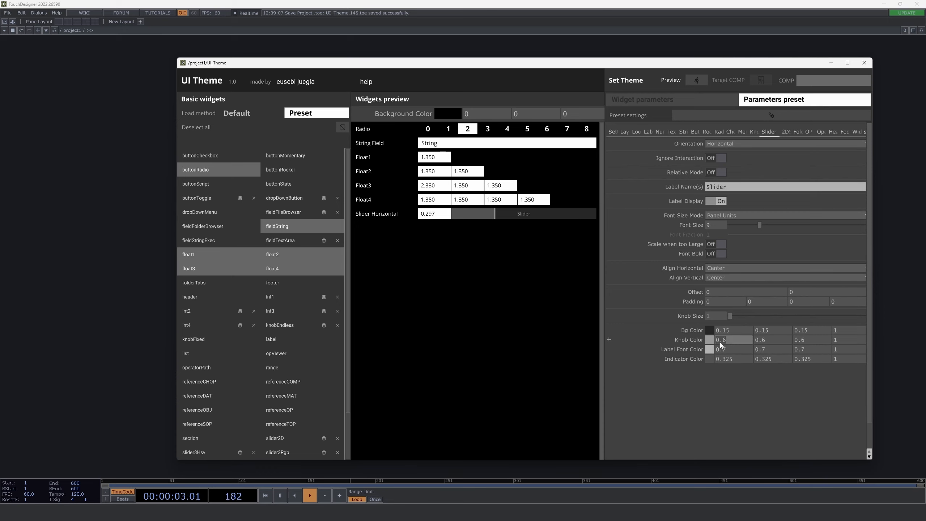
key("BackSpace")
left_click(732, 349)
key("BackSpace")
left_click(756, 351)
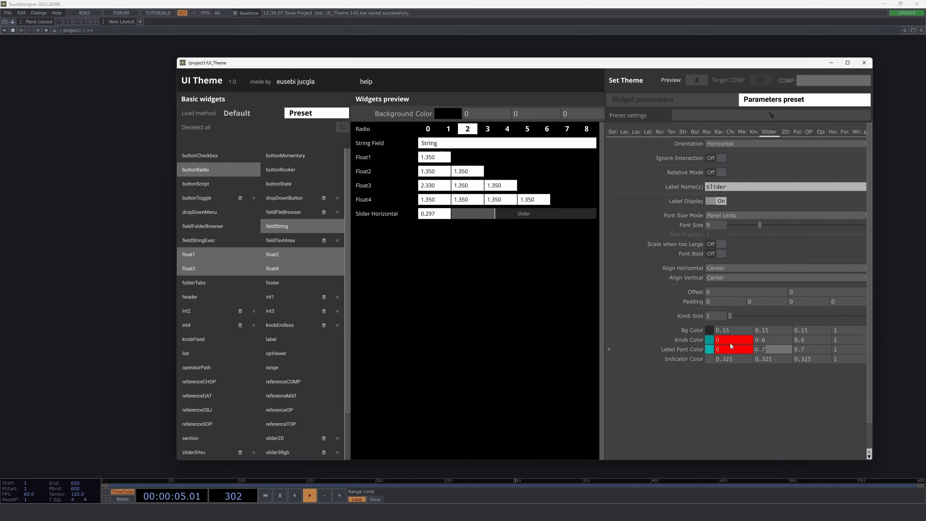
left_click(731, 342)
left_click(690, 350)
type("1")
key("Tab")
type("1")
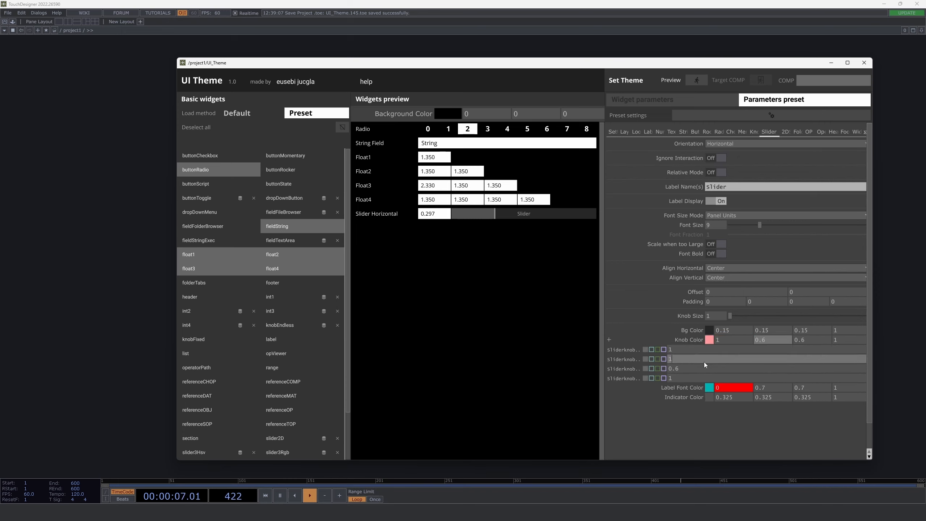
key("Tab")
type("1")
left_click(698, 340)
Set the preset's Slider Label Font Color to RGB 1, 1, 1.
left_click(698, 350)
left_click(705, 360)
type("1")
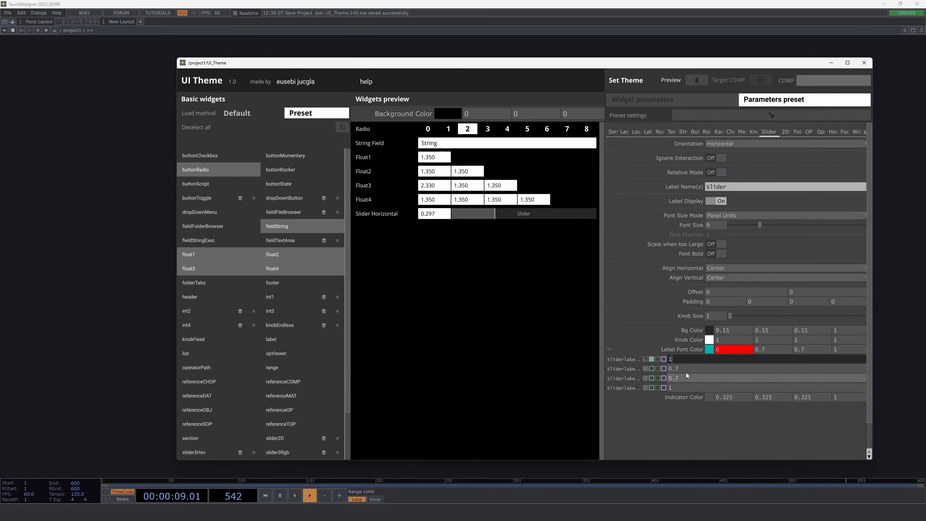
key("Tab")
type("1")
key("Tab")
type("1")
left_click(697, 349)
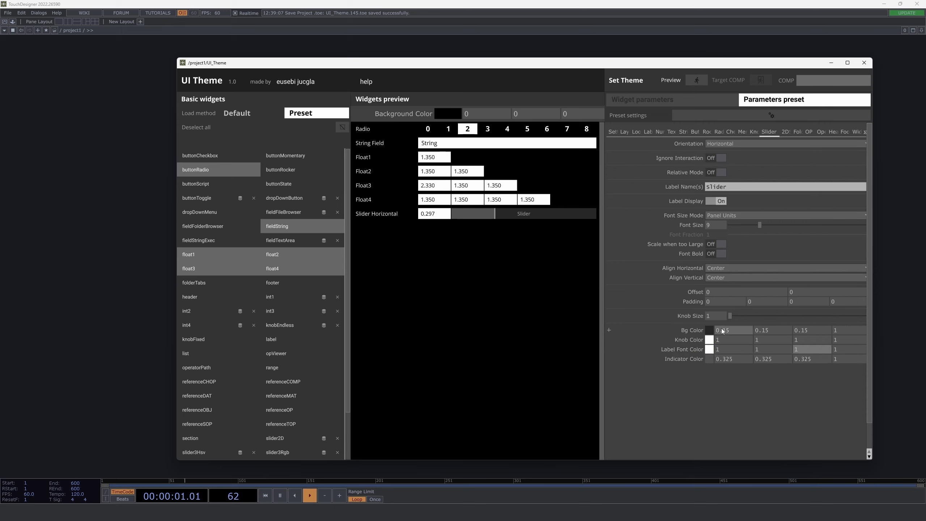
Set the preset's Slider Indicator Color to RGB 1, 1, 1, turn off Label Display and apply the preset to the widgets preview.
left_click(740, 359)
type("1")
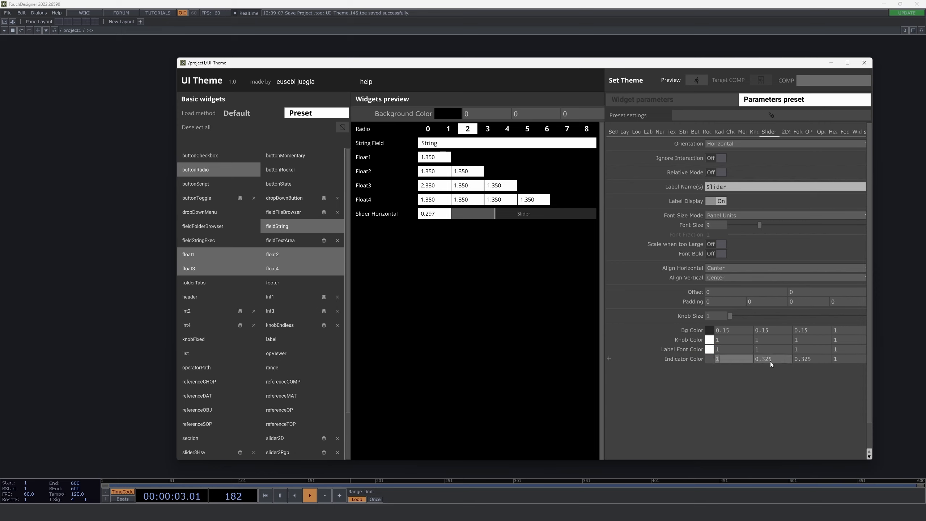
left_click(800, 359)
type("1")
left_click(759, 378)
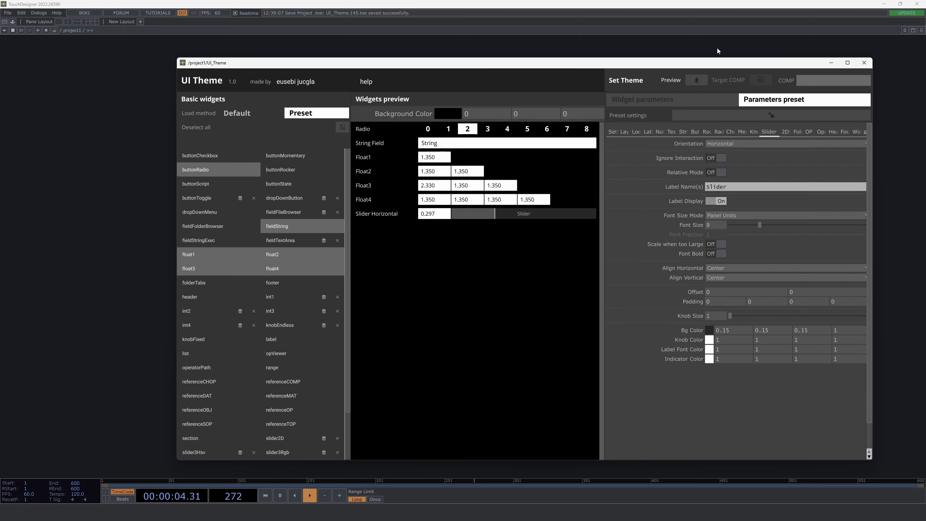
left_click(698, 80)
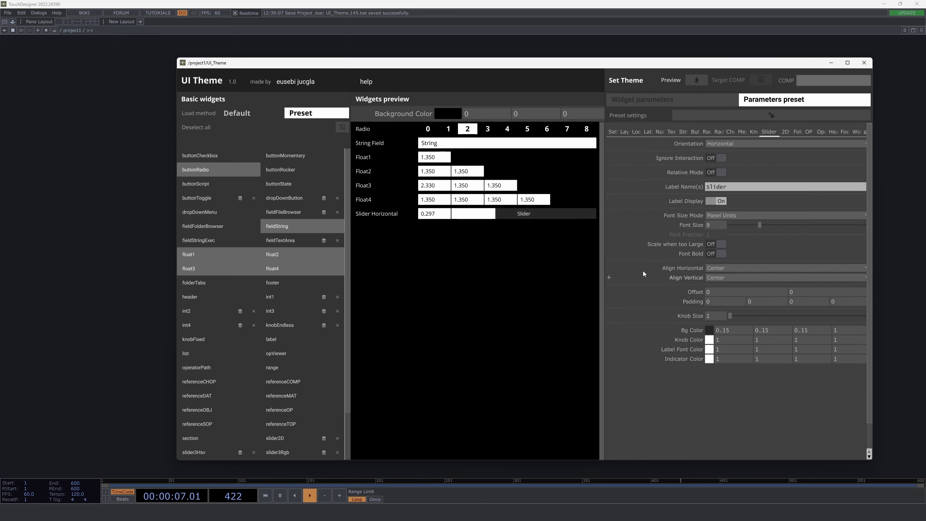
left_click(702, 82)
left_click(406, 54)
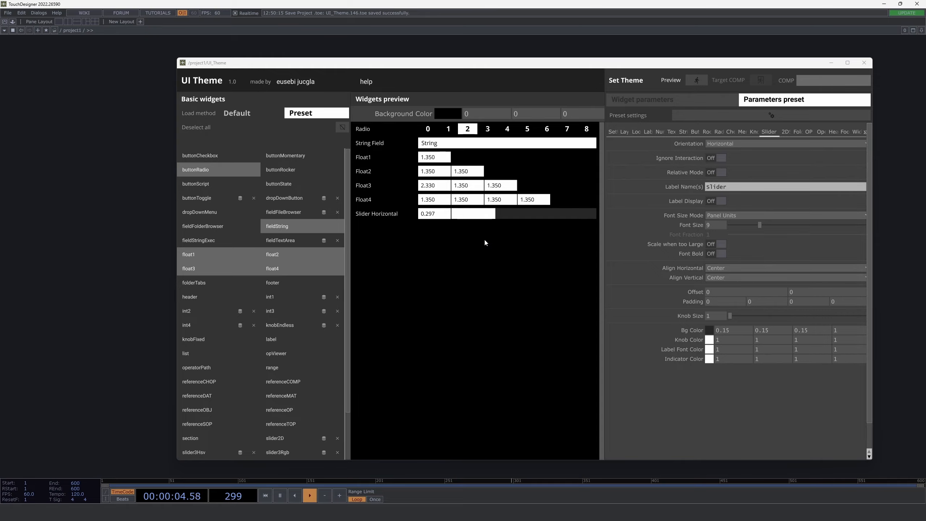
Shrink the UI Theme window and move it so the project network behind it is partly uncovered.
left_click_drag(871, 57, 583, 151)
scroll(619, 126, "down", 5)
scroll(637, 129, "up", 3)
scroll(637, 129, "up", 1)
left_click_drag(637, 129, 587, 126)
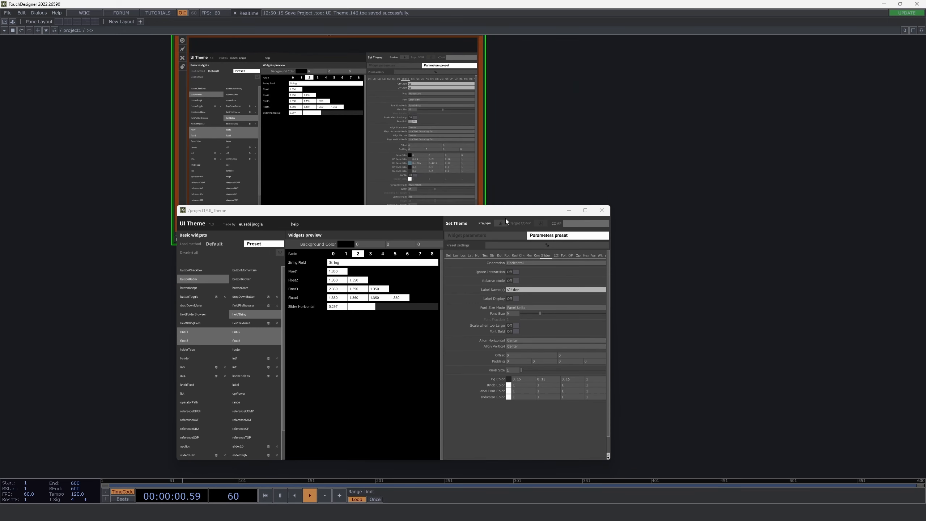
left_click_drag(506, 208, 506, 92)
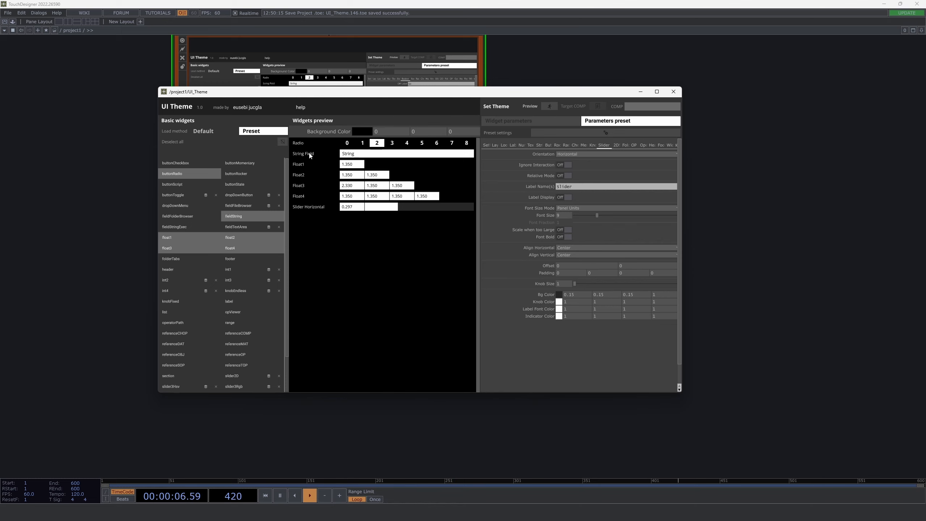
Move the UI Theme window clear of the fieldString operator and delete that operator from the project network.
left_click_drag(309, 155, 738, 222)
left_click_drag(823, 185, 790, 199)
left_click_drag(804, 238, 785, 236)
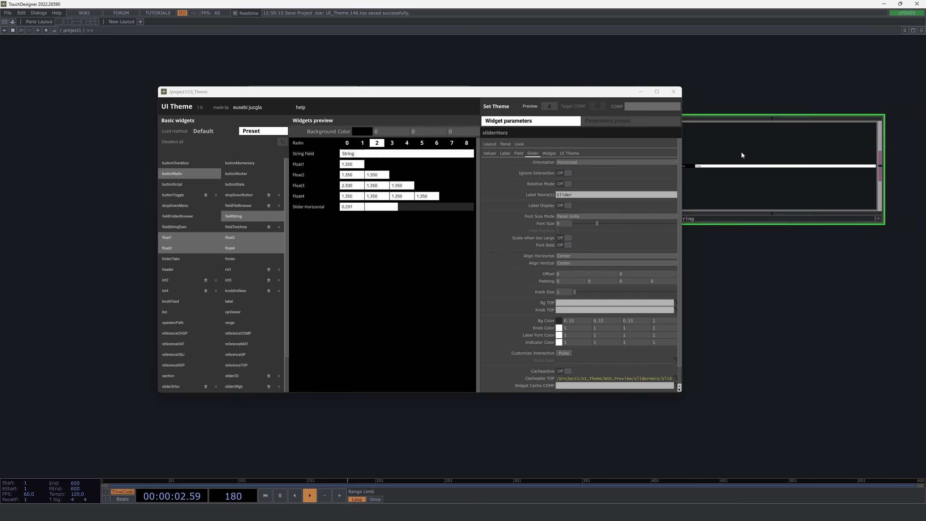
key("p")
key("p")
scroll(749, 195, "up", 3)
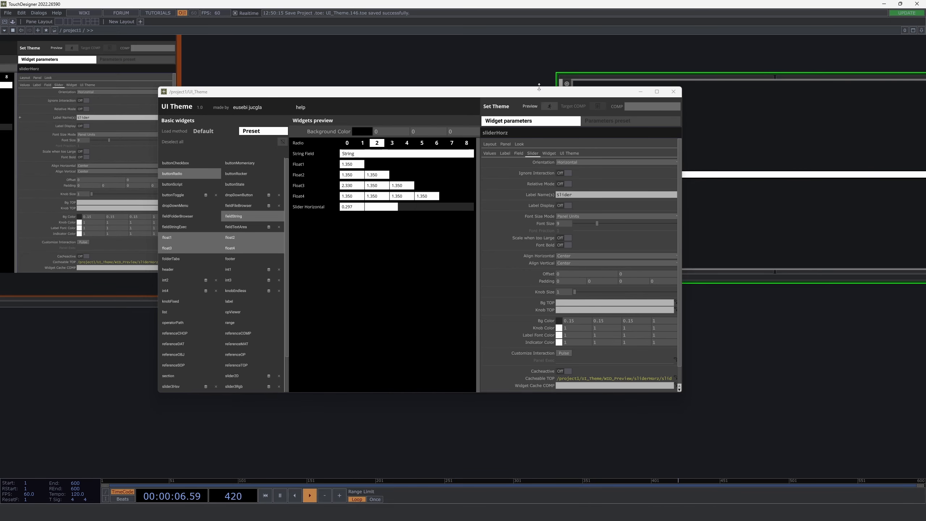
left_click_drag(539, 89, 456, 116)
scroll(601, 122, "down", 3)
left_click(641, 135)
key("Delete")
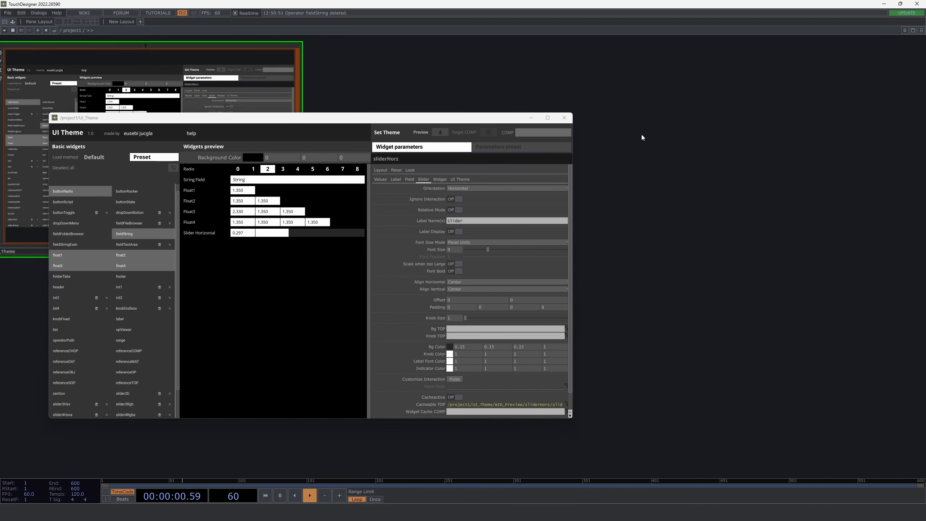
Add a Container COMP to the project network beside UI_Theme.
key("Tab")
type("con")
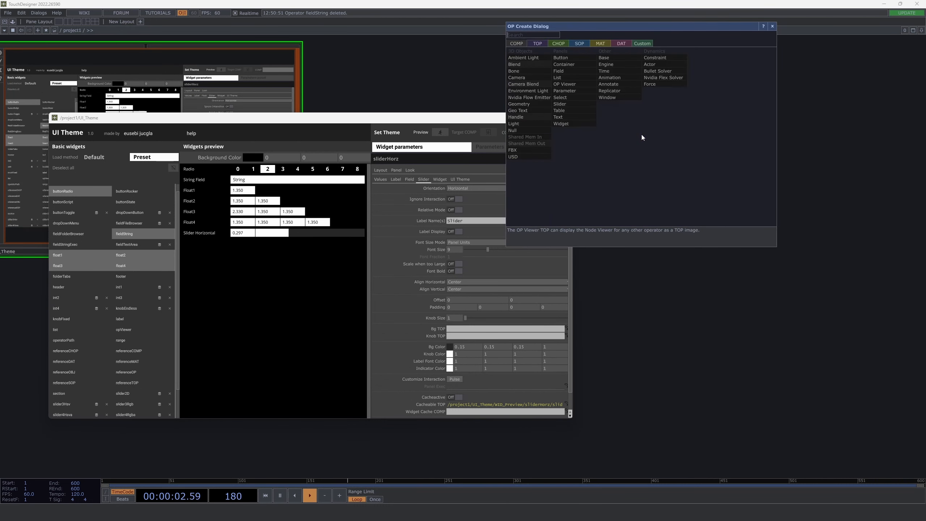
left_click(580, 65)
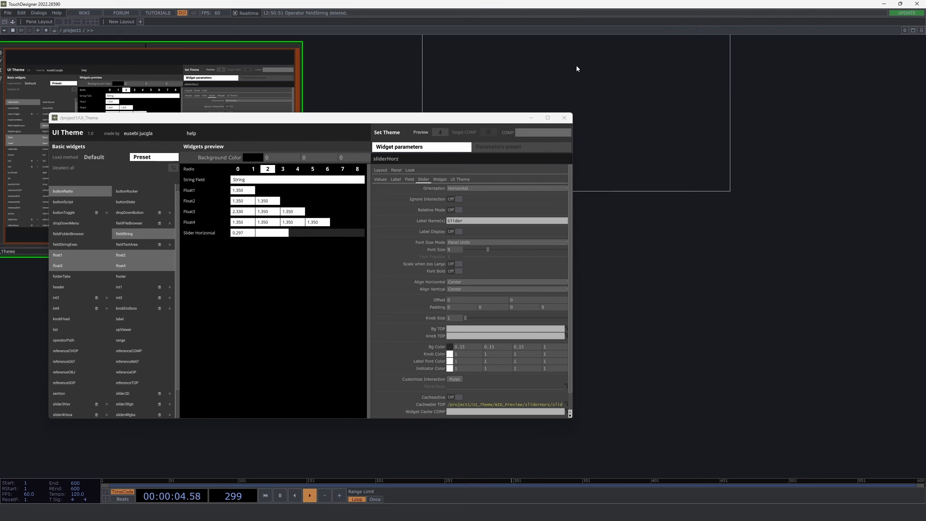
left_click(714, 123)
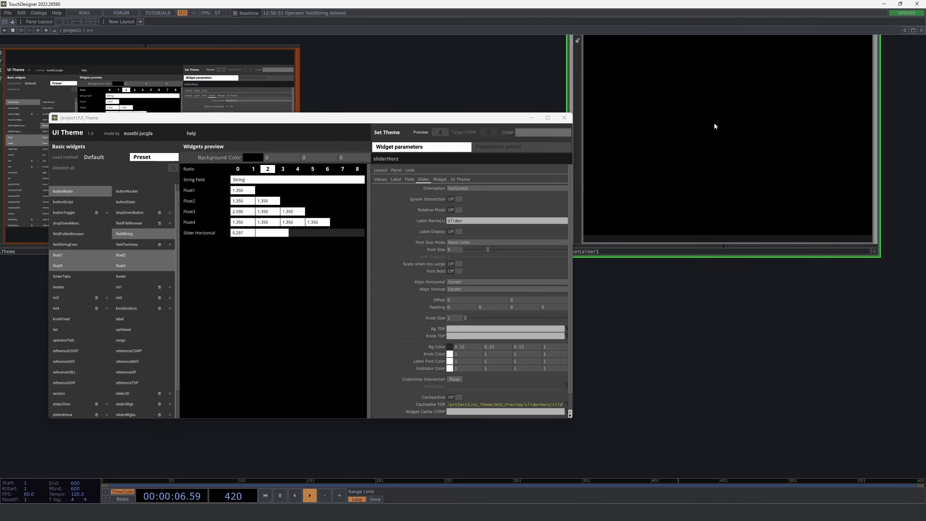
scroll(713, 121, "down", 3)
left_click_drag(681, 237, 707, 217)
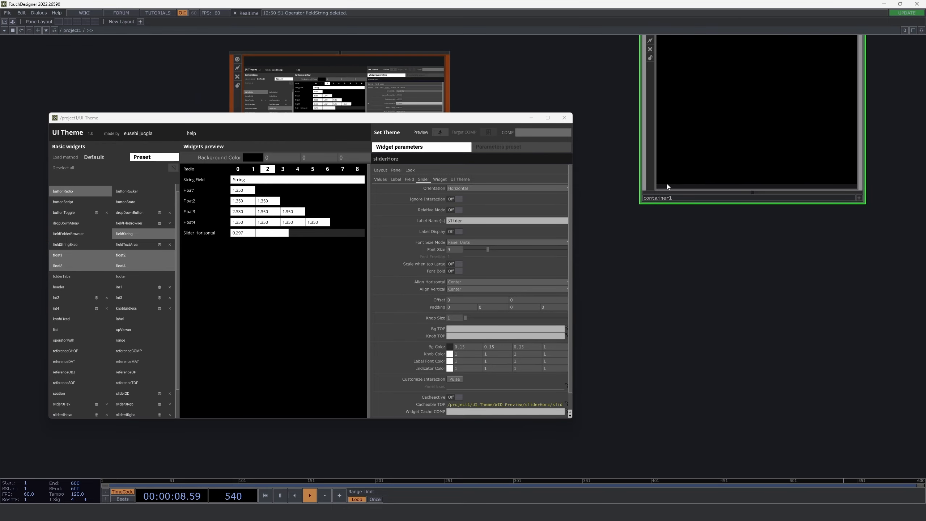
Inside container1, add the Basic Widgets buttonCheckbox, buttonState, fieldString and float1 from the Palette.
key("i")
key("alt+l")
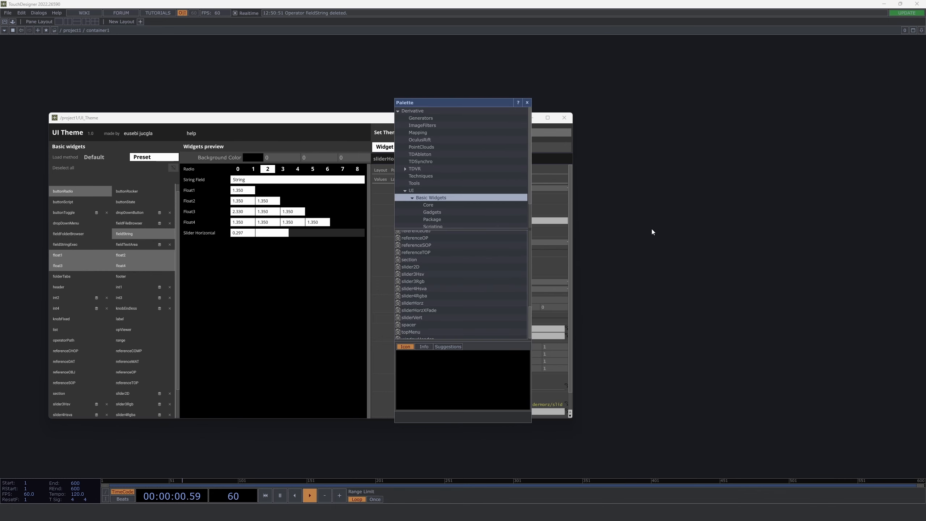
scroll(412, 250, "up", 10)
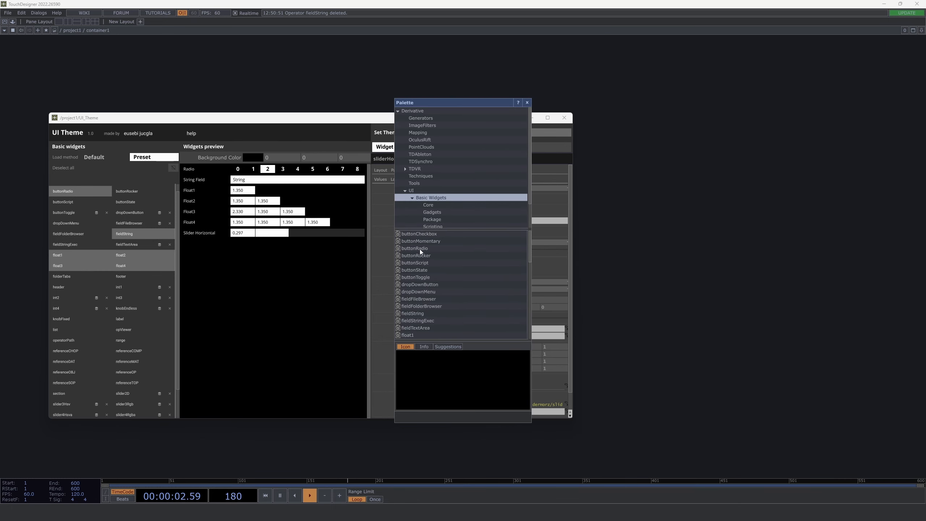
left_click_drag(414, 235, 731, 180)
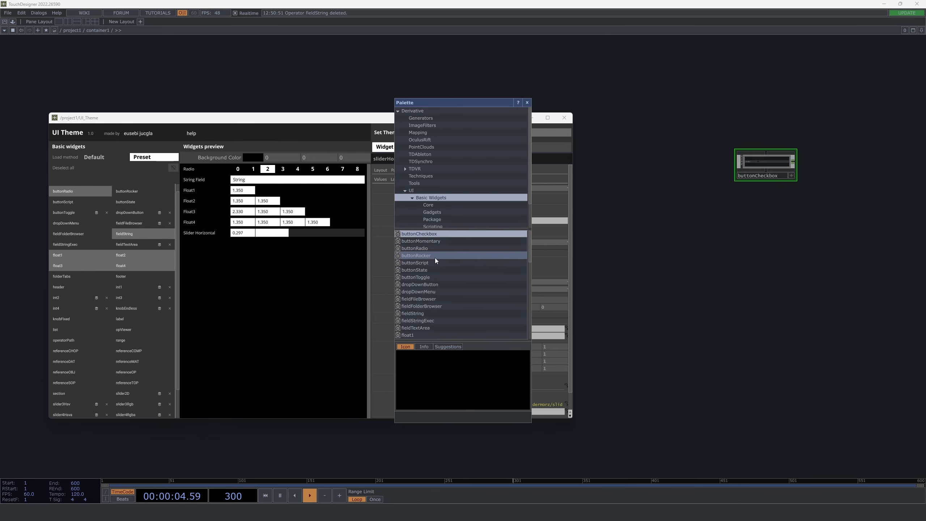
left_click_drag(413, 270, 730, 232)
left_click_drag(440, 314, 762, 307)
left_click_drag(427, 330, 776, 336)
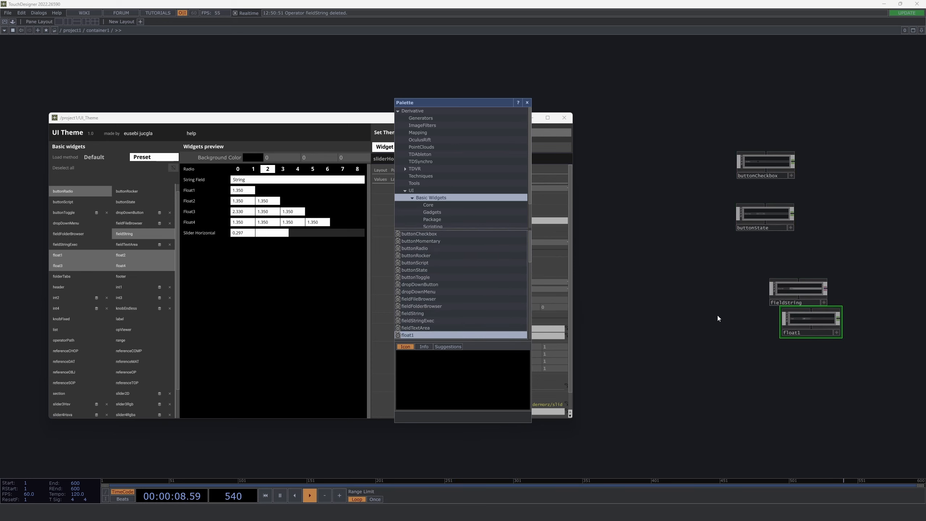
Align container1's children Top to Bottom and close the Palette.
key("u")
key("p")
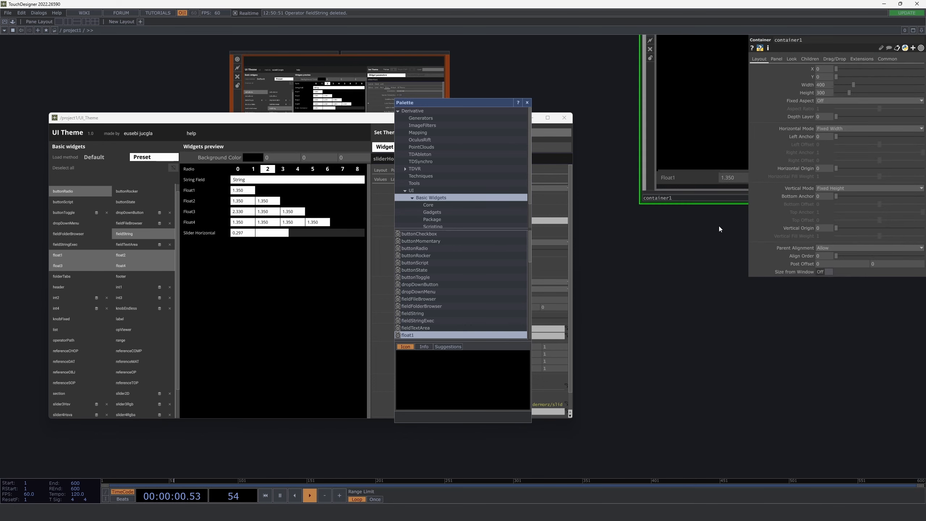
left_click_drag(720, 226, 698, 282)
left_click(810, 58)
left_click(840, 69)
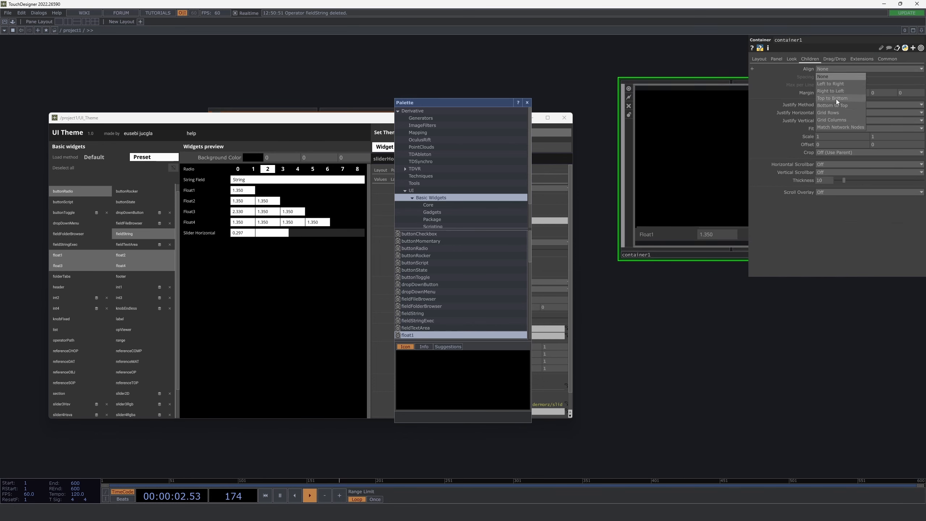
left_click(837, 98)
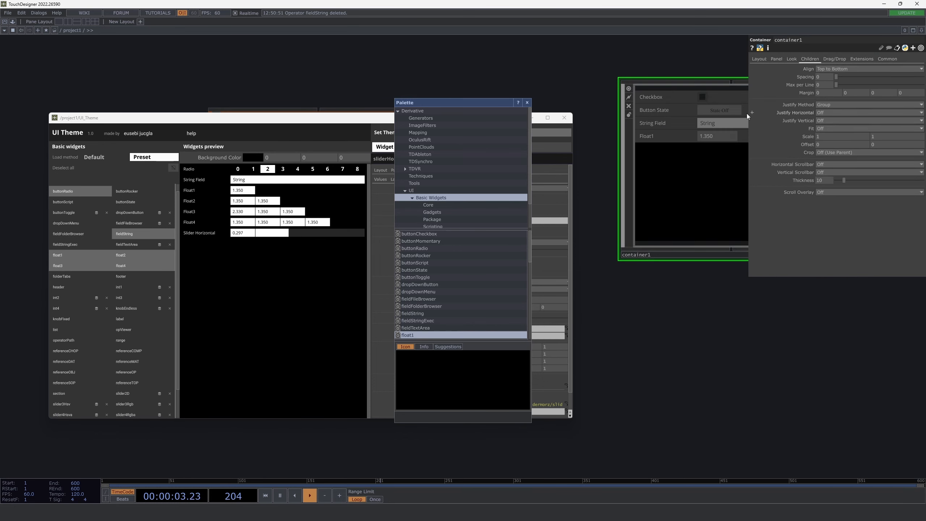
left_click(527, 103)
Set the Target COMP of the UI_Theme component to container1.
scroll(627, 224, "down", 2)
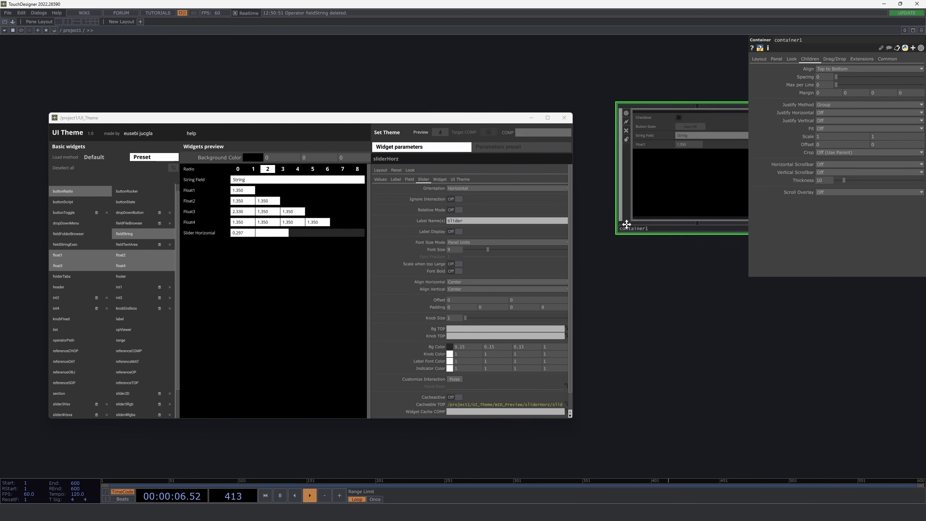
left_click_drag(627, 224, 565, 170)
left_click(410, 110)
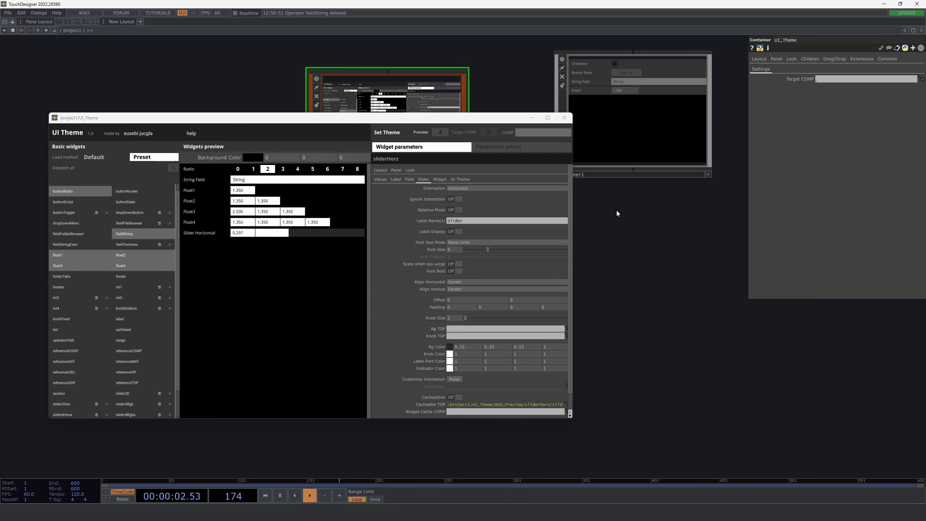
left_click_drag(617, 211, 612, 185)
left_click_drag(669, 89, 839, 79)
left_click_drag(661, 164, 670, 145)
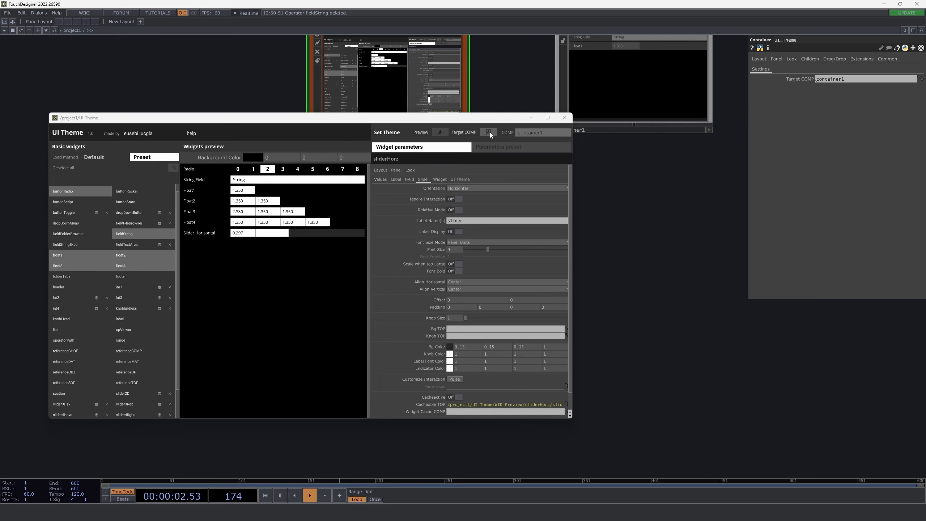
Apply the theme to the target COMP, confirm the widget update and bring container1 into view for inspection.
left_click(489, 132)
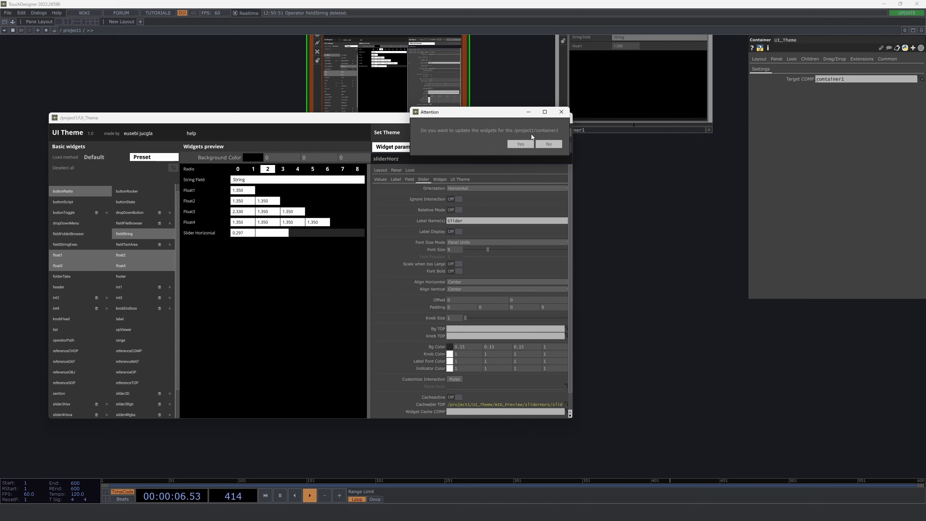
left_click(521, 144)
left_click_drag(608, 171, 638, 193)
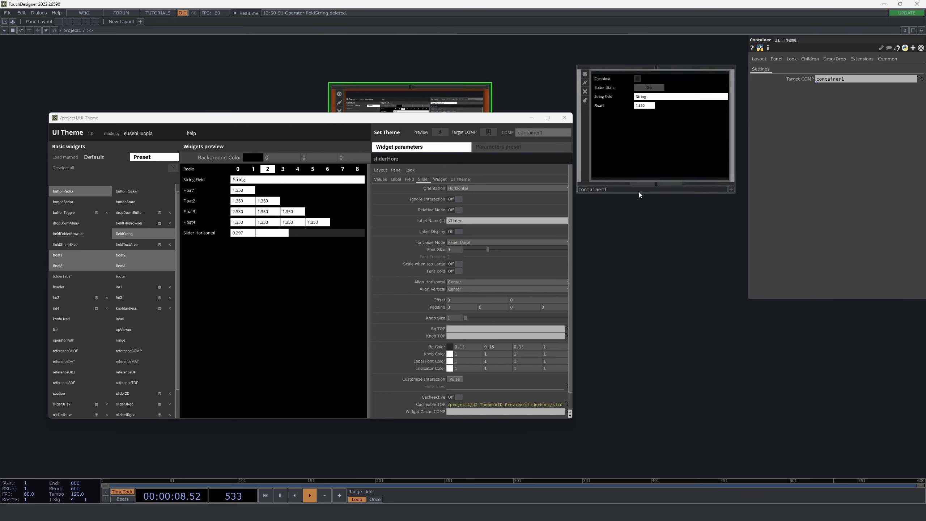
scroll(658, 89, "up", 3)
left_click(655, 117)
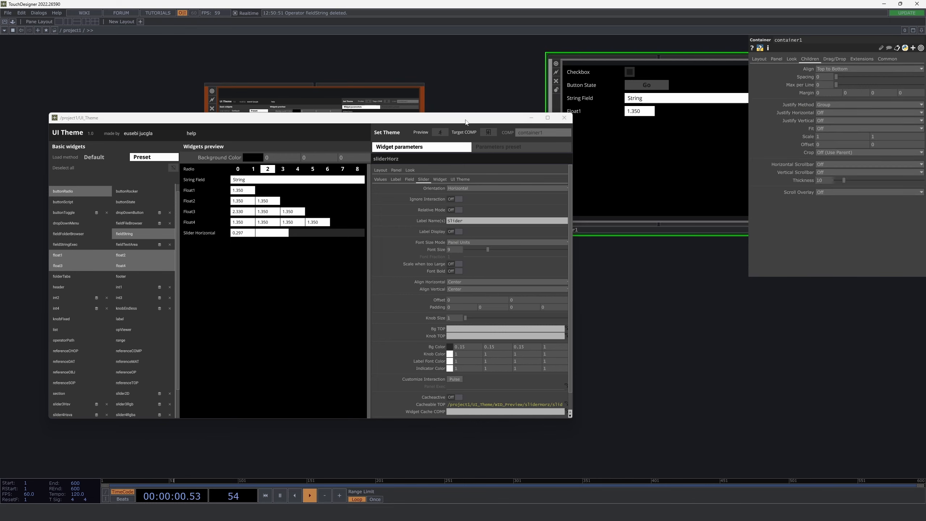
left_click_drag(728, 278, 721, 237)
left_click_drag(669, 141, 656, 142)
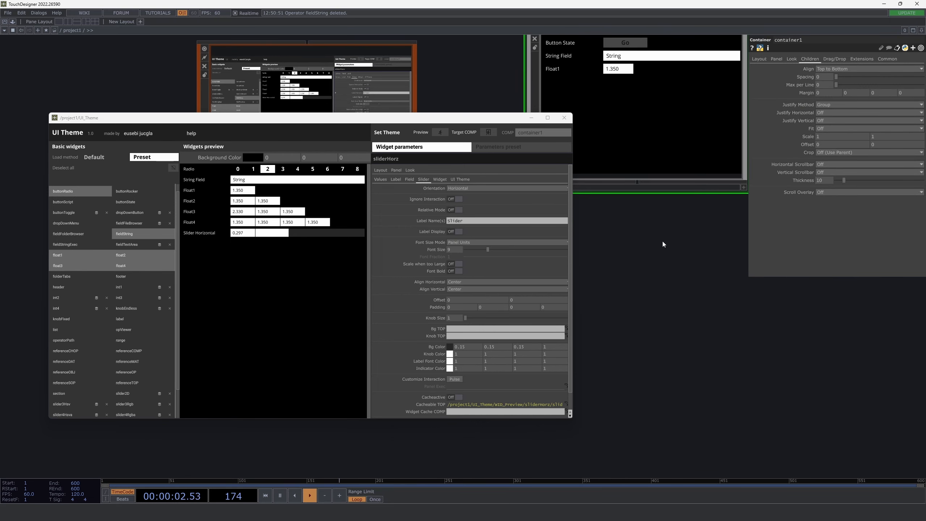
left_click_drag(663, 243, 670, 278)
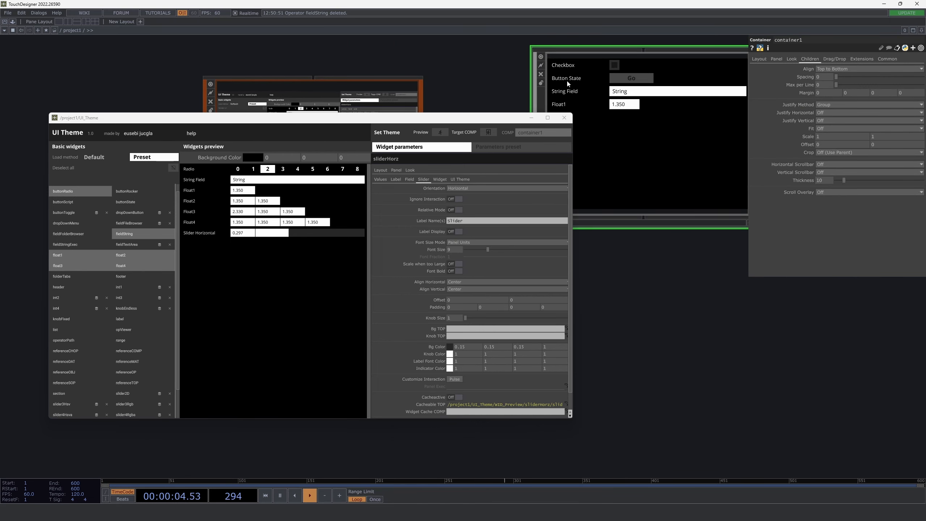
Add buttonState to the widgets preview and show the preset's Button parameters.
left_click(126, 202)
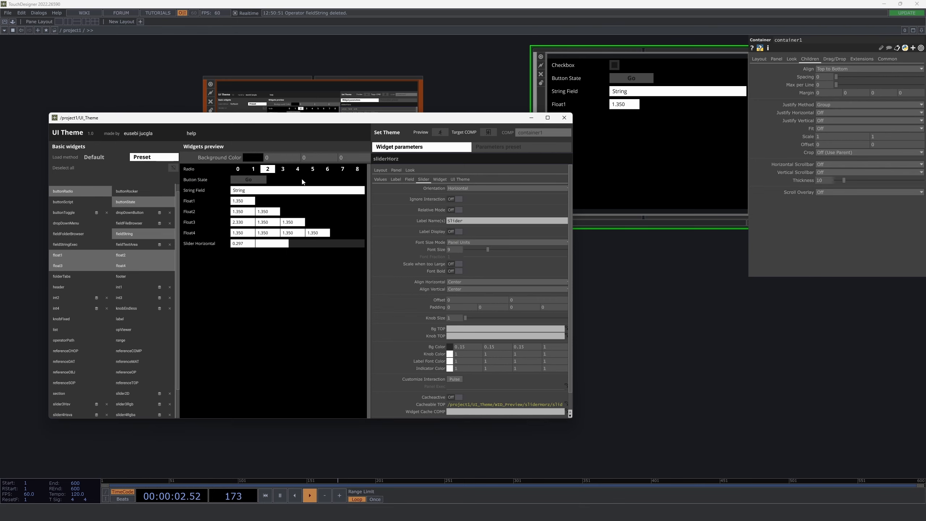
left_click(492, 145)
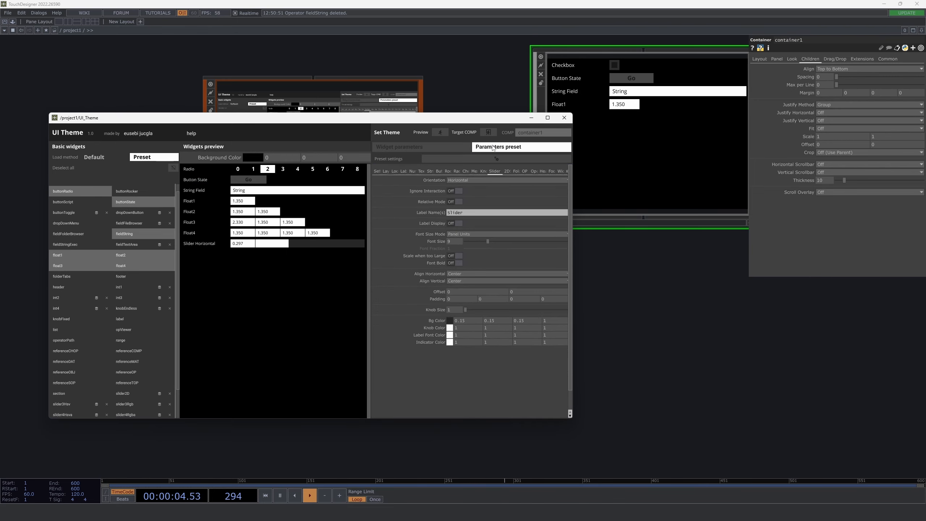
left_click(440, 171)
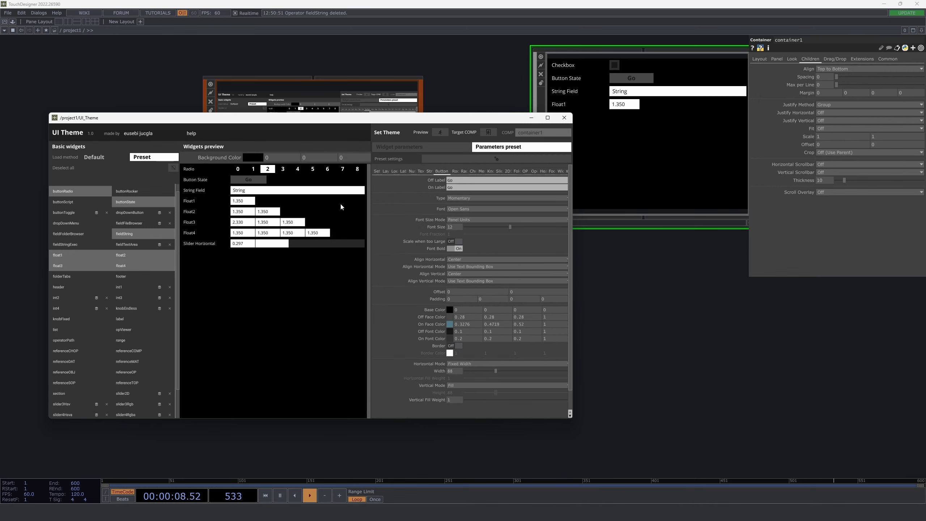
Set the preset's Button Off Face Color to white (1, 1, 1).
left_click(478, 316)
type("1")
key("Tab")
type("1")
key("Tab")
type("1")
key("Return")
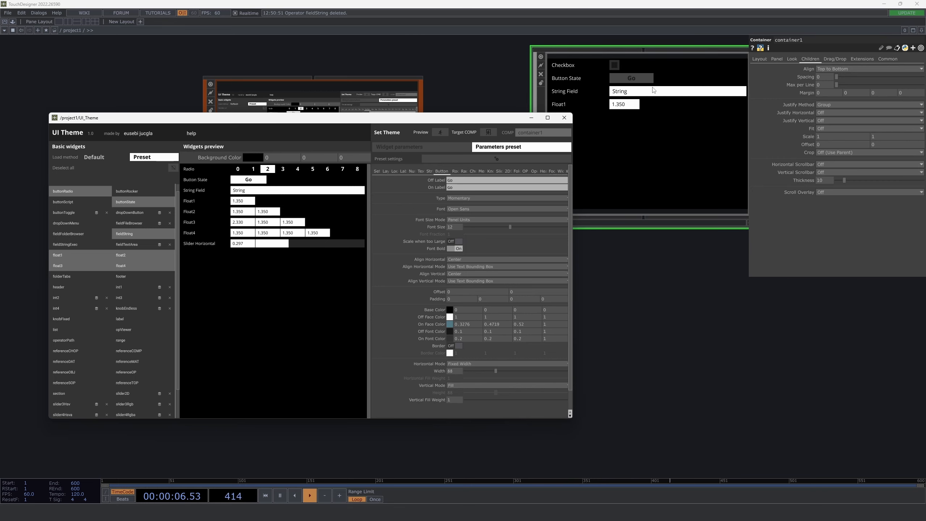
Apply the theme to the target COMP container1 and confirm updating its widgets.
left_click(489, 133)
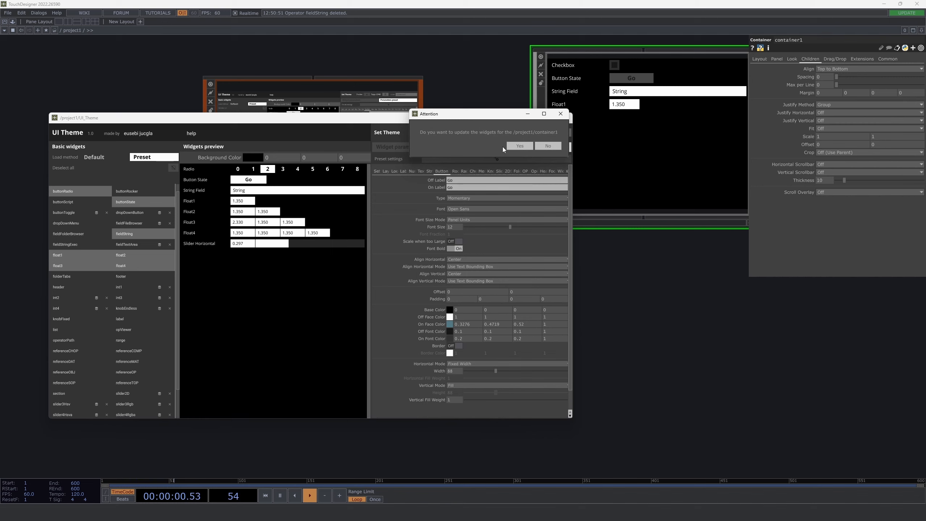
left_click(506, 146)
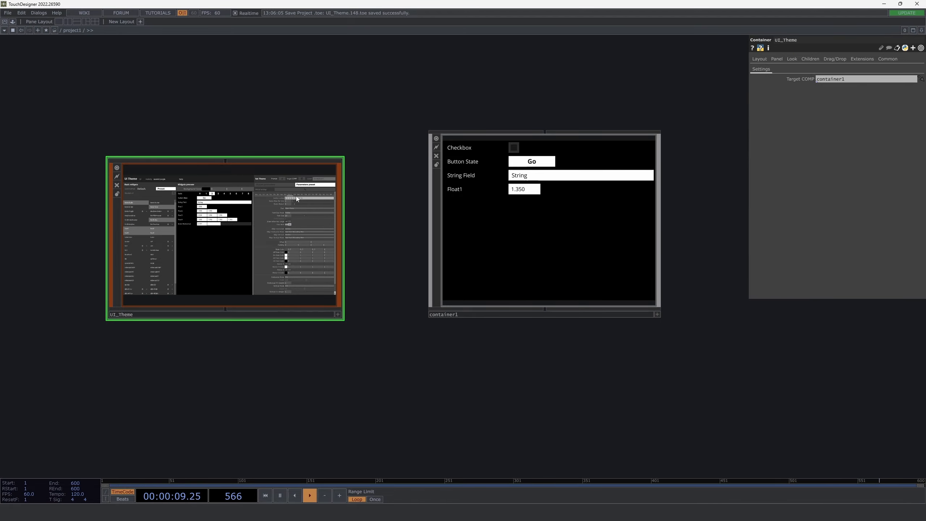
scroll(296, 195, "up", 2)
Inspect the themed widgets inside container1, including float1's Label and Field parameters, and return to project1.
left_click(524, 178)
left_click_drag(434, 235, 378, 235)
key("i")
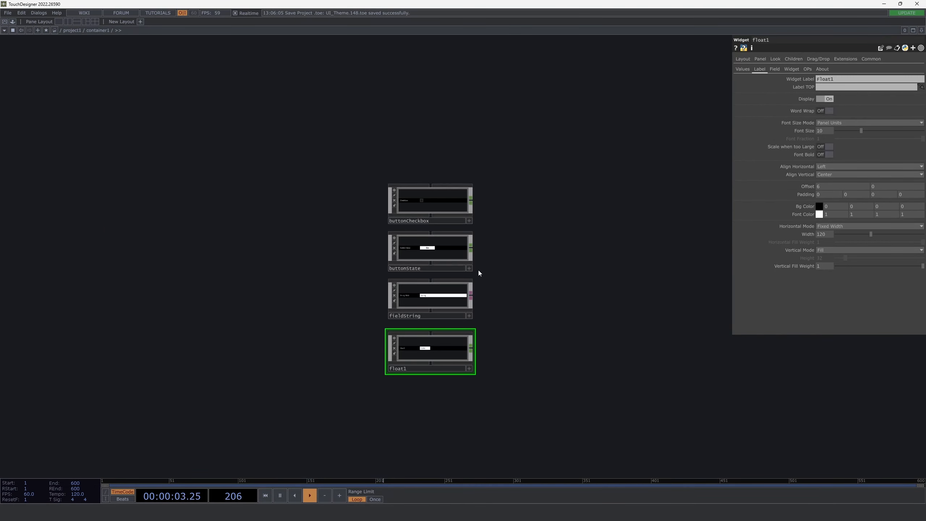
scroll(446, 343, "up", 4)
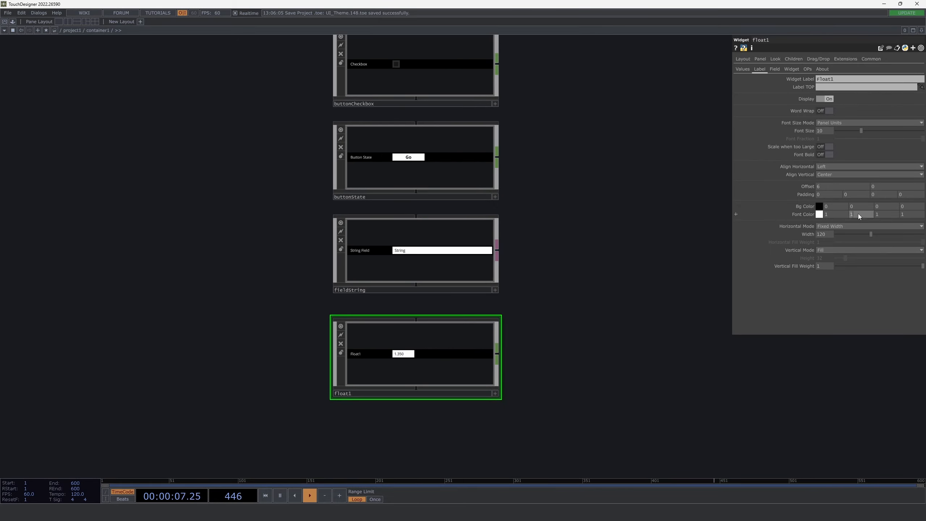
left_click(773, 69)
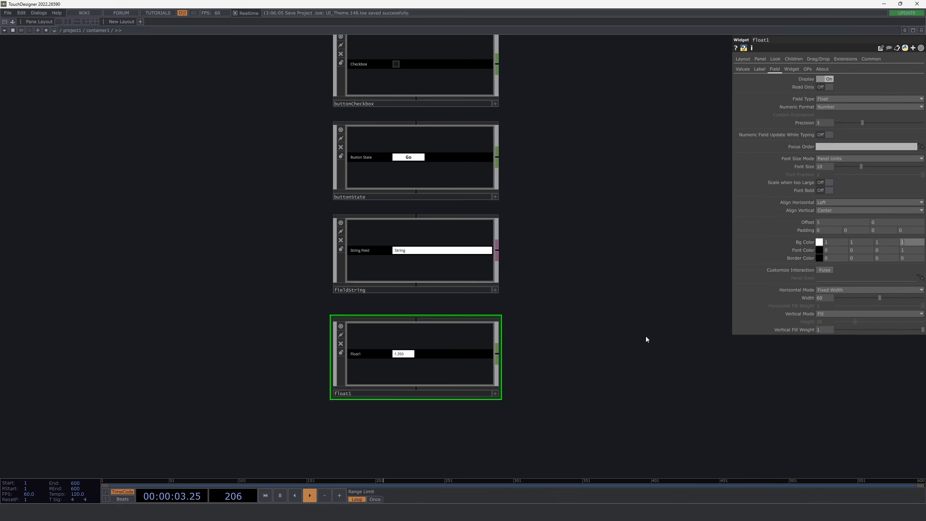
left_click_drag(549, 365, 554, 346)
left_click_drag(560, 290, 557, 290)
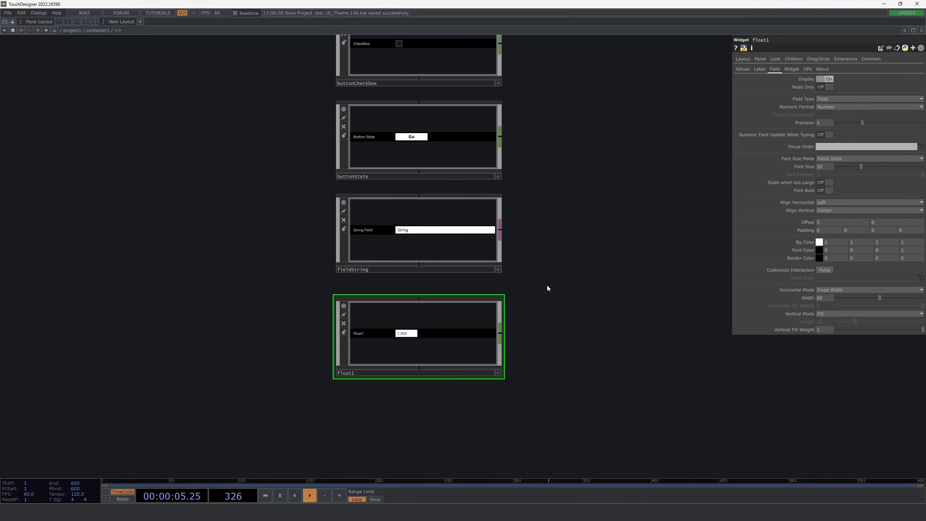
left_click_drag(528, 251, 516, 289)
scroll(527, 278, "down", 3)
scroll(527, 278, "up", 3)
right_click_drag(553, 411, 255, 55)
key("u")
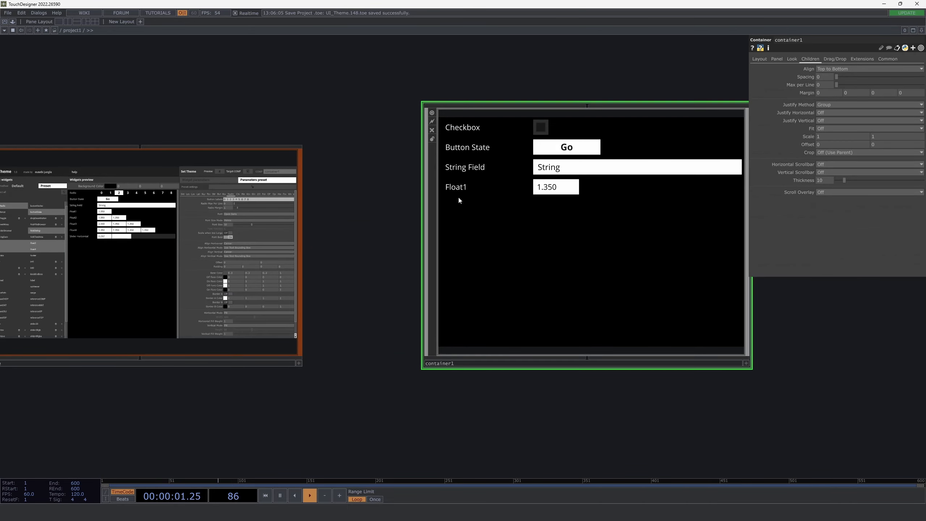
Copy container1 and delete it from the project1 network.
left_click_drag(353, 223, 407, 218)
left_click(309, 226)
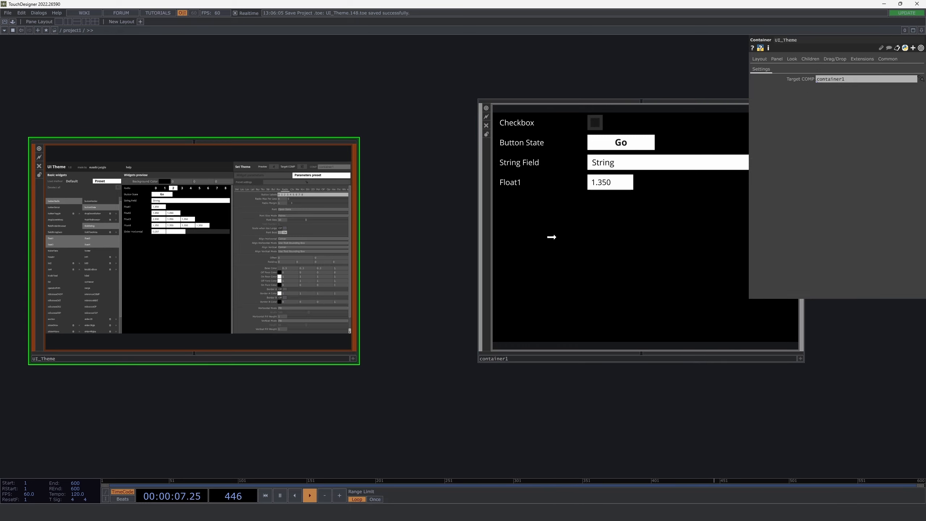
left_click_drag(549, 236, 509, 244)
left_click_drag(538, 387, 493, 383)
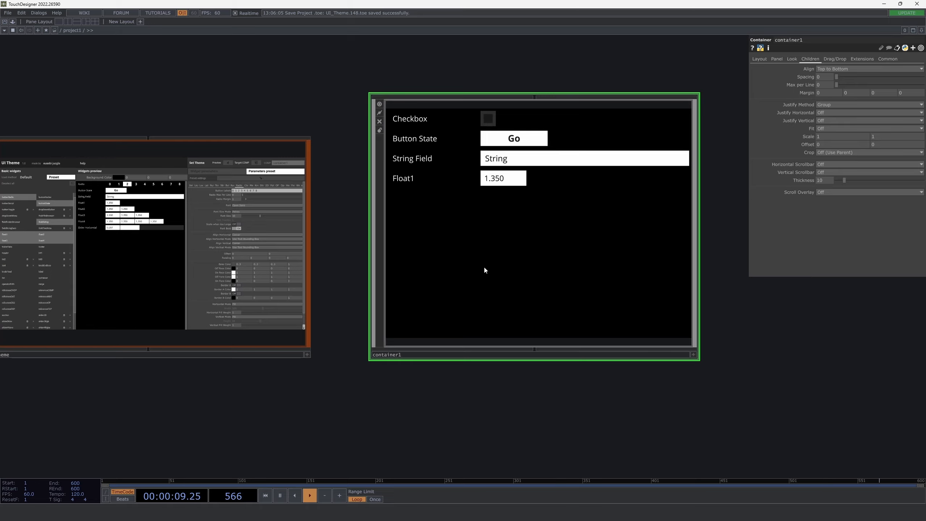
key("ctrl+c")
scroll(482, 264, "down", 4)
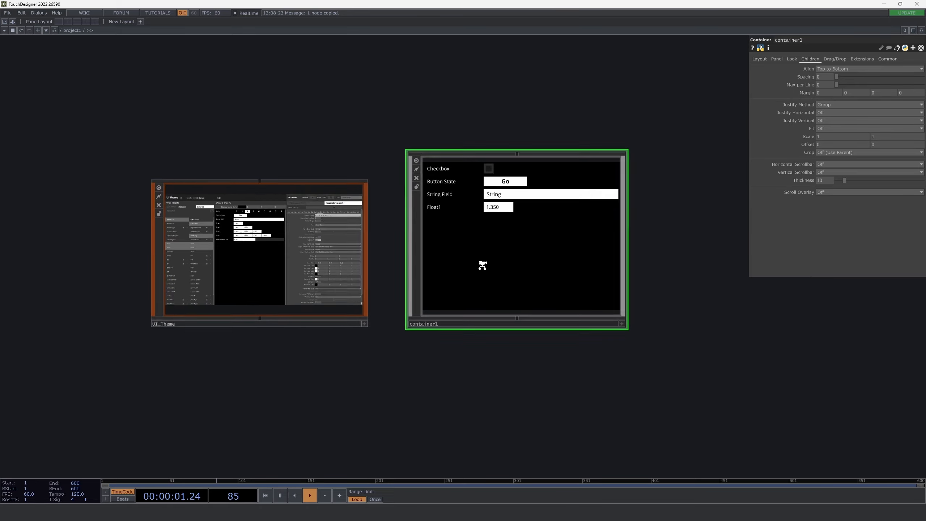
left_click_drag(521, 345, 489, 341)
key("Delete")
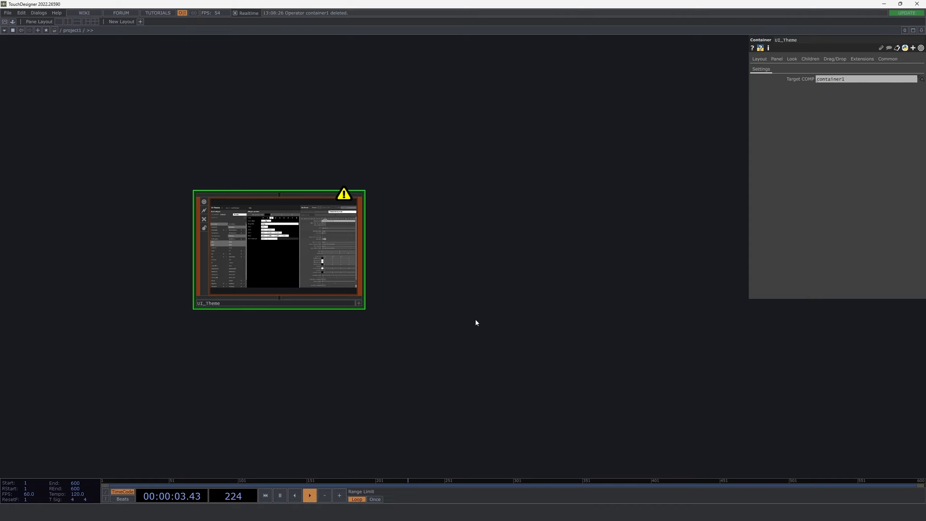
Paste container1 into the root network beside project1 and check the widgets inside it.
key("u")
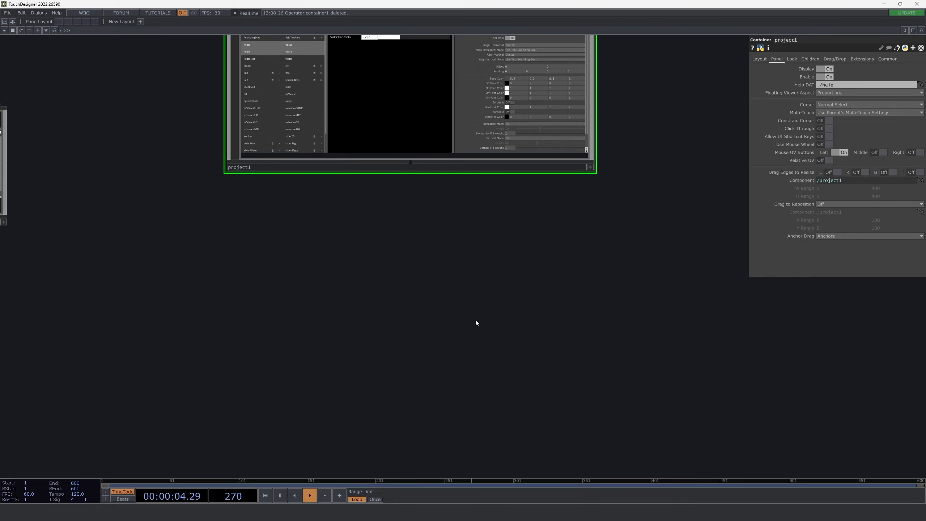
key("ctrl+v")
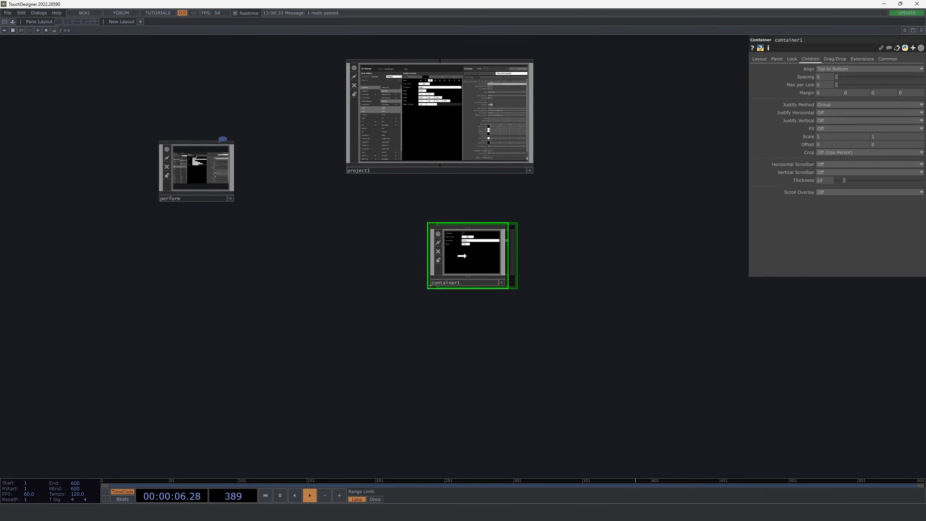
scroll(376, 230, "up", 5)
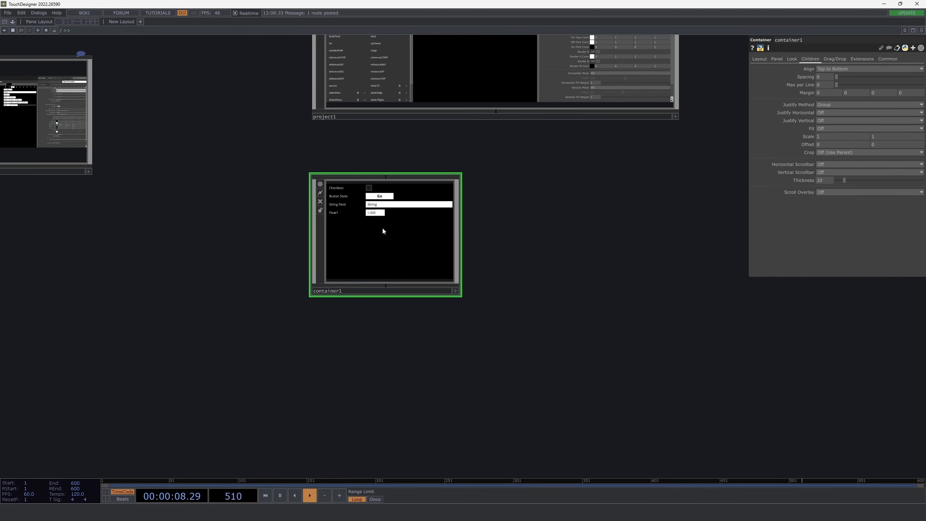
scroll(406, 241, "up", 2)
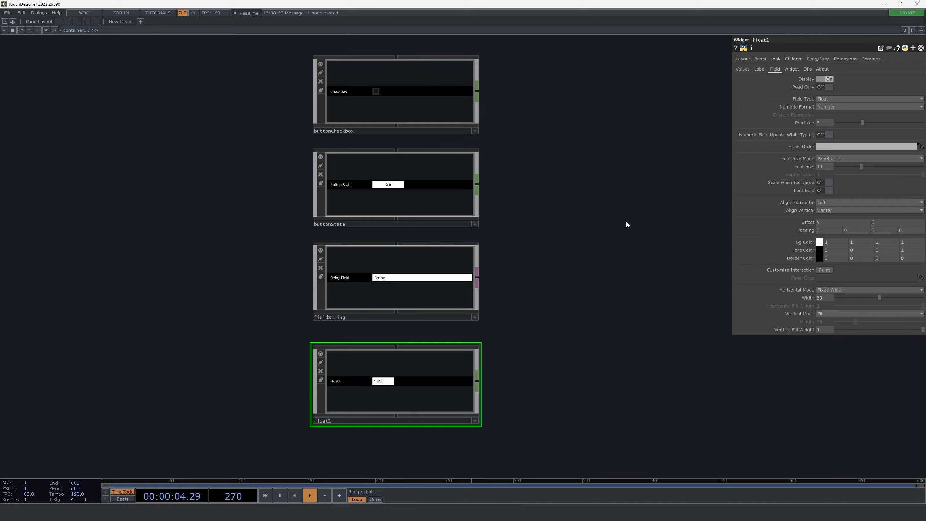
scroll(615, 221, "down", 2)
left_click_drag(601, 226, 535, 271)
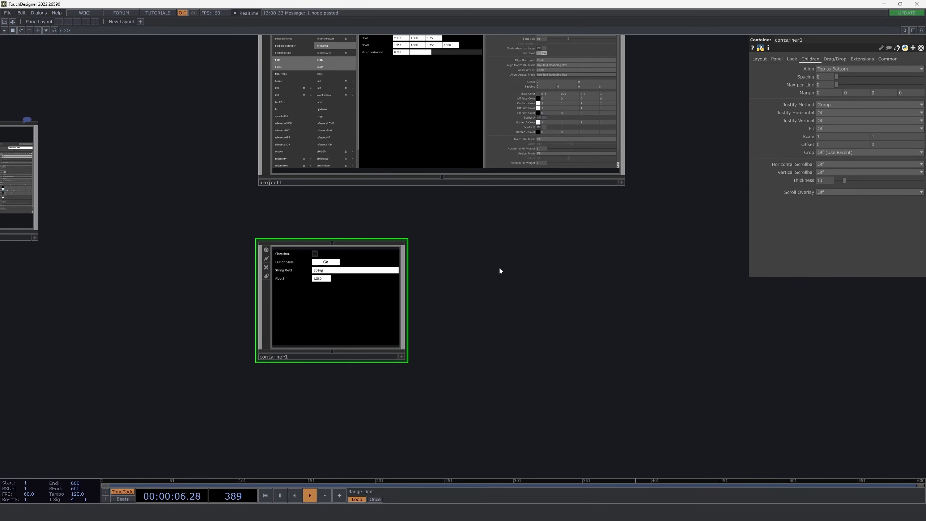
Copy container1 from the root network and paste it back into project1 beside UI_Theme.
key("ctrl+c")
left_click_drag(516, 235, 507, 264)
scroll(500, 152, "up", 3)
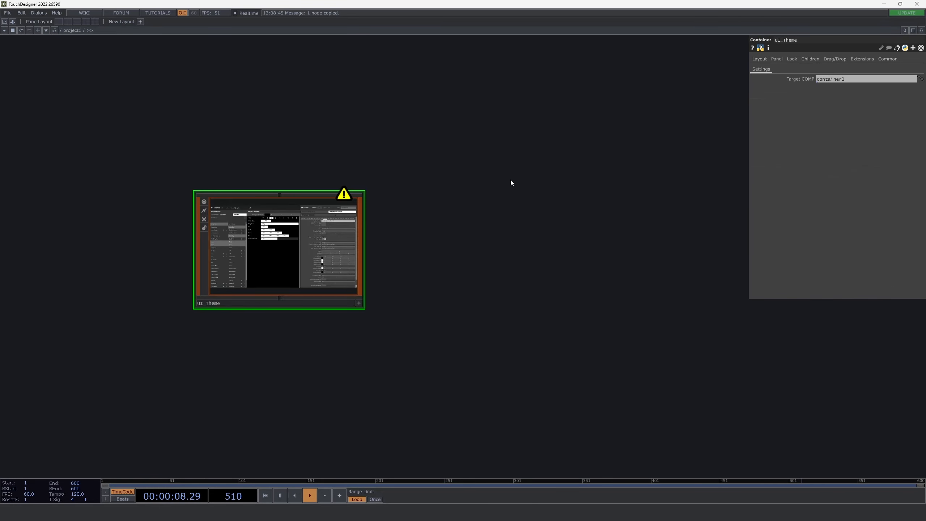
key("ctrl+v")
left_click_drag(514, 233, 470, 264)
Open the UI_Theme interface and its preset settings window, placing that window clear of the widgets preview.
left_click(331, 250)
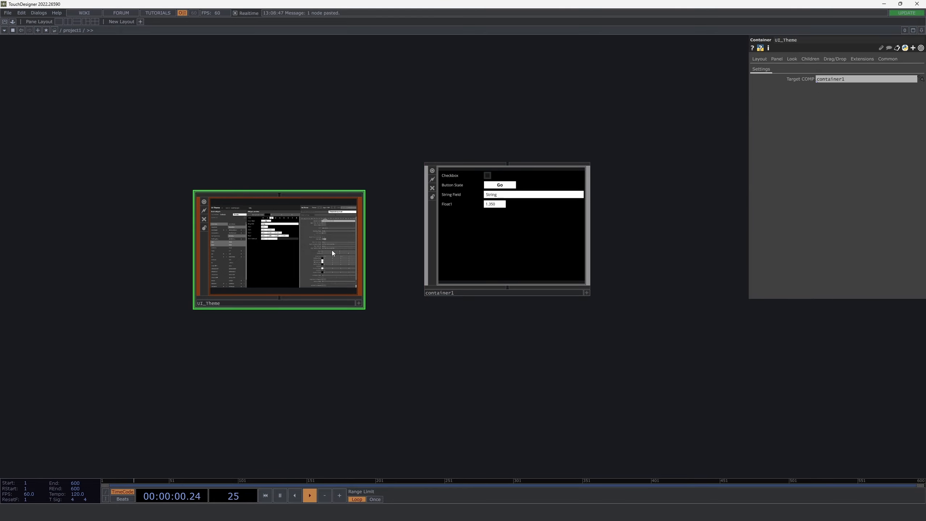
left_click_drag(461, 229, 461, 240)
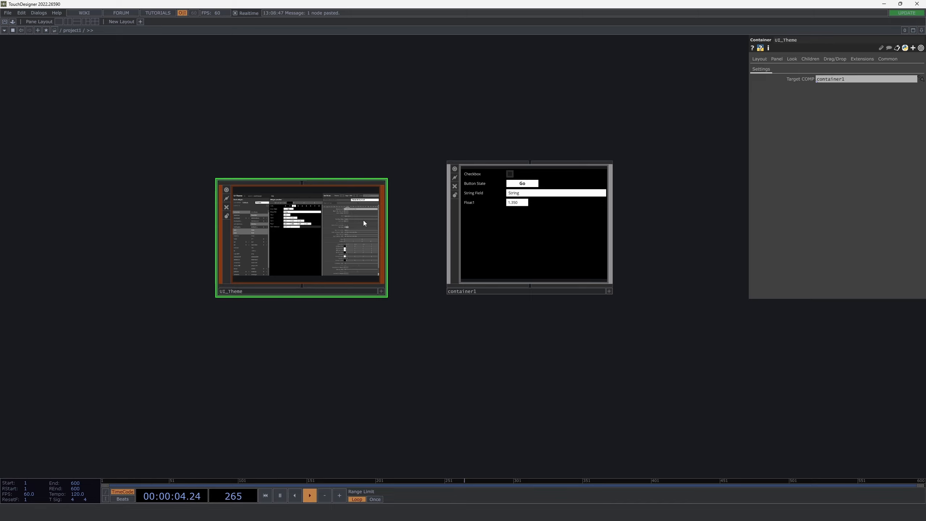
scroll(363, 220, "up", 3)
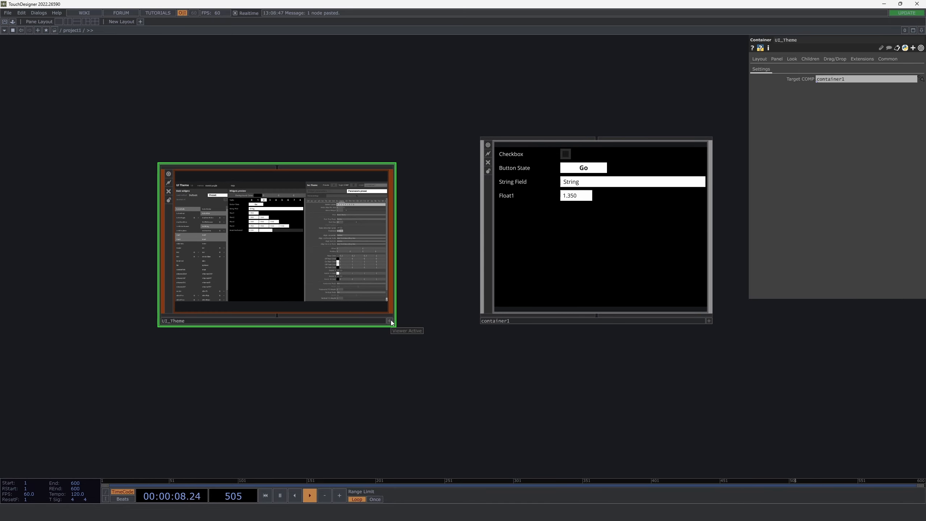
left_click(535, 238)
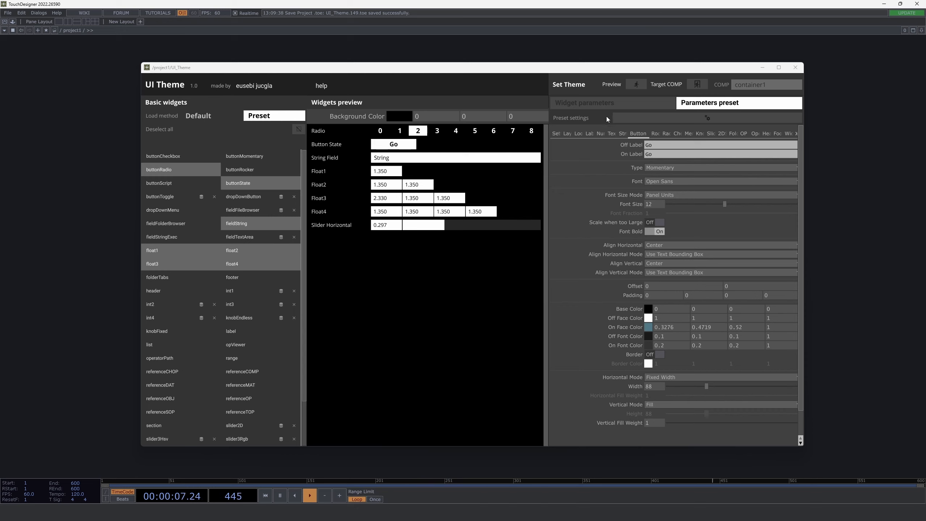
left_click(653, 118)
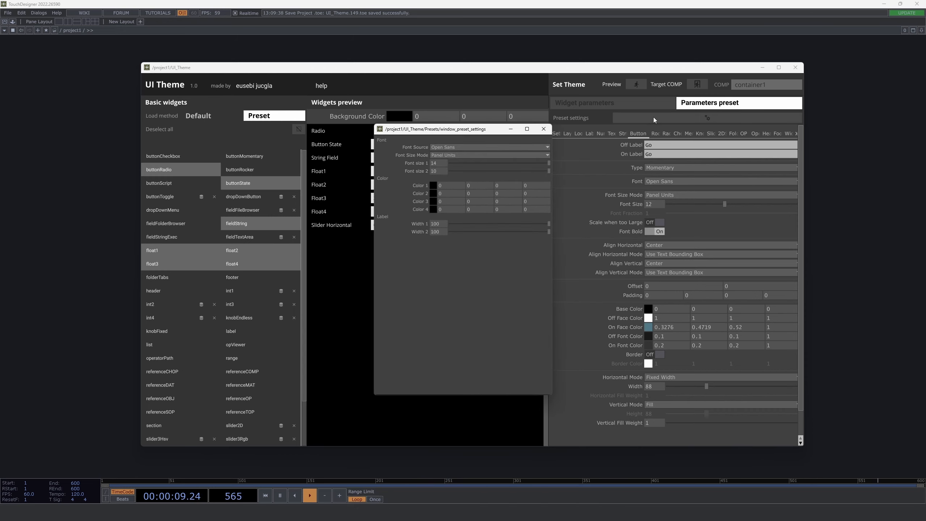
left_click_drag(461, 130, 463, 168)
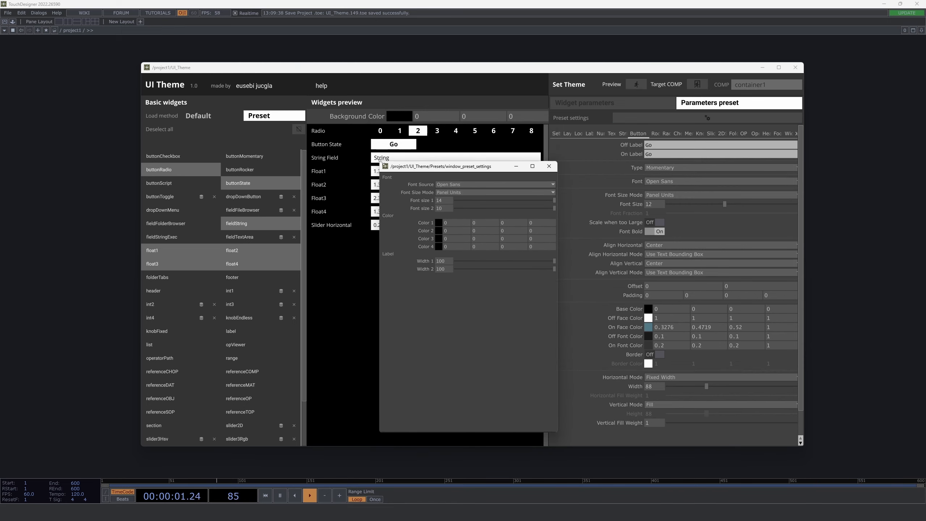
left_click_drag(379, 162, 244, 144)
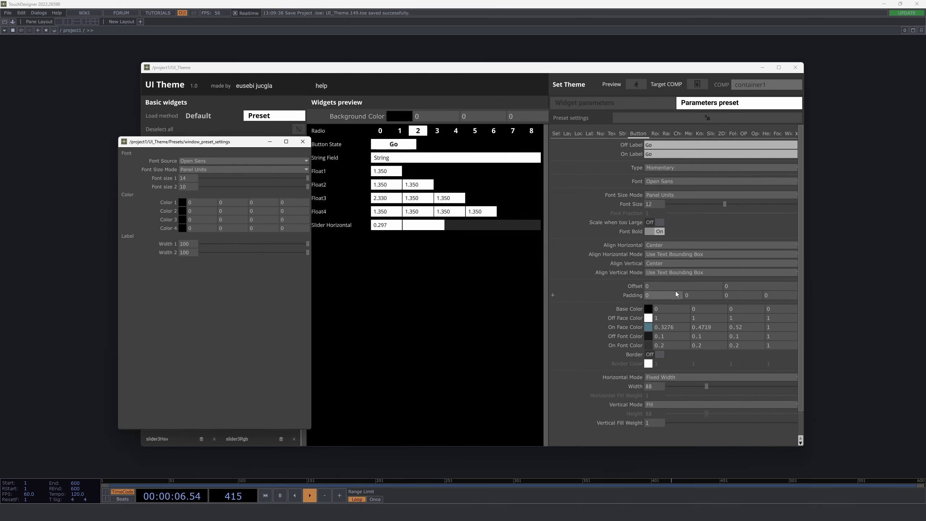
Review the preset's color parameters for Button, Label and Numeric Field.
right_click(630, 316)
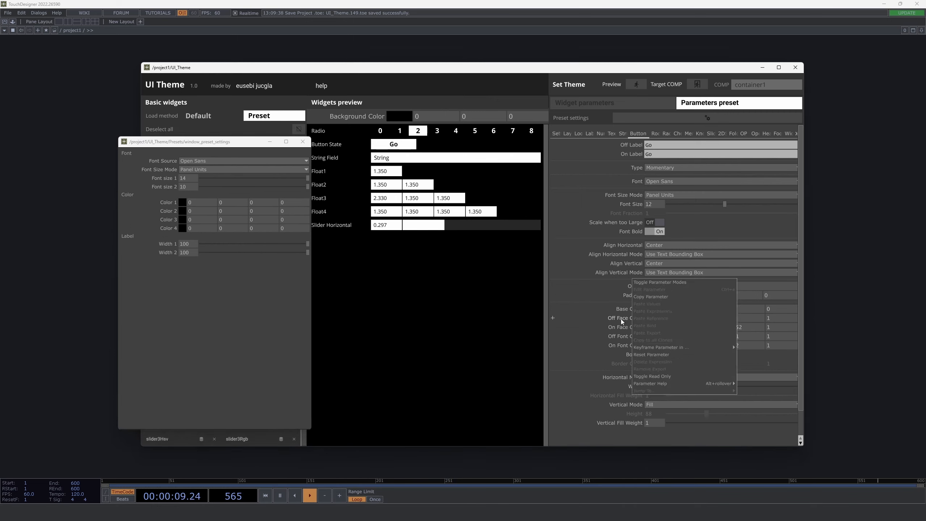
left_click(636, 134)
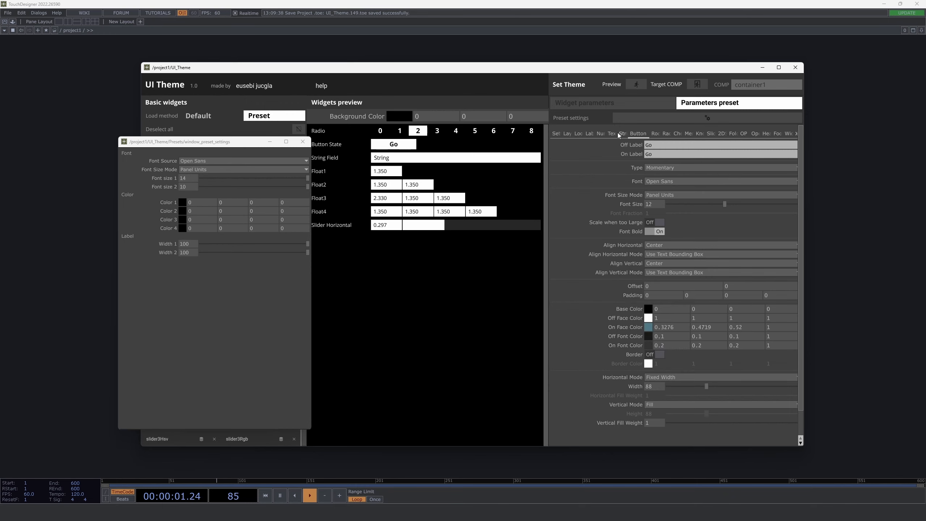
left_click(582, 135)
left_click(596, 135)
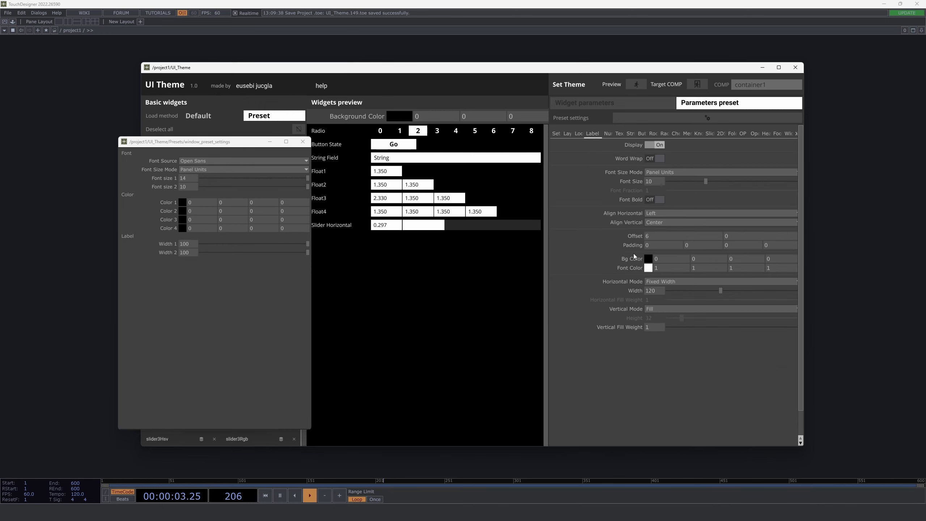
left_click(608, 134)
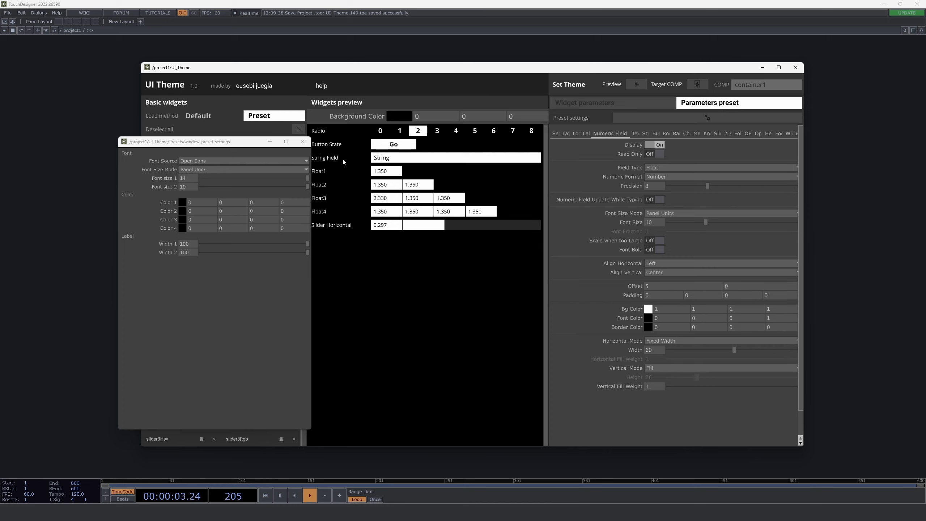
left_click_drag(255, 141, 251, 139)
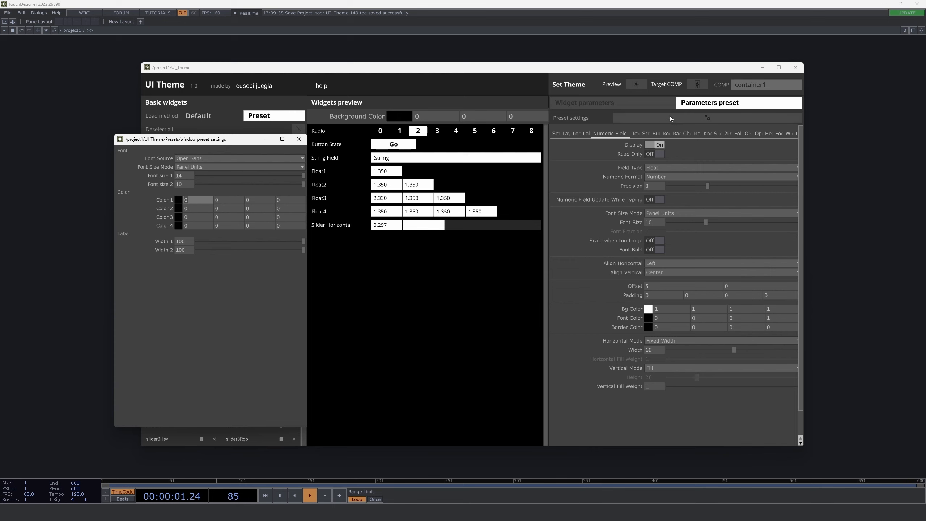
Reopen the preset settings window, place it clear of the widgets preview, and set all four Color 1 values to 1.
left_click(681, 118)
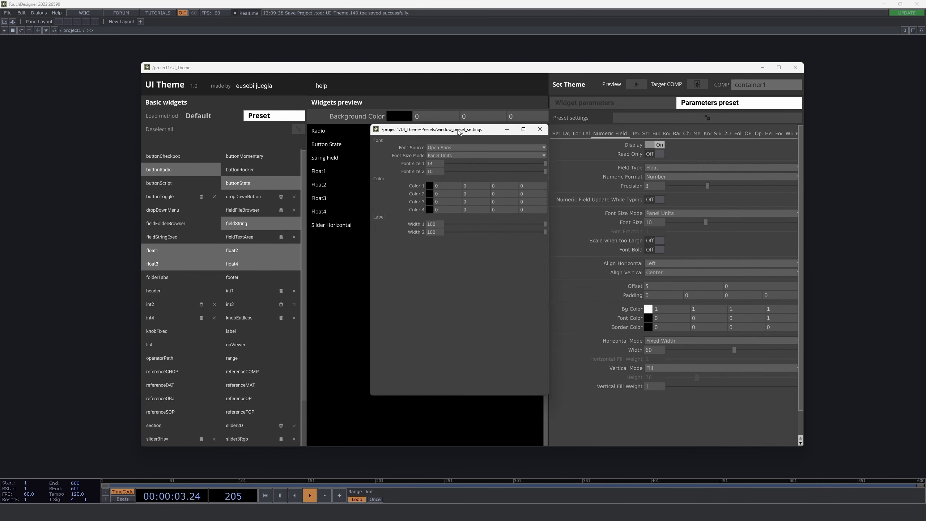
left_click_drag(463, 129, 224, 147)
type("1")
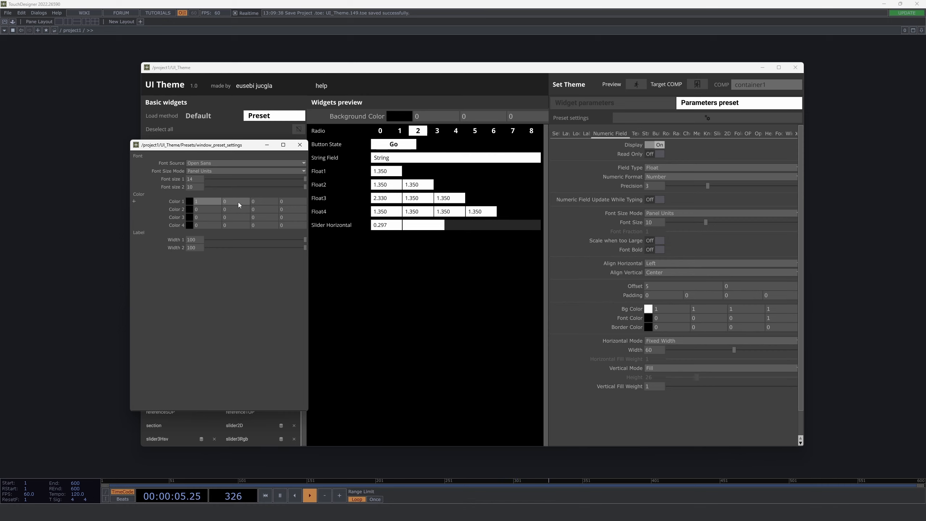
left_click(238, 202)
type("1")
left_click(267, 202)
type("1")
left_click(282, 202)
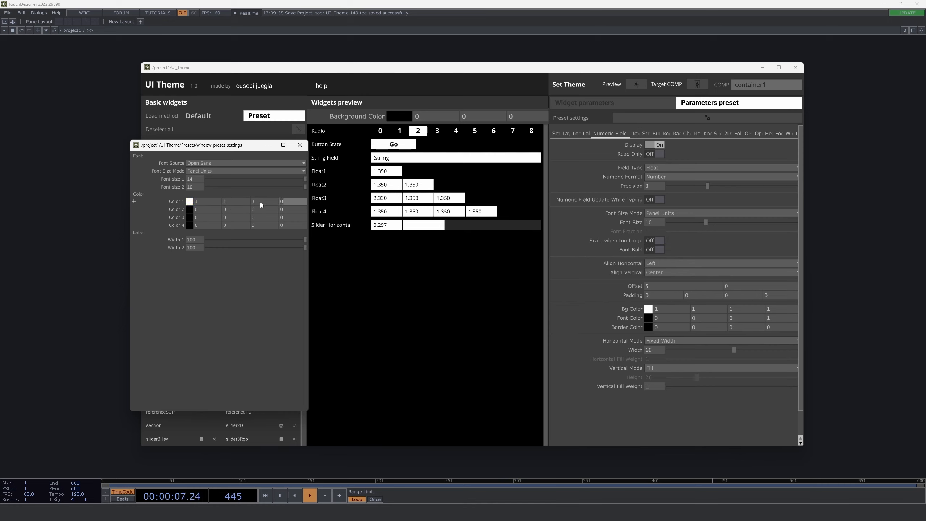
key("Return")
Copy the Color 1 parameter, paste it as a reference into the Numeric Field Bg Color, and check the resulting expressions.
right_click(173, 202)
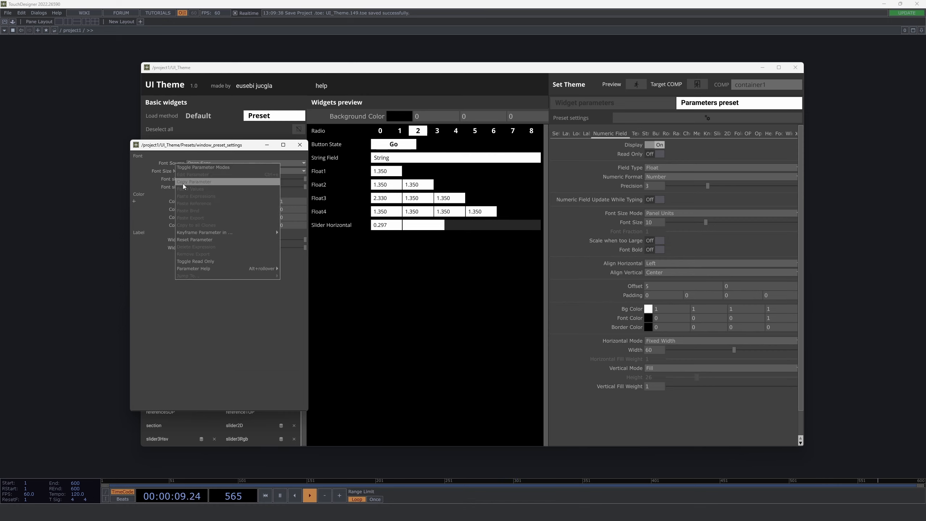
left_click(183, 184)
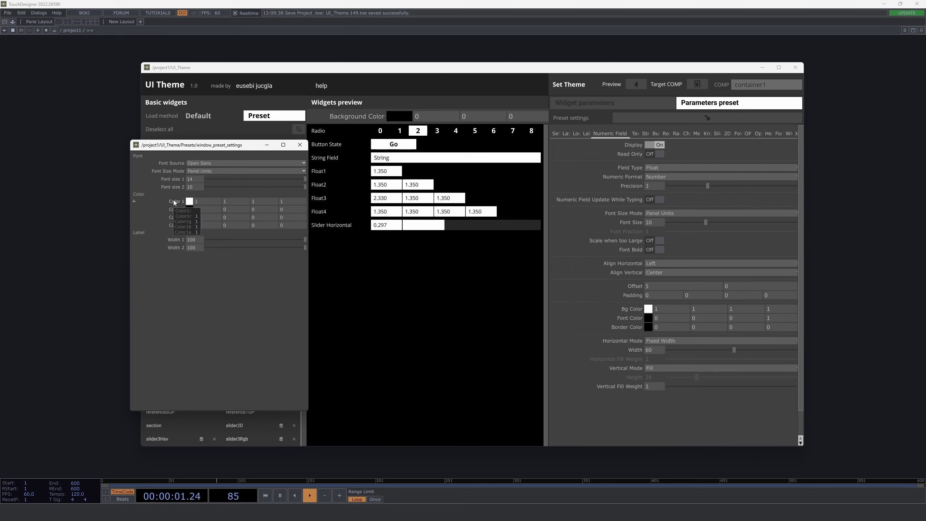
right_click(174, 200)
left_click(186, 180)
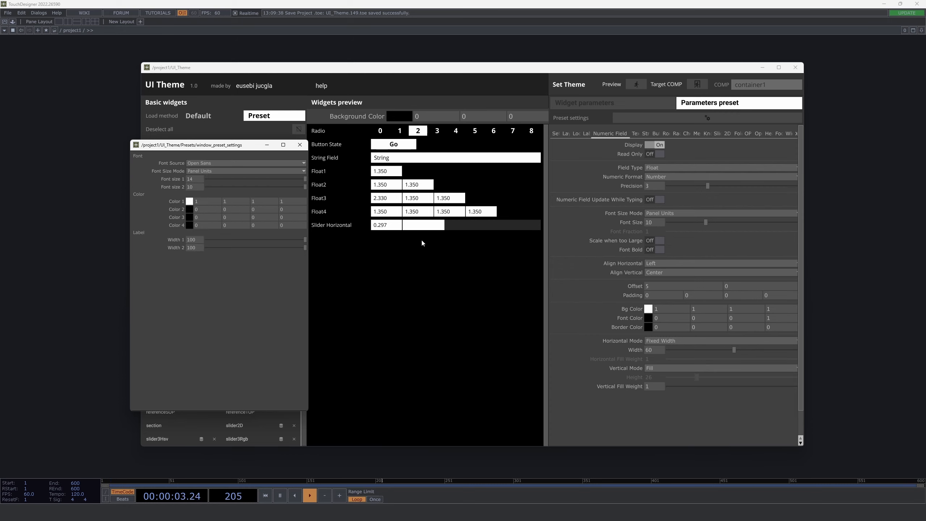
right_click(634, 308)
left_click(646, 302)
left_click(670, 310)
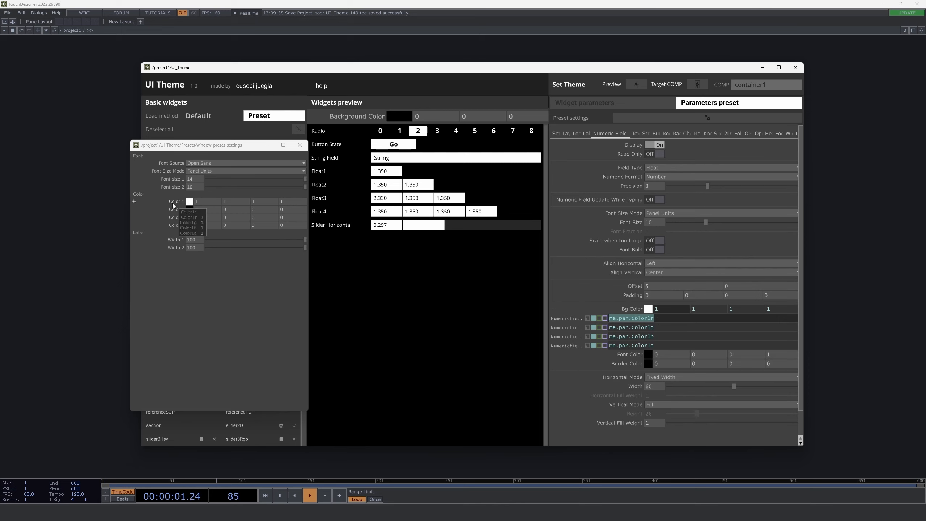
left_click(631, 308)
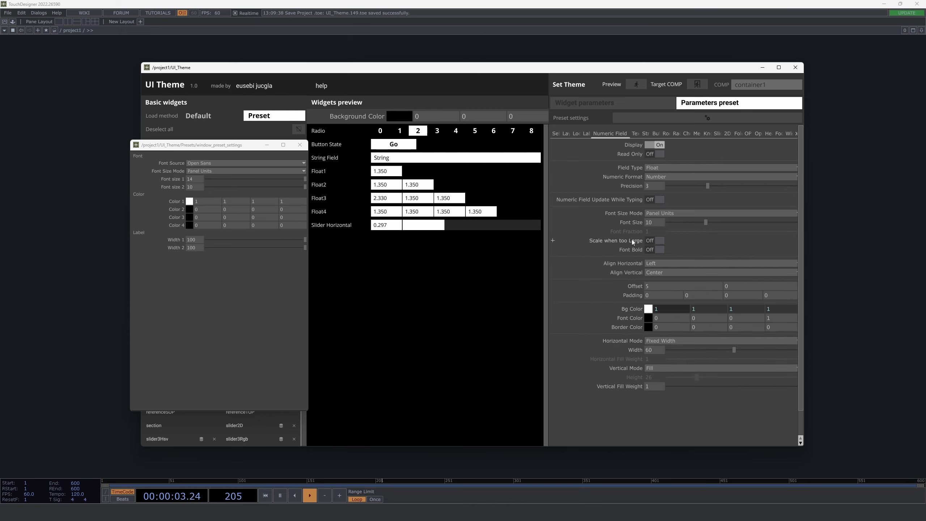
Paste the Color 1 reference into the Label's Font Color and the String Field's Field Bg Color.
left_click(586, 133)
right_click(629, 268)
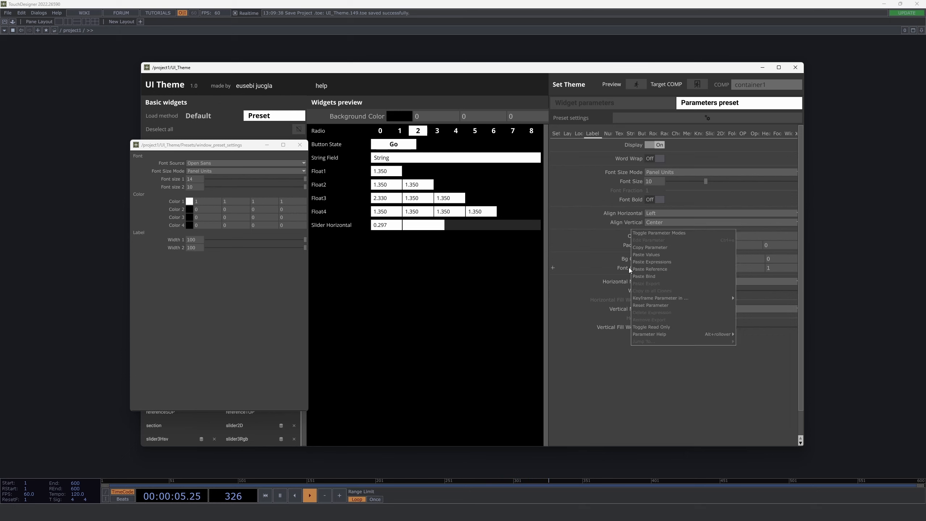
left_click(642, 269)
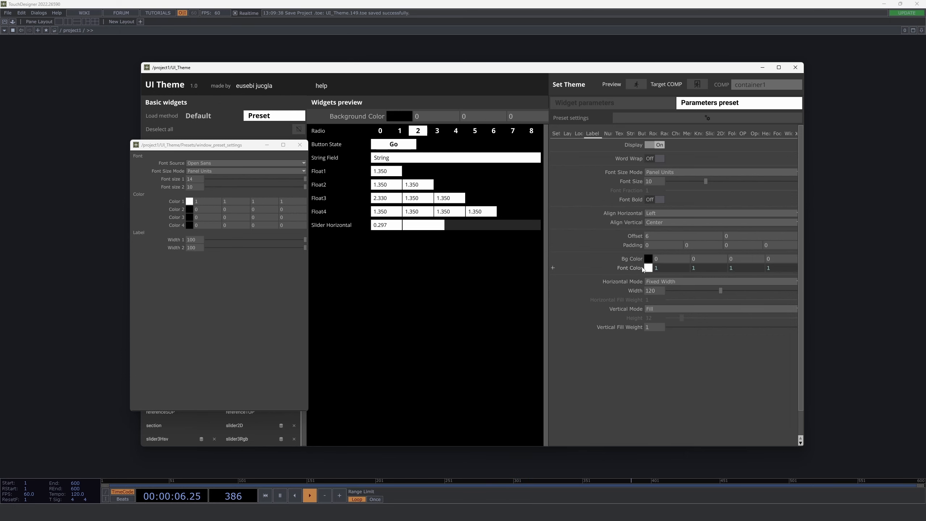
left_click(634, 133)
right_click(629, 317)
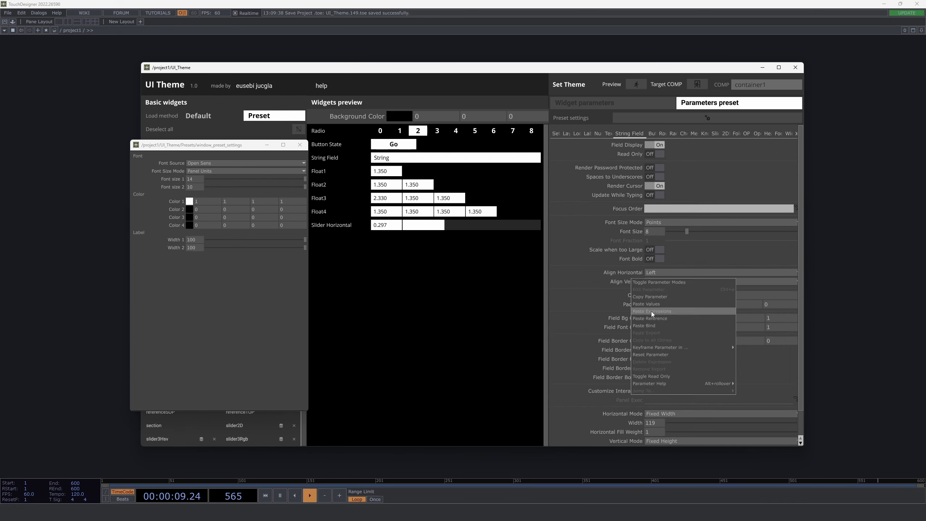
left_click(651, 313)
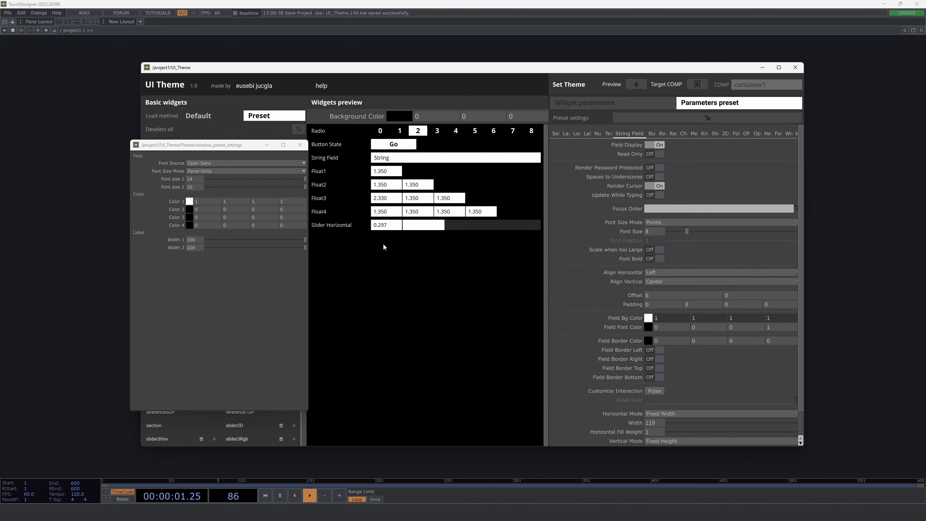
Paste the Color 1 reference into the Slider's Knob Color, Label Font Color and Indicator Color.
left_click(714, 134)
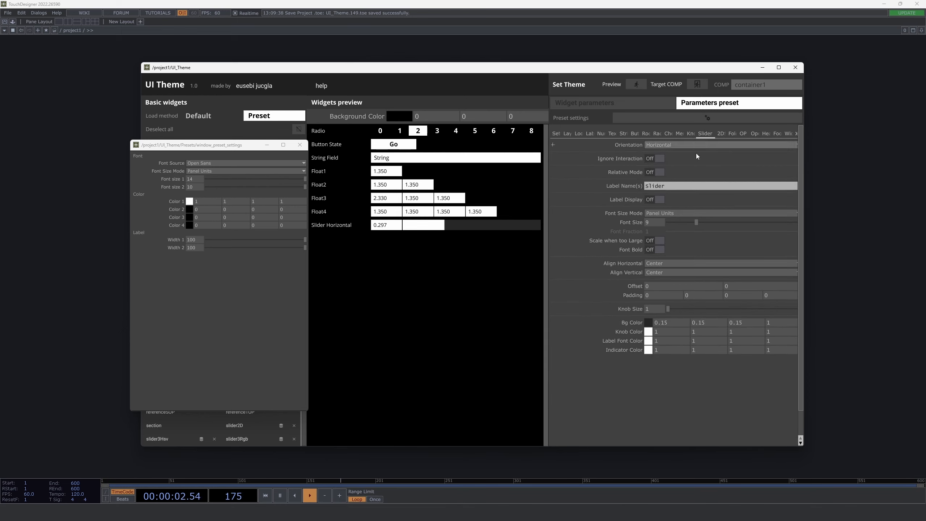
right_click(629, 331)
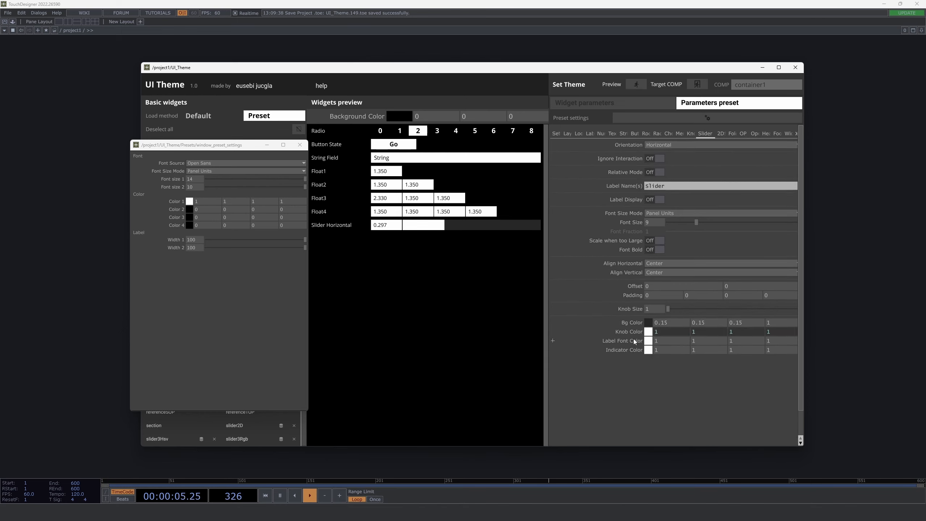
right_click(634, 340)
right_click(622, 349)
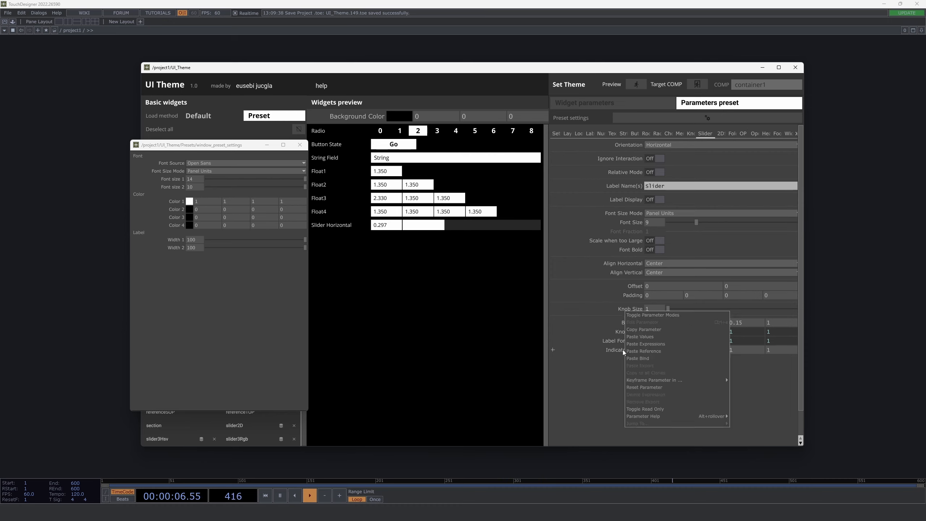
left_click(641, 350)
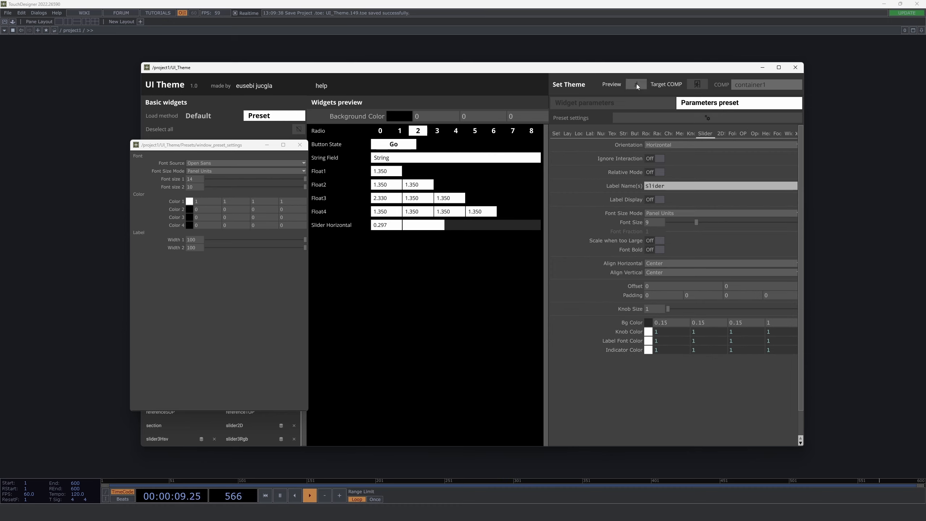
Set Color 1 to light green (0.498039, 1, 0.588235) and apply the preset to the widgets preview.
left_click(190, 201)
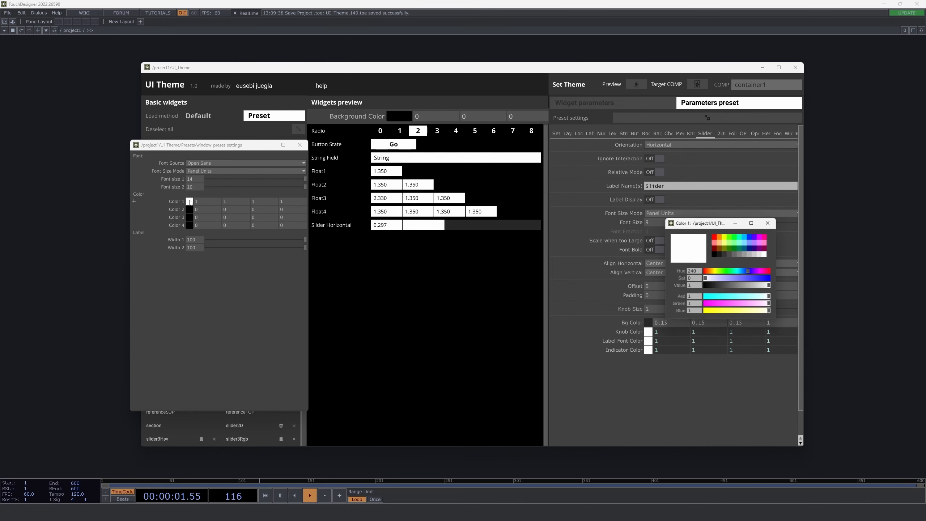
left_click(735, 244)
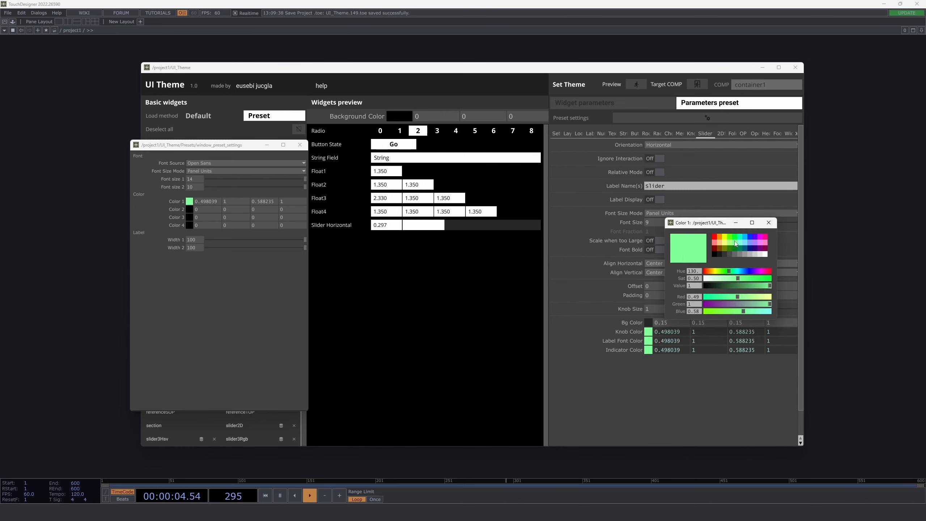
left_click(767, 223)
left_click(636, 85)
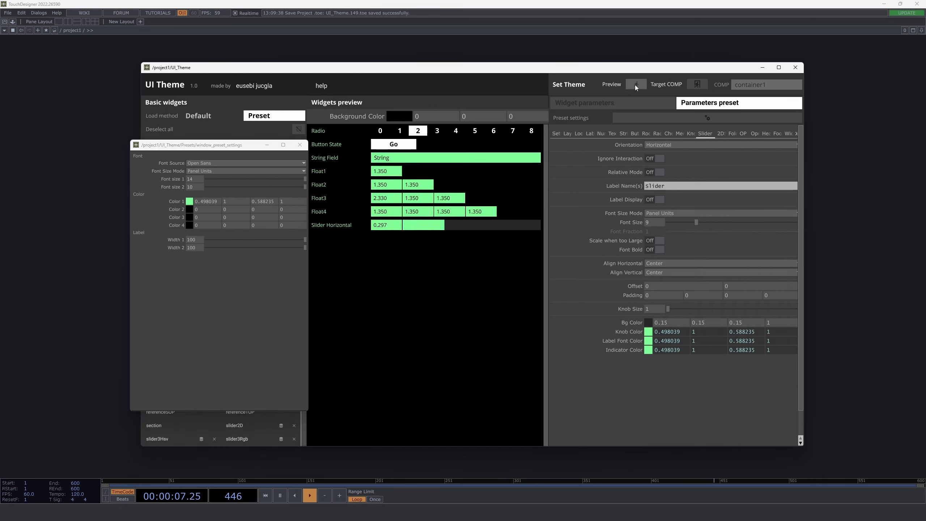
Check the Numeric Field, Label and String Field color links, and paste the Color 1 reference into the Button's Off Face Color.
left_click(601, 132)
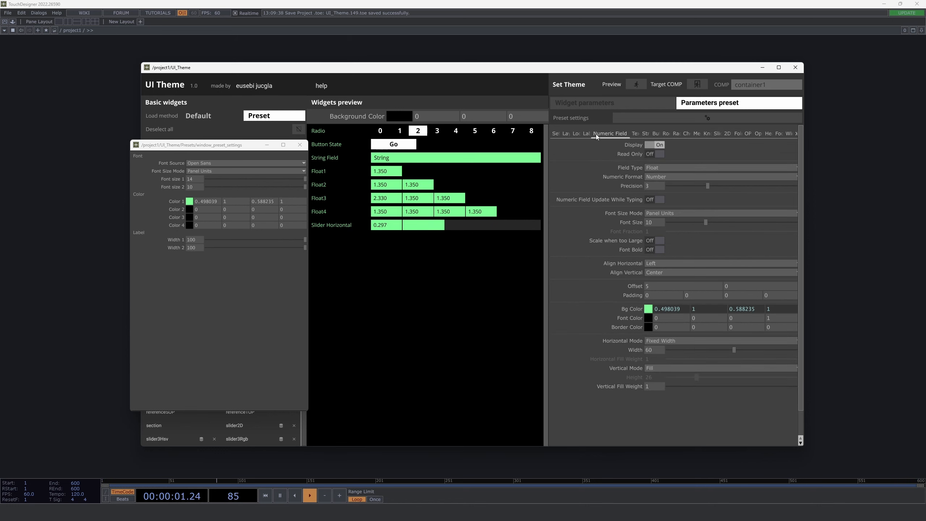
left_click(590, 134)
left_click(631, 133)
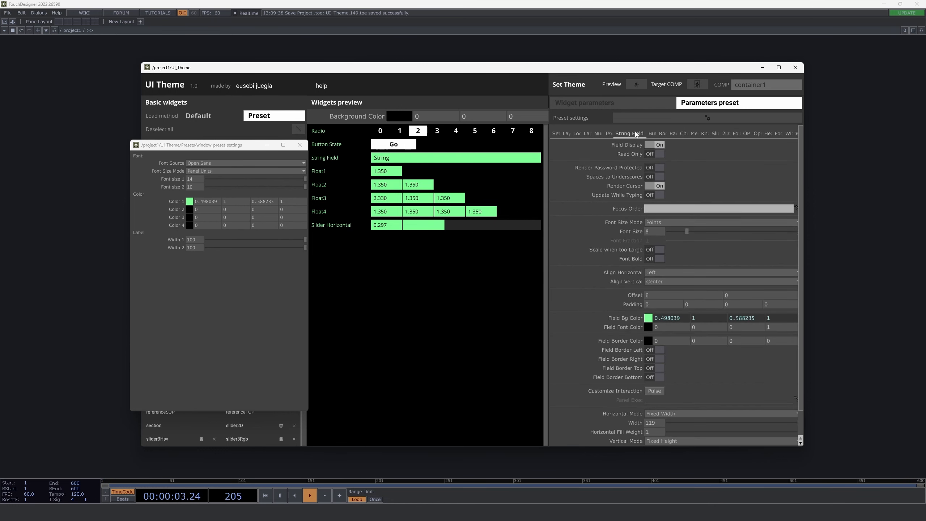
left_click(648, 135)
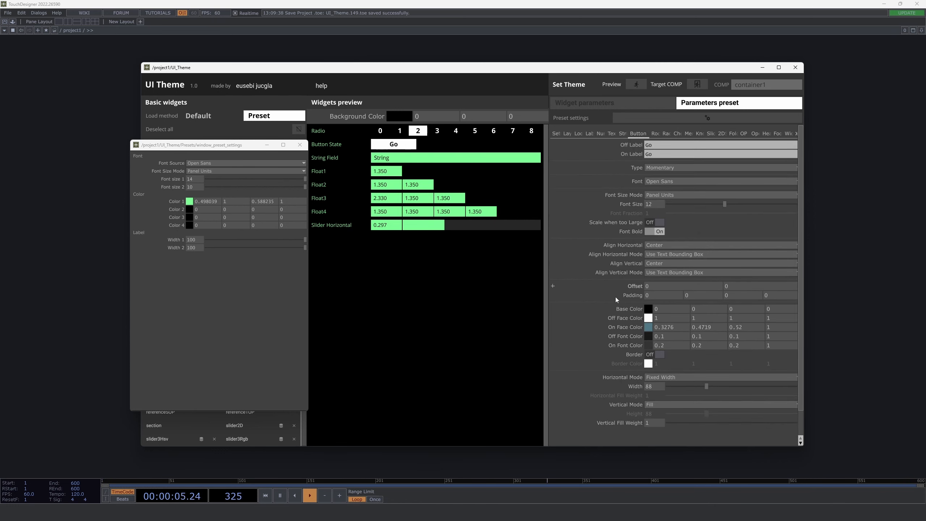
right_click(625, 319)
left_click(637, 320)
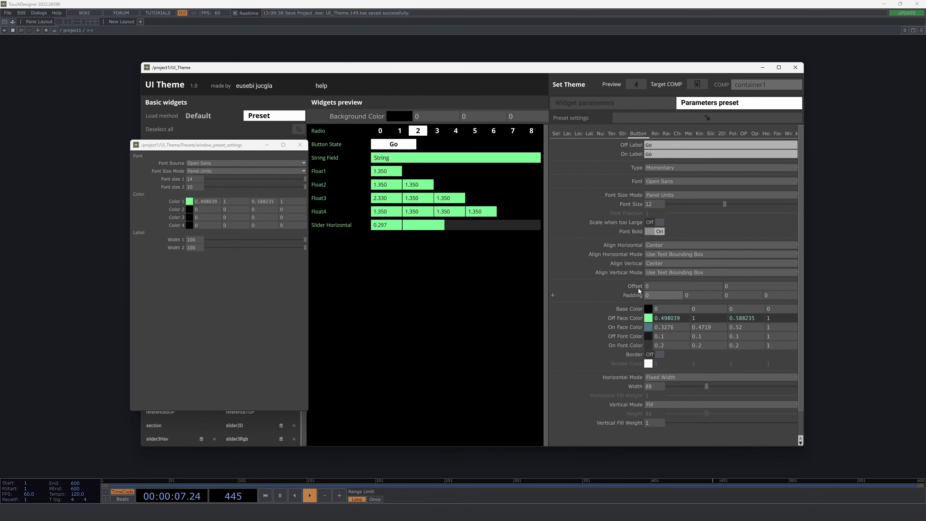
Paste the Color 1 reference into the Radio's On Face Color and Off Font Color, and refresh the widgets preview.
left_click(667, 134)
right_click(629, 323)
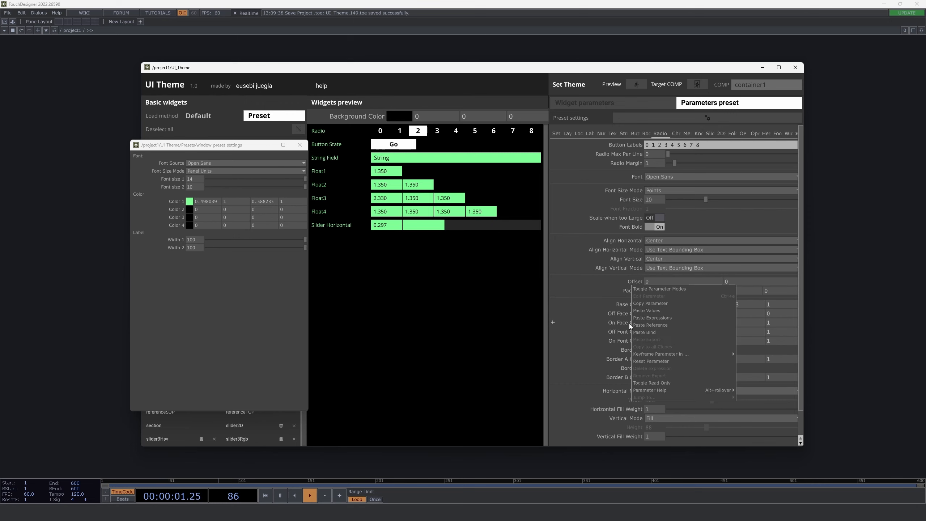
left_click(645, 326)
right_click(624, 332)
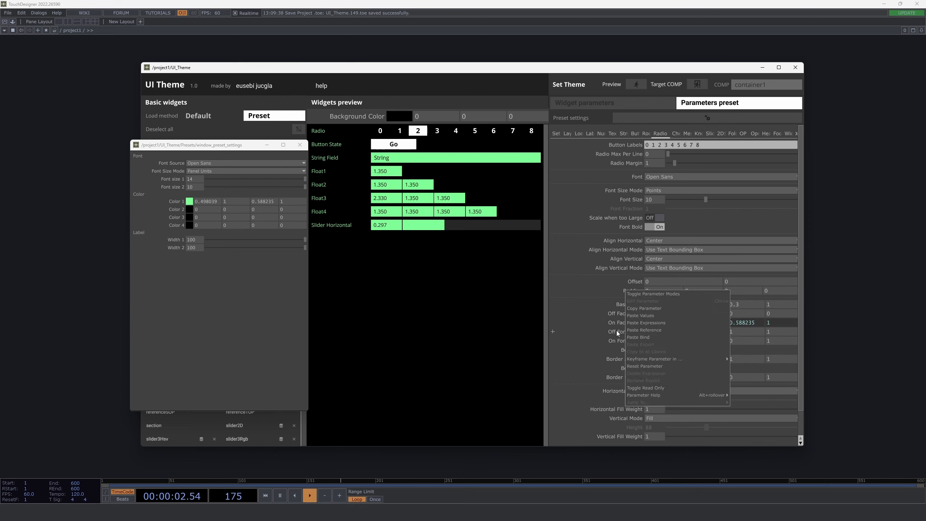
left_click(637, 330)
left_click(638, 84)
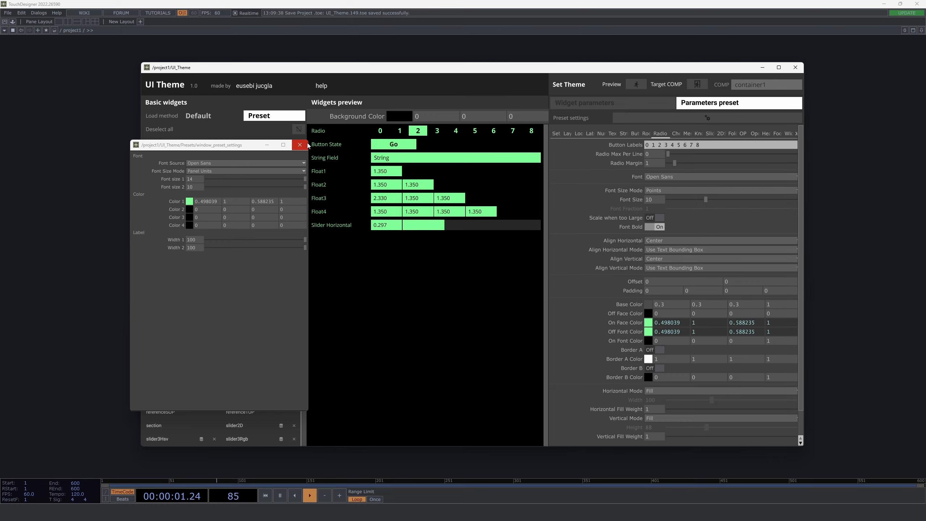
Close the preset settings, shrink and move the UI Theme window clear of container1, and apply the theme to container1.
left_click(306, 145)
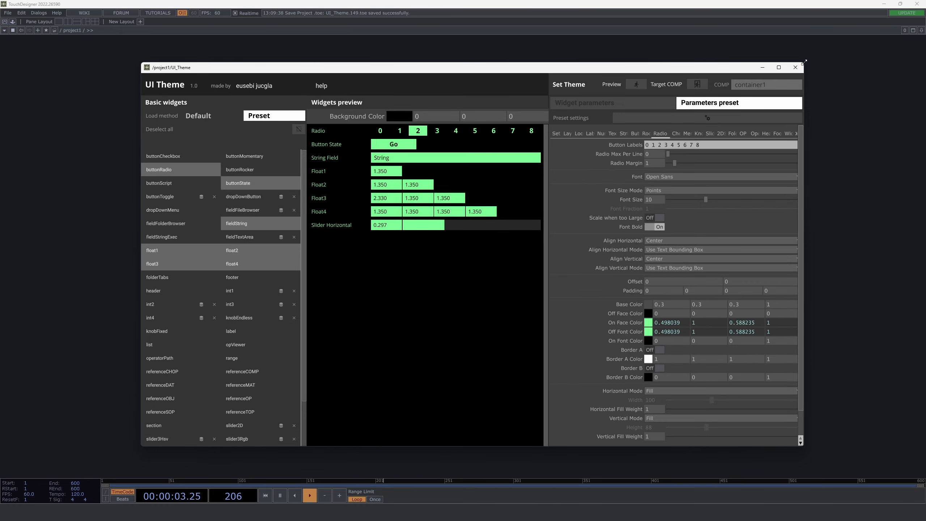
left_click_drag(804, 66, 629, 162)
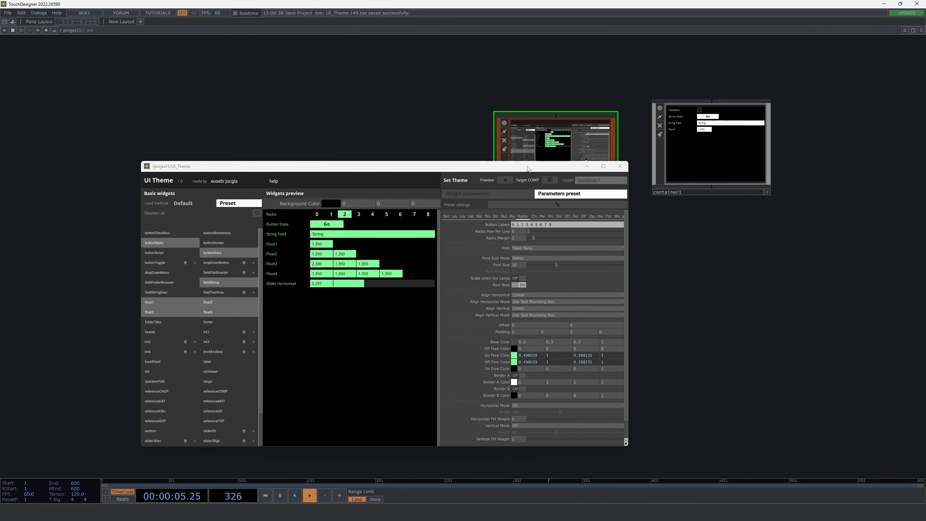
left_click_drag(556, 166, 544, 85)
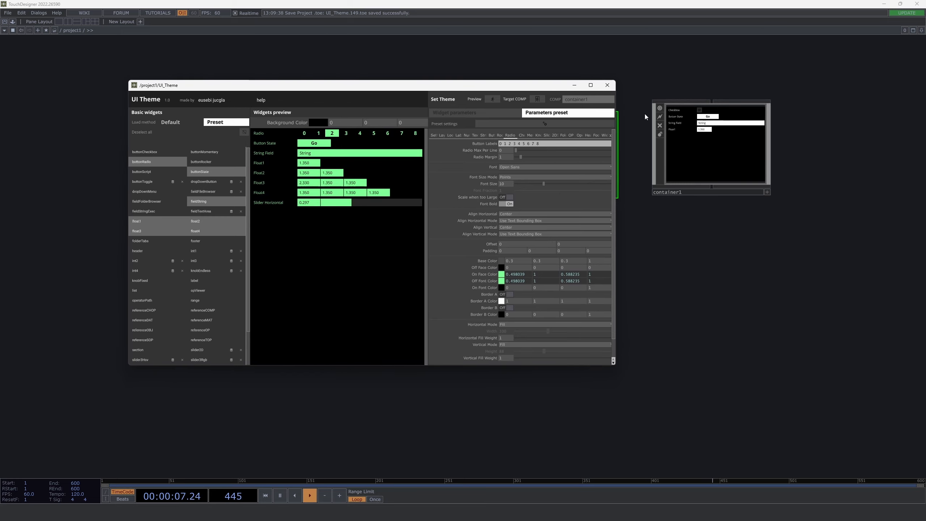
left_click(539, 98)
left_click(571, 111)
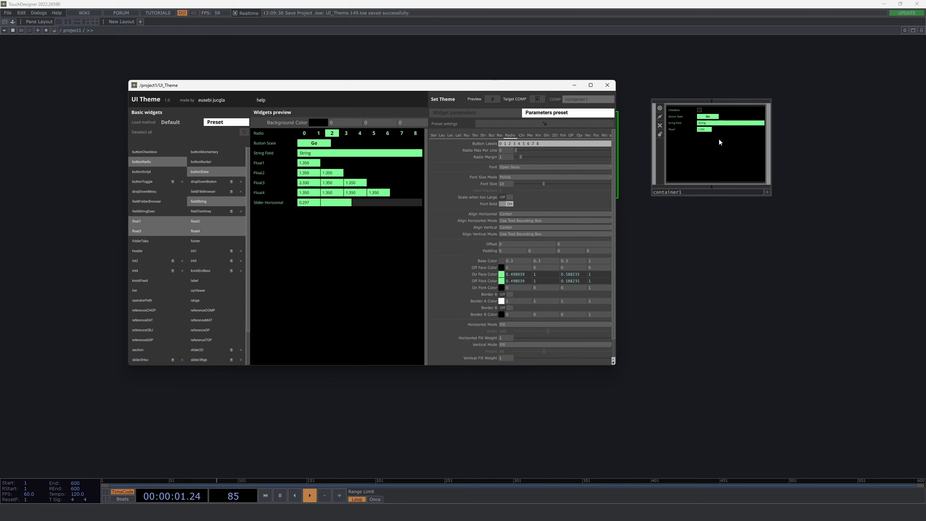
Go inside container1 and open the float1 widget's parameters to inspect its field colors.
left_click(719, 133)
key("i")
left_click_drag(671, 231, 806, 208)
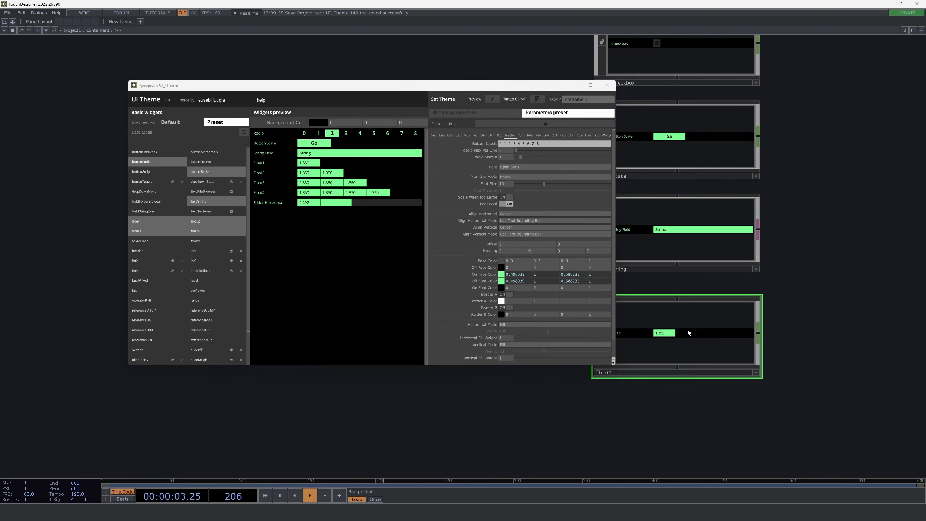
key("p")
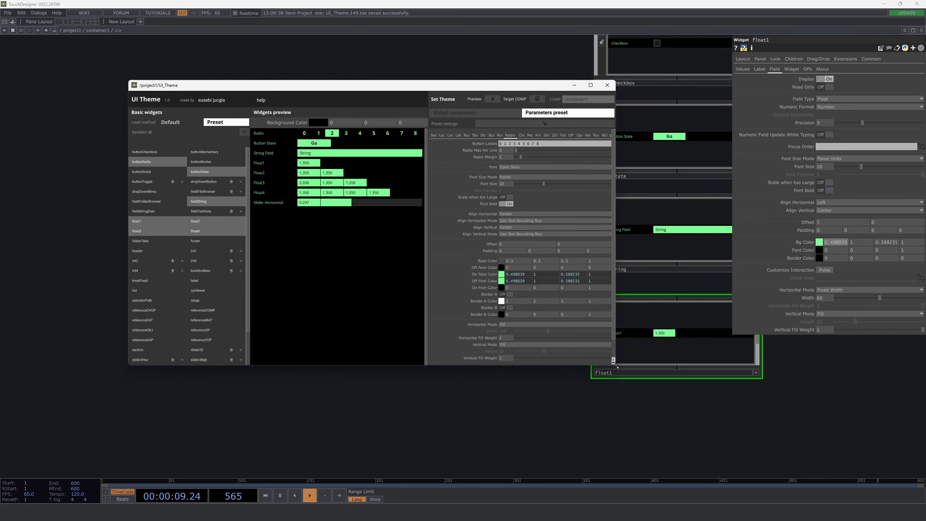
Enlarge the UI Theme window, examine the expressions behind the Radio's On Face Color, and move the window away from float1.
left_click_drag(614, 364, 686, 404)
left_click(583, 301)
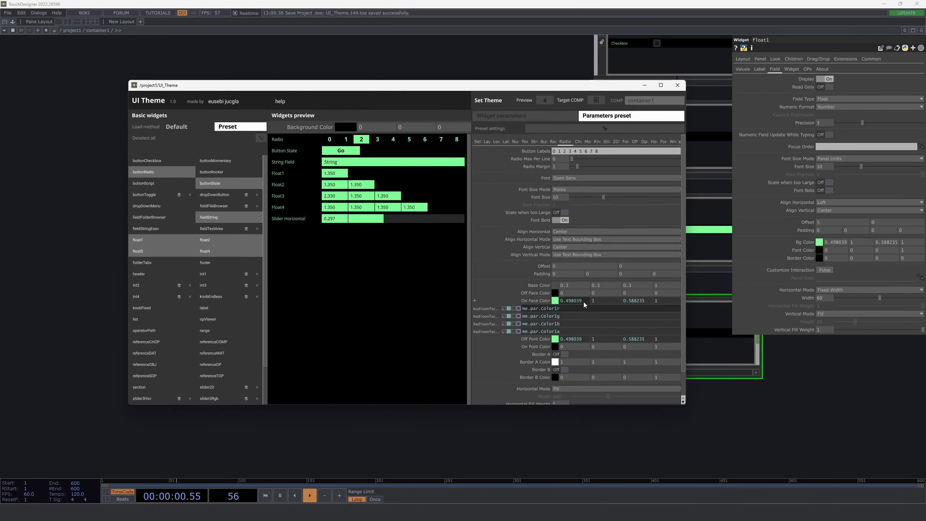
left_click(536, 302)
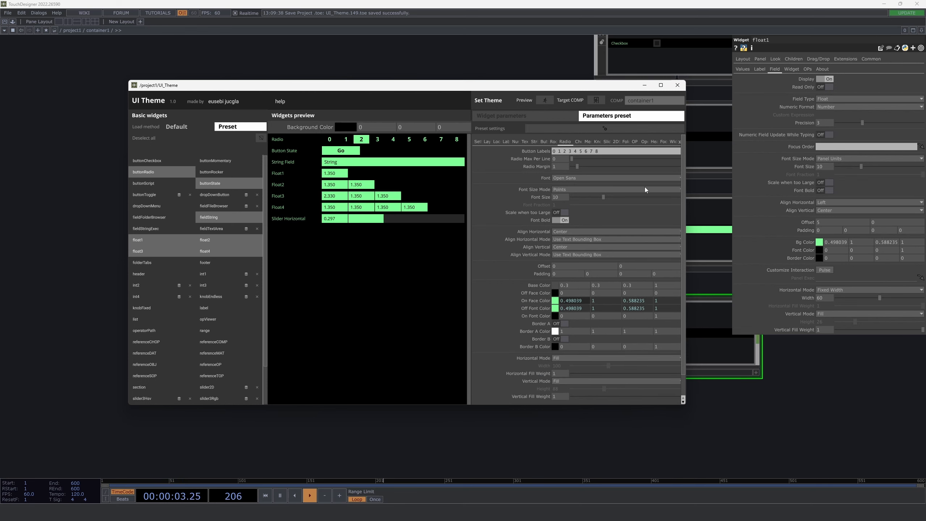
left_click_drag(602, 87, 554, 99)
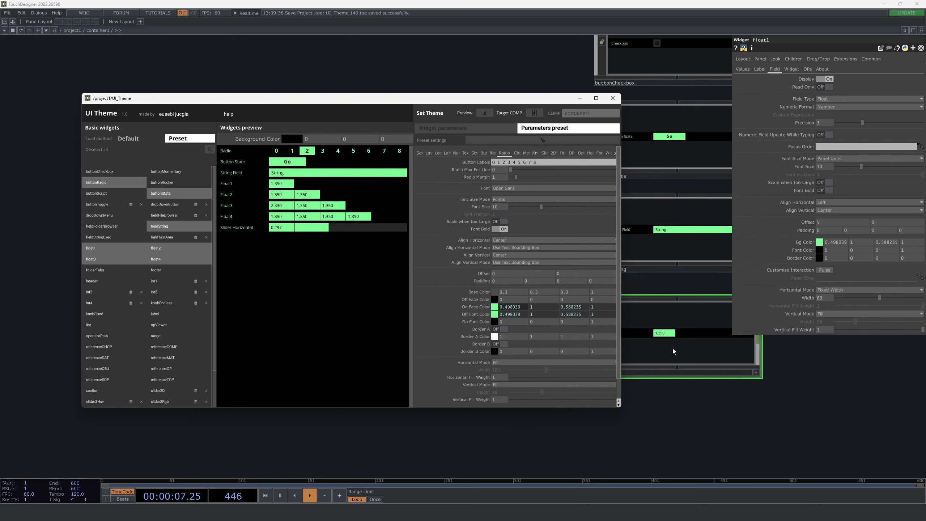
Inspect the parameters of the fieldString widget, then go back out of container1 to the project network.
left_click_drag(765, 406, 780, 415)
key("p")
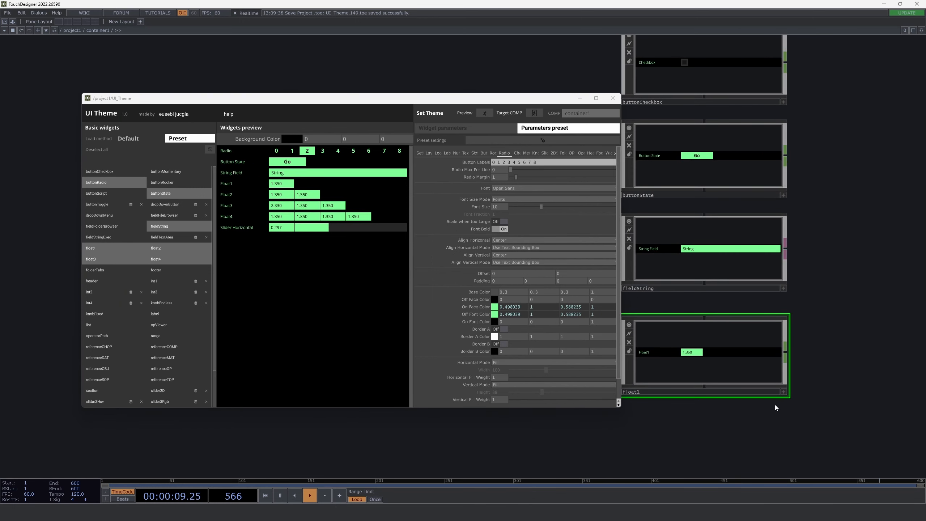
left_click(727, 268)
key("p")
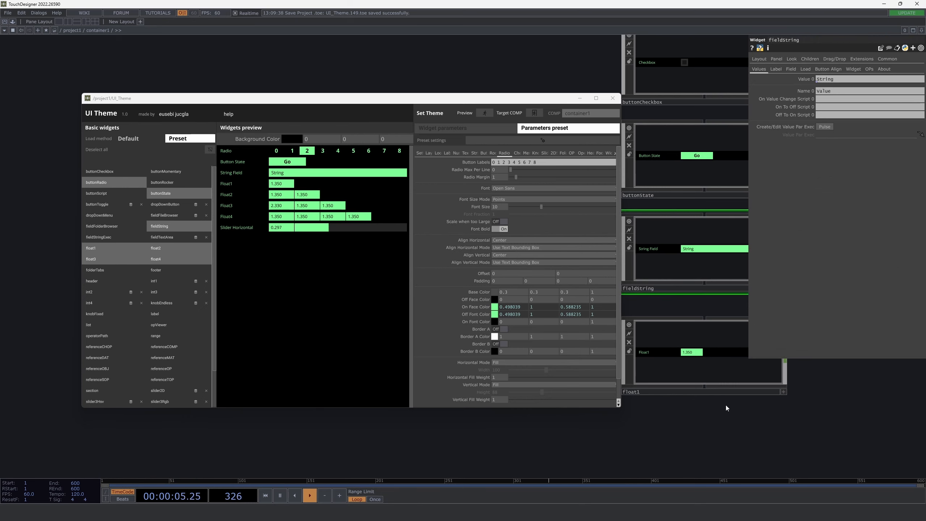
key("u")
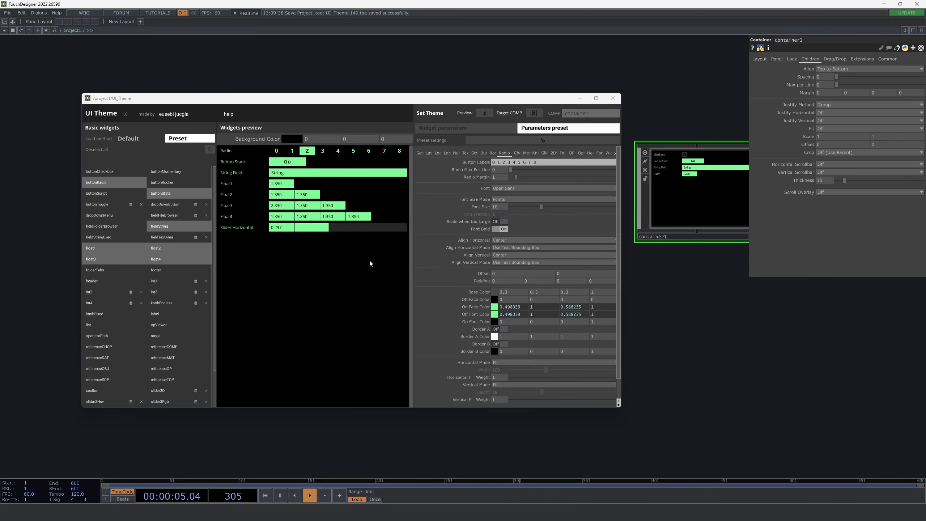
Enlarge and reposition the UI Theme window, and add the int1, int2 and int3 widgets to the preview.
left_click_drag(620, 411, 715, 461)
left_click_drag(589, 91, 582, 59)
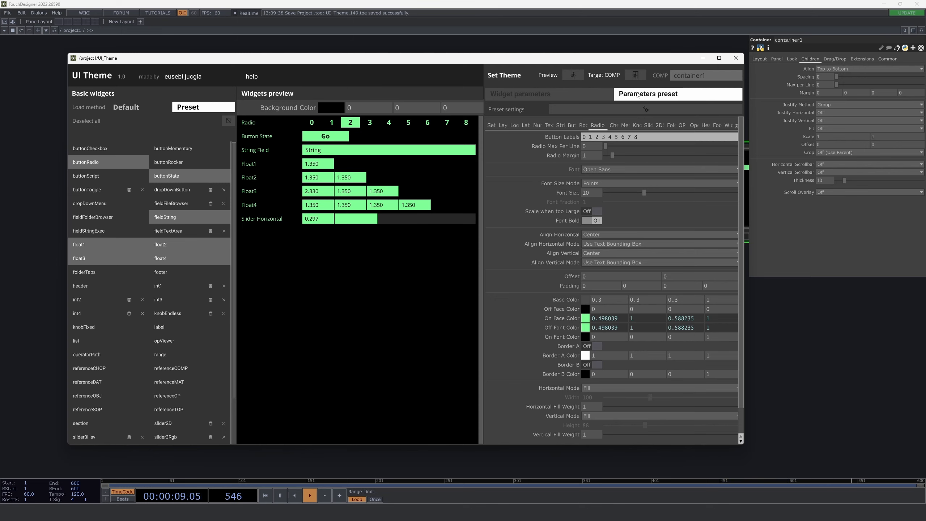
left_click(187, 287)
left_click(182, 298)
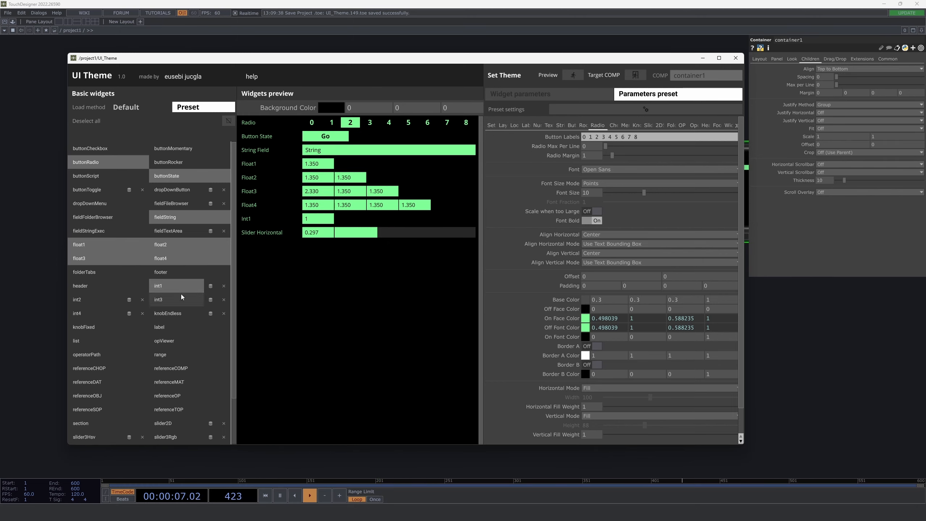
left_click(109, 300)
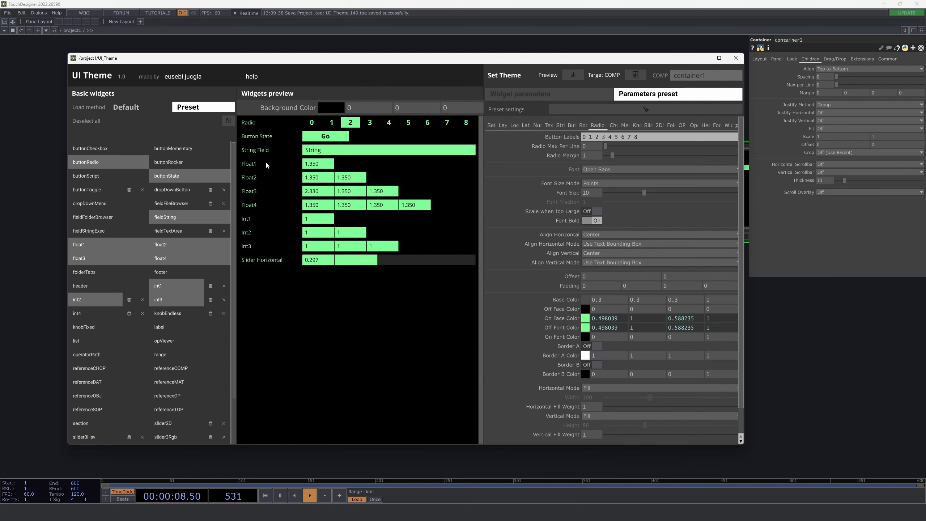
Check float1's Field Type in its widget parameters, and set int1's Field Type to Float.
left_click_drag(268, 166, 558, 183)
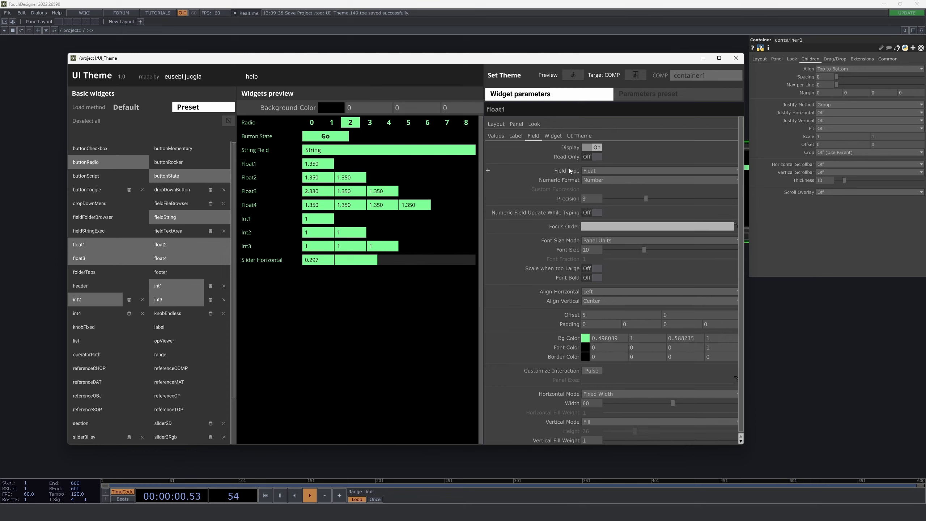
left_click(595, 170)
left_click_drag(251, 219, 578, 173)
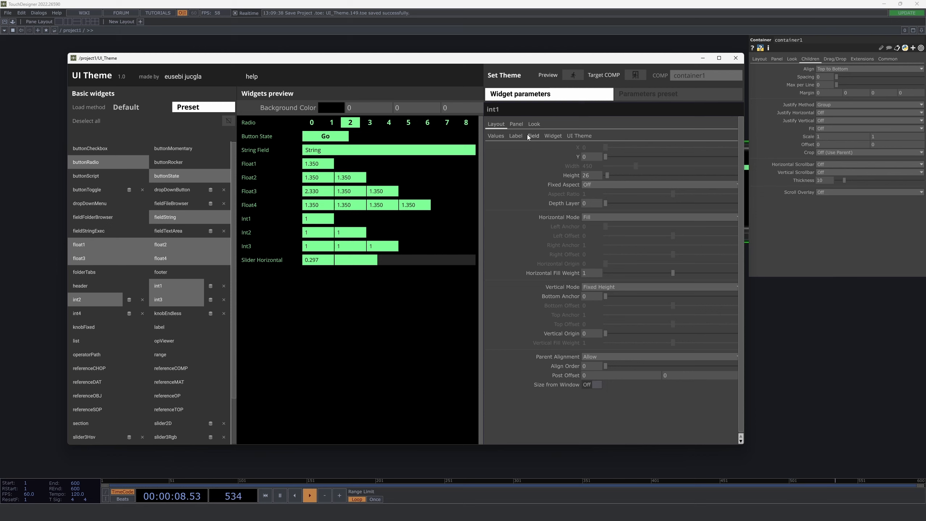
left_click(533, 135)
left_click(591, 171)
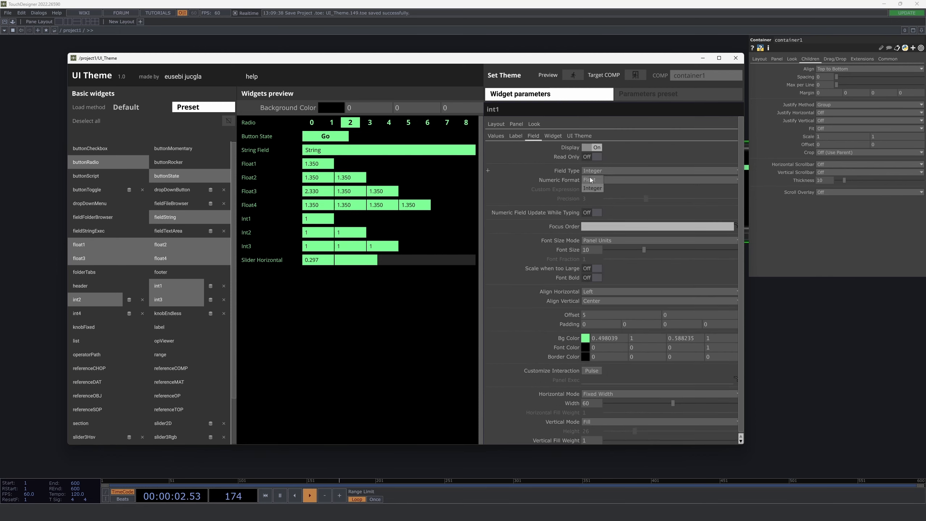
left_click(594, 179)
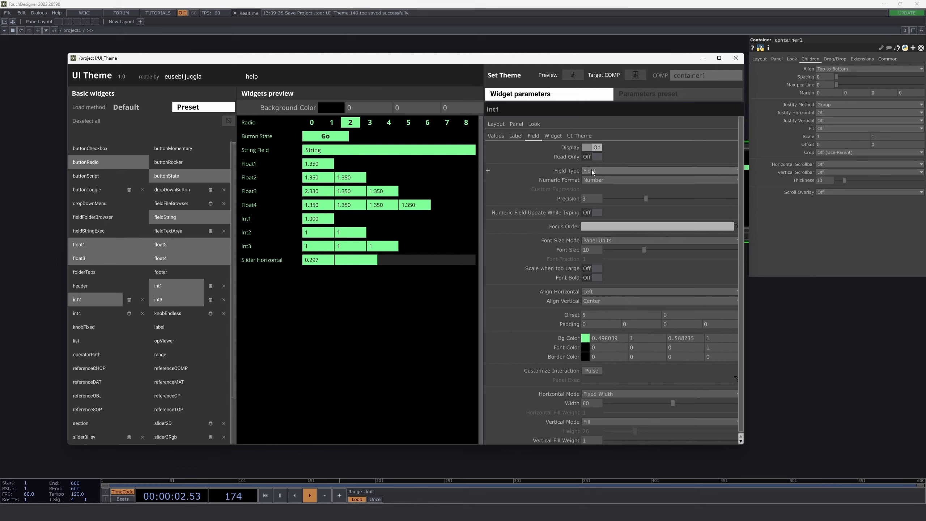
Check the Field Type options in the Numeric Field preset, and delete the parameters to ignore for int1.
left_click(638, 97)
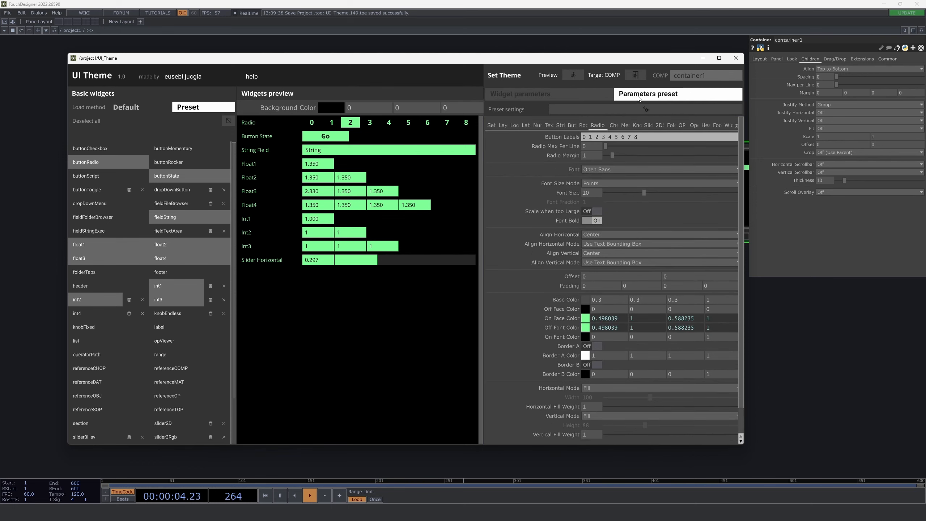
left_click(539, 125)
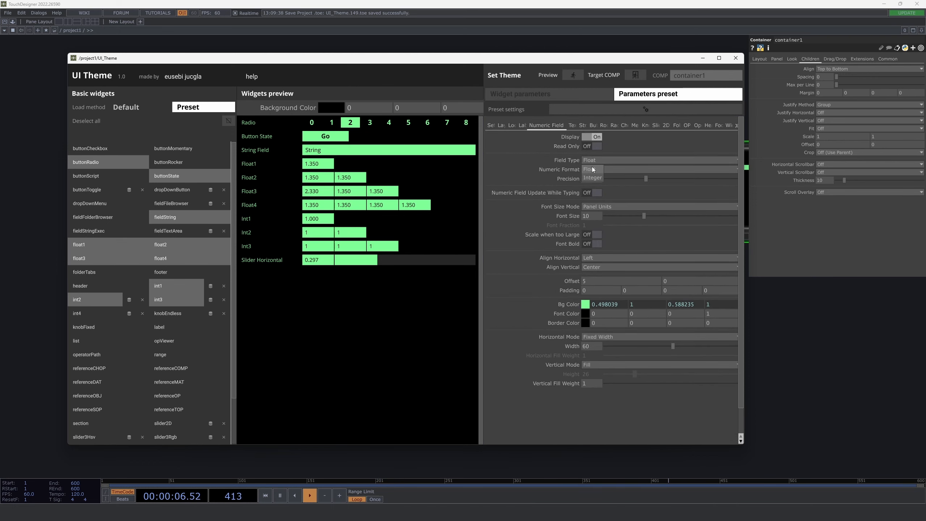
left_click(592, 169)
left_click(224, 286)
left_click(251, 297)
left_click(179, 286)
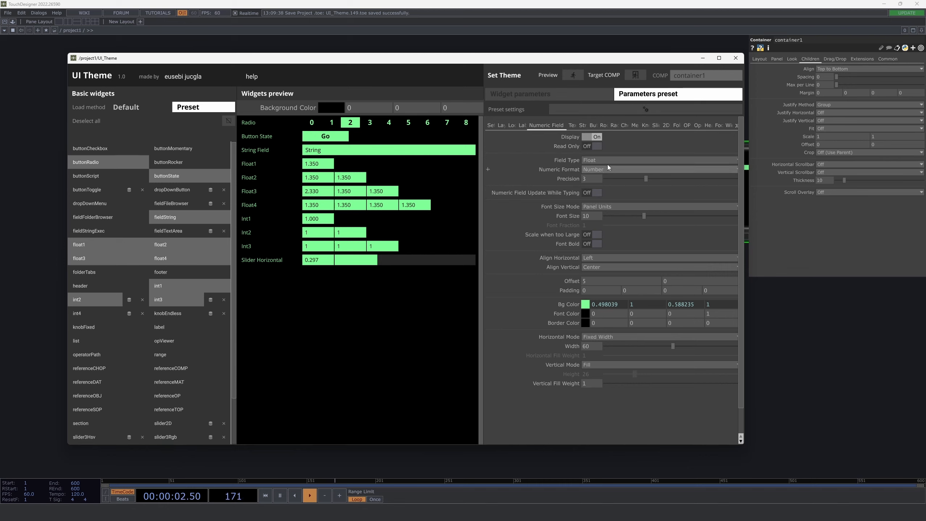
Set the Numeric Field preset's Precision to 1, refresh the widgets preview, and check the Int1 field's value.
middle_click_drag(594, 176, 593, 162)
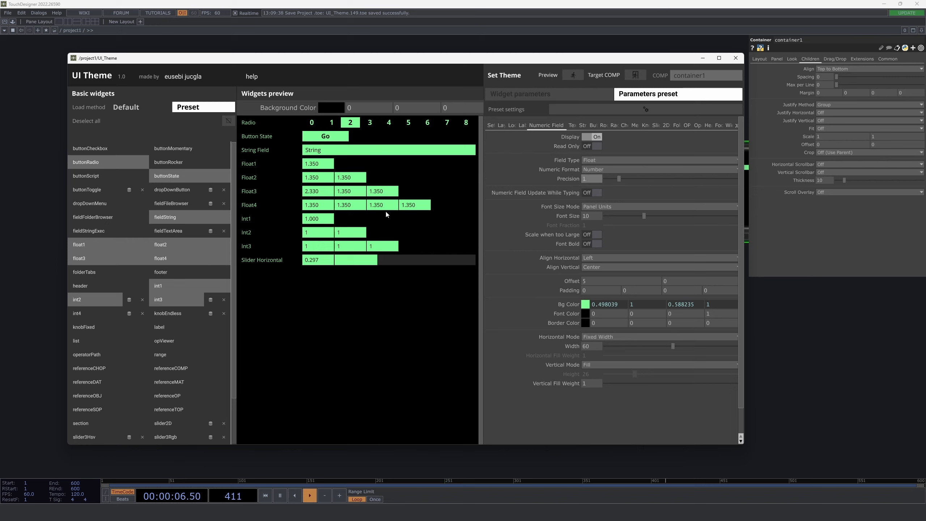
left_click(573, 74)
left_click(310, 220)
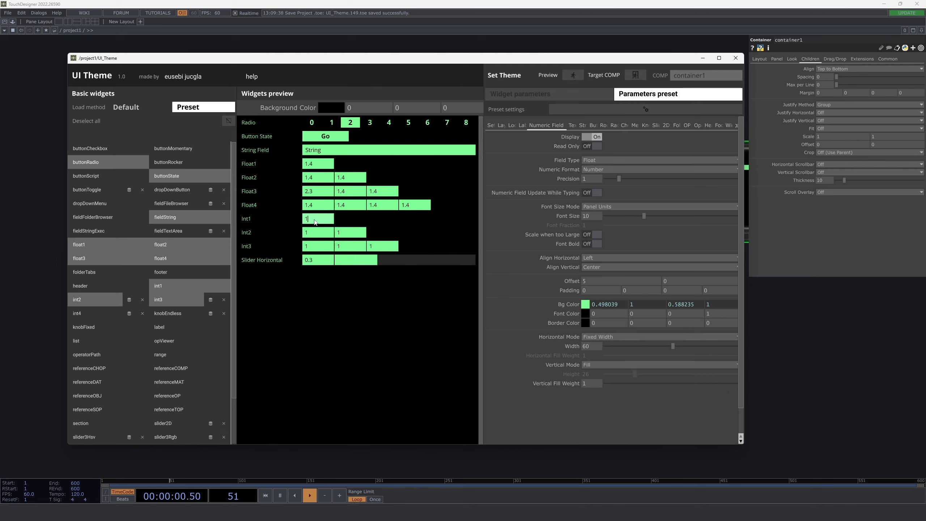
left_click(373, 292)
Compare the Ignore parameters settings of int1 and int2, and check int2's field settings.
left_click_drag(262, 218, 555, 247)
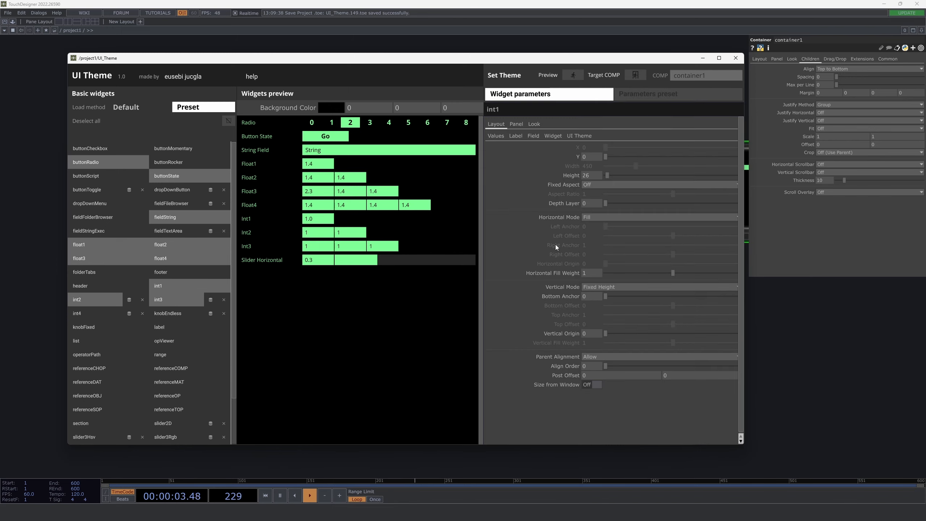
left_click(579, 135)
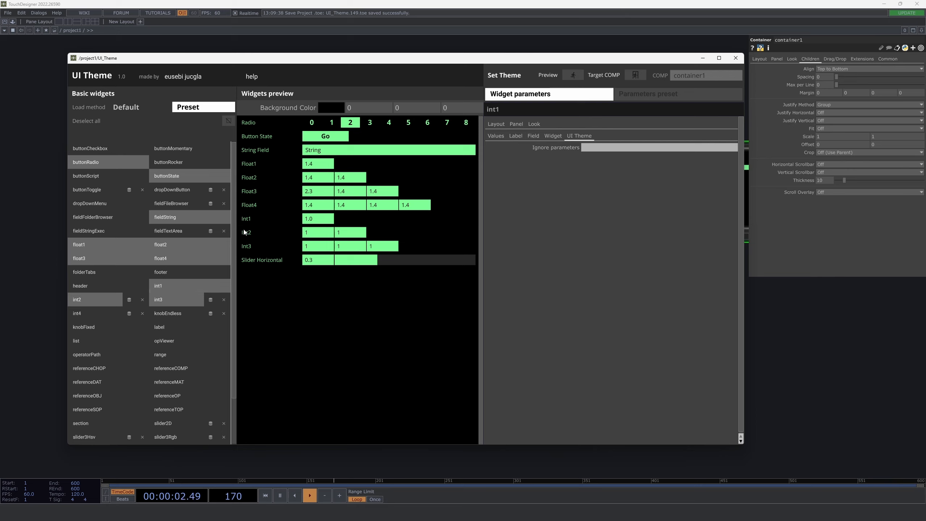
left_click_drag(257, 232, 499, 229)
left_click(610, 136)
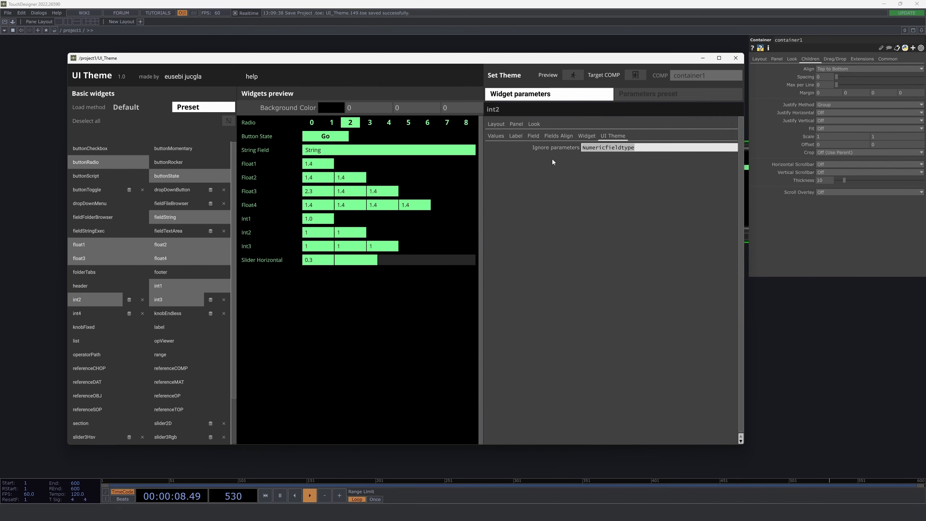
left_click(538, 136)
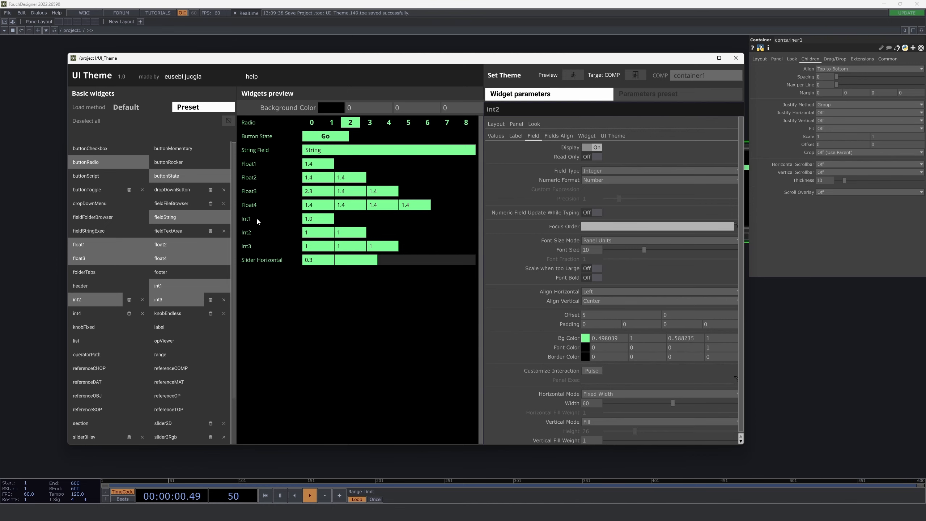
Set int1's Ignore parameters to Numericfieldtype and its Field Type to Integer.
left_click_drag(256, 218, 555, 239)
left_click(580, 136)
left_click(586, 147)
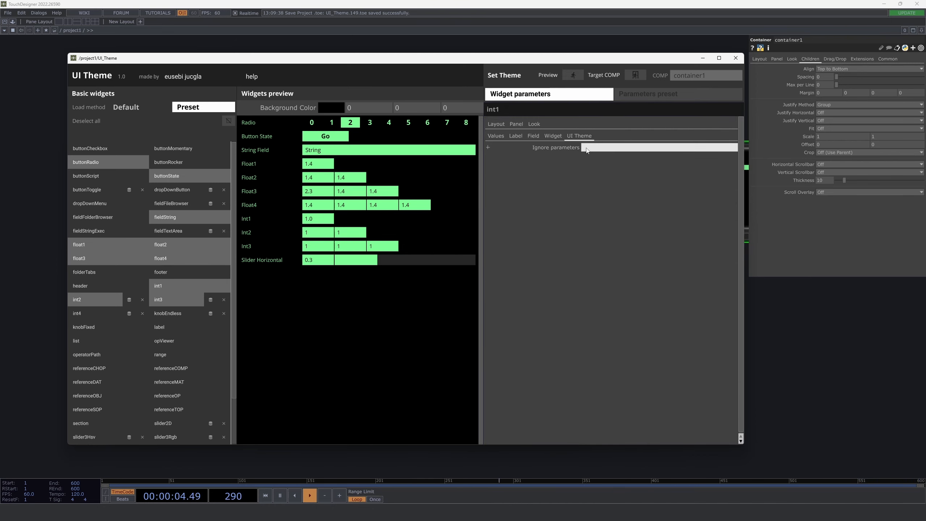
type("Numericfieldtype")
key("Return")
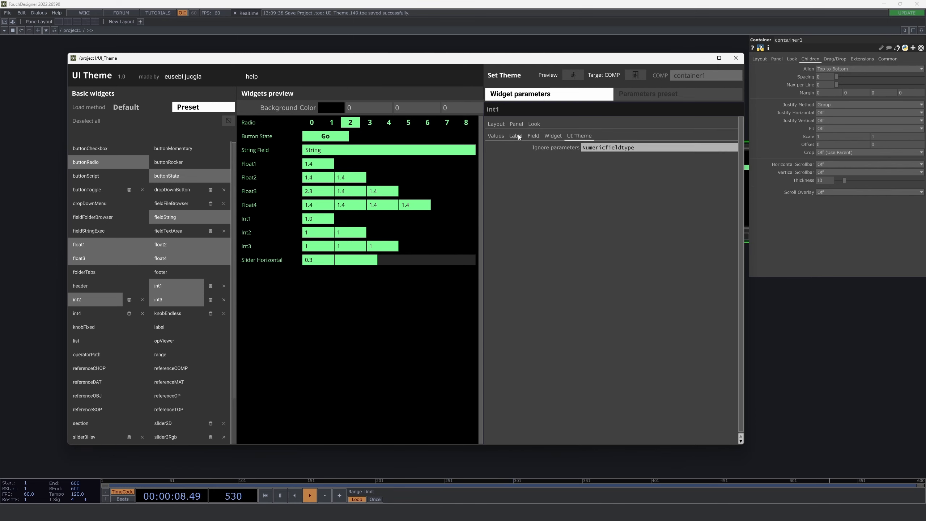
left_click(533, 136)
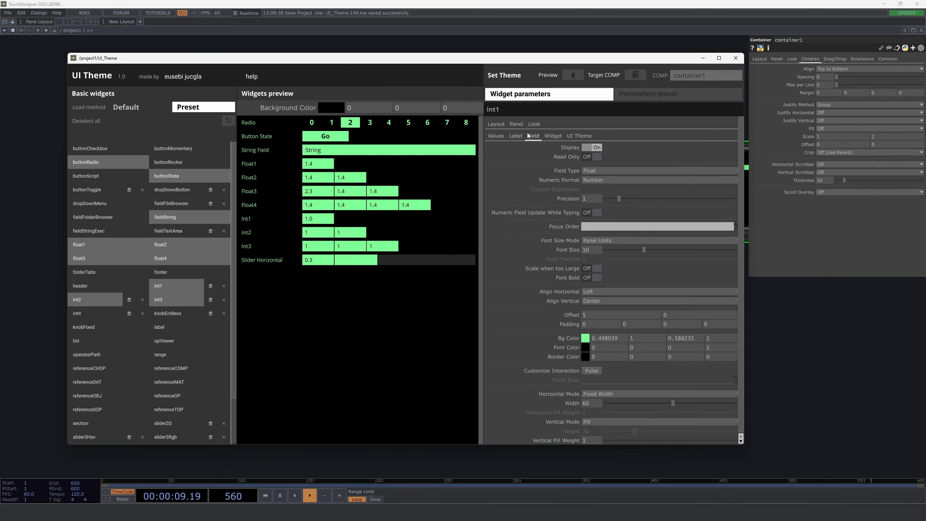
left_click(614, 170)
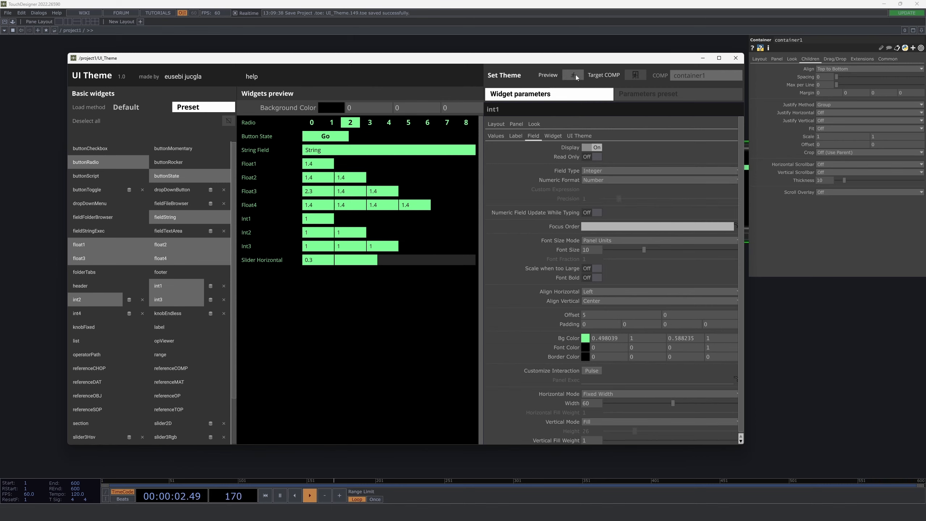
Set the Numeric Field preset's Precision to 3 and refresh the widgets preview.
left_click(620, 96)
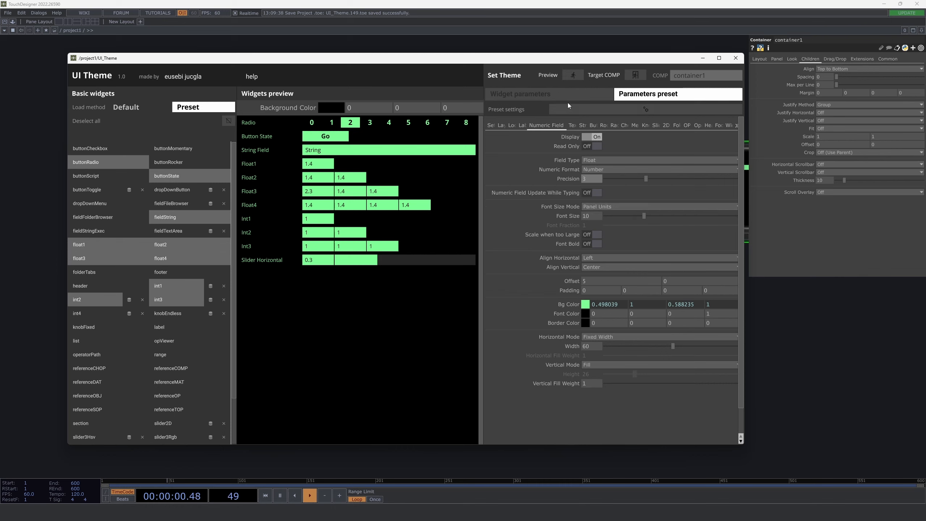
left_click(571, 75)
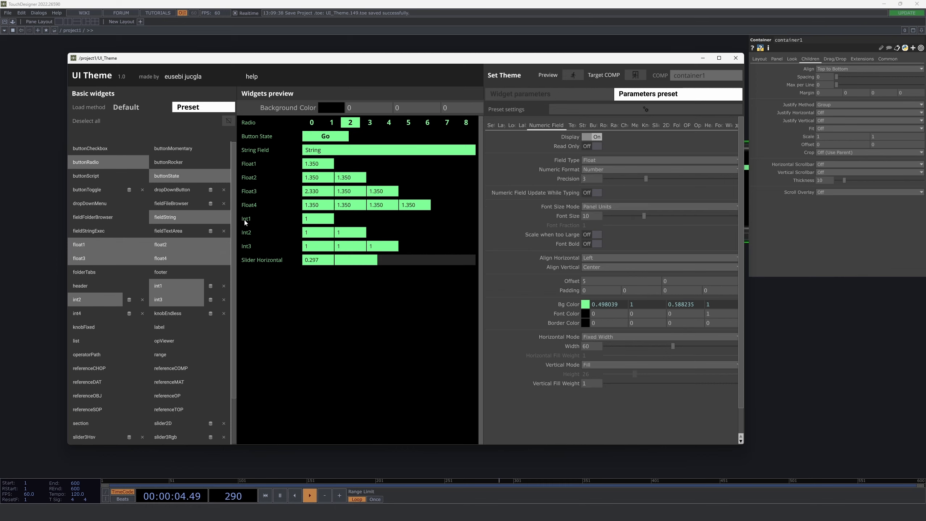
Add the fieldTextArea widget to the preview, and apply a Height of 40 from the Layout preset to the previewed widgets.
left_click(186, 230)
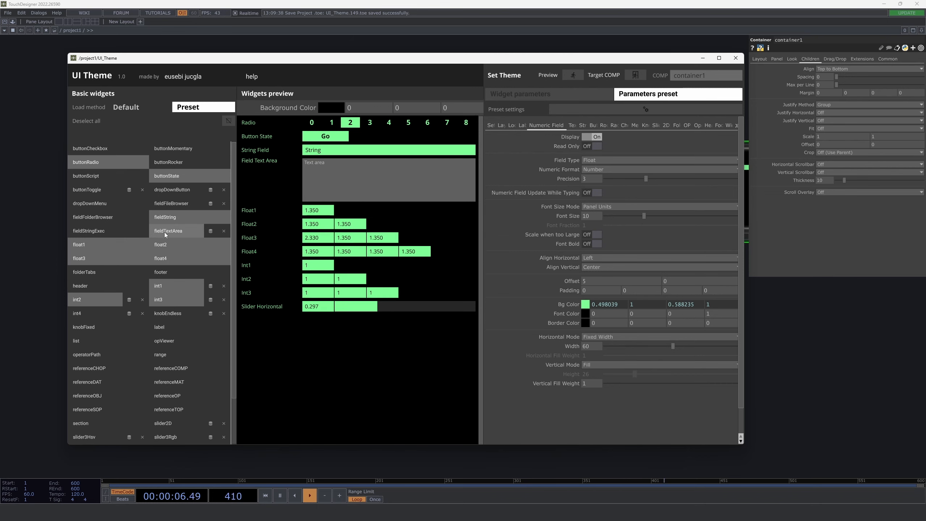
left_click(502, 125)
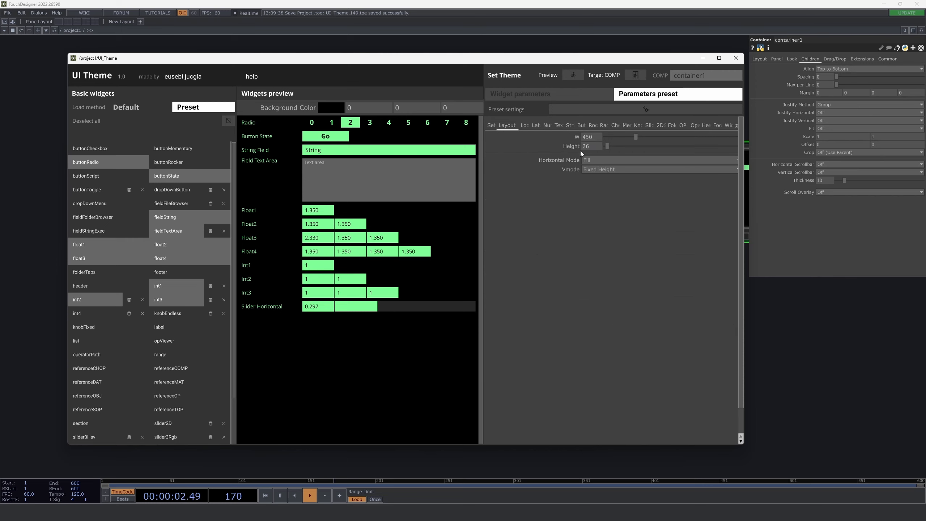
middle_click_drag(591, 147, 593, 135)
left_click(580, 75)
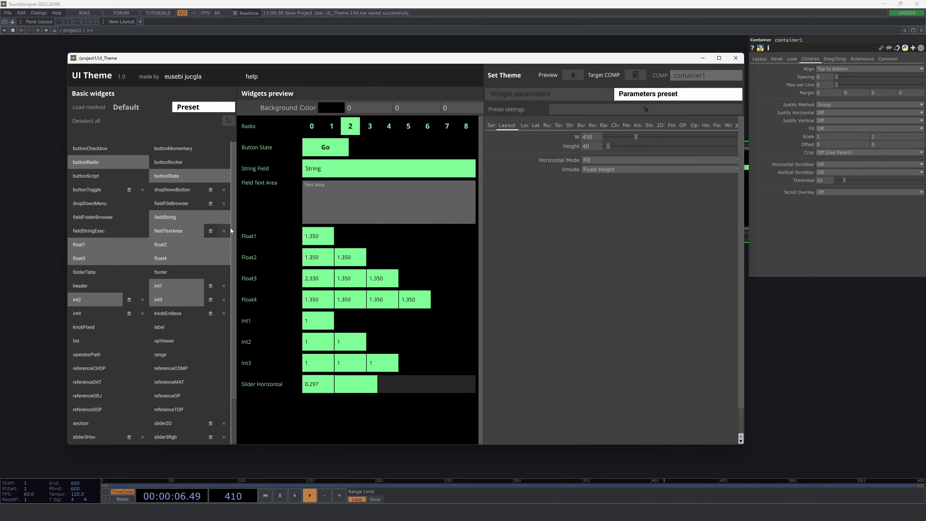
Delete the parameters to ignore for fieldTextArea and reload the widget in the preview.
left_click(189, 229)
left_click(203, 230)
left_click(223, 232)
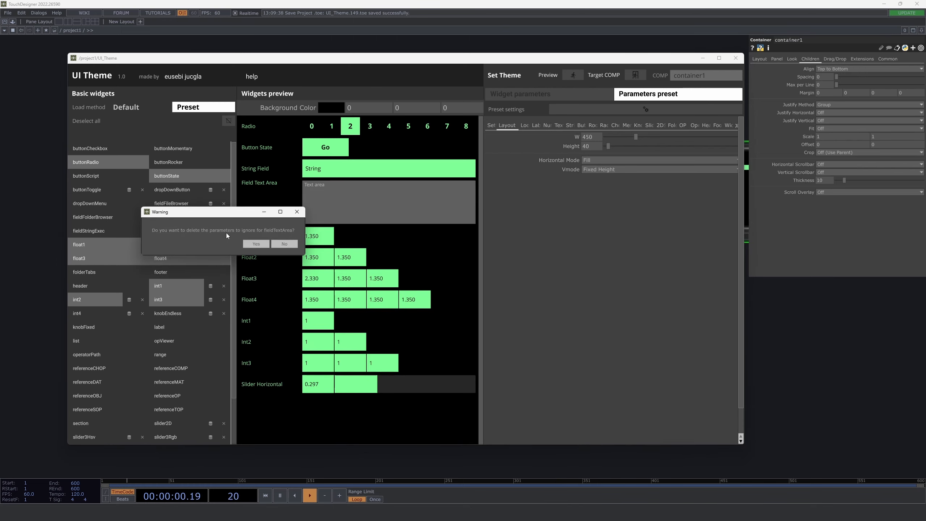
left_click(256, 244)
left_click(172, 230)
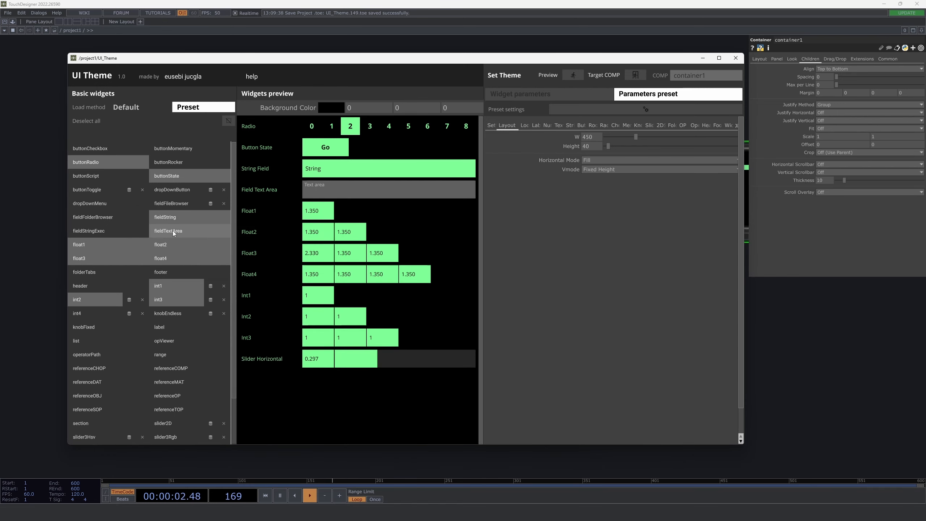
Look up the parameter name of fieldTextArea's Height and enter h in the widget's Ignore parameters.
left_click_drag(323, 186, 298, 188)
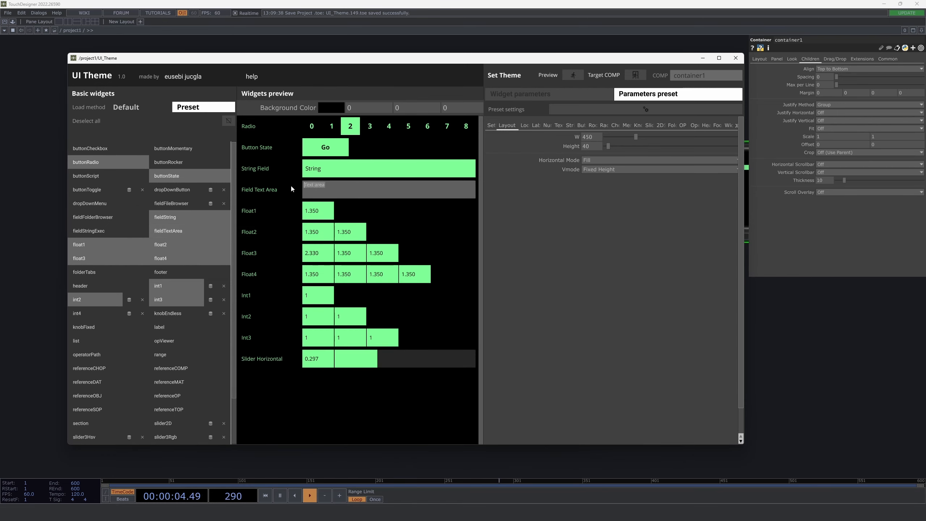
left_click(338, 187)
left_click_drag(285, 187, 292, 187)
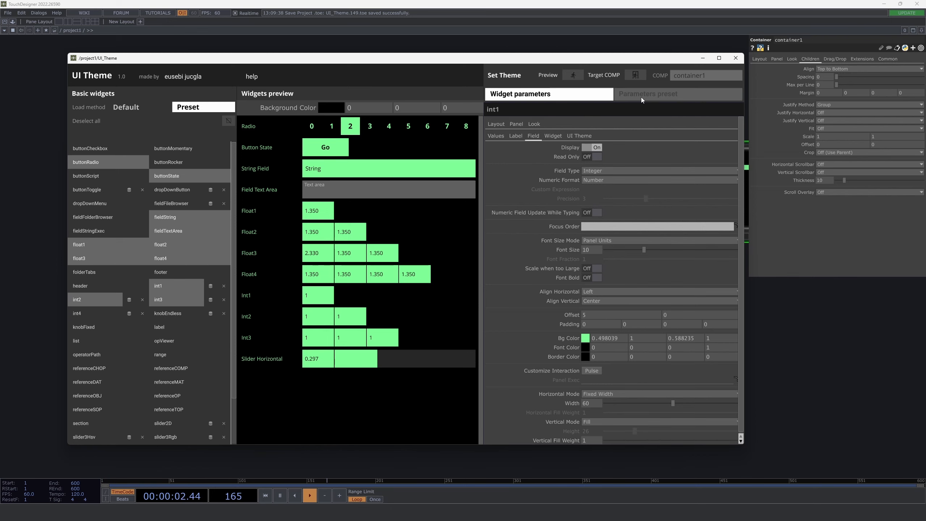
left_click_drag(273, 193, 602, 184)
left_click(590, 135)
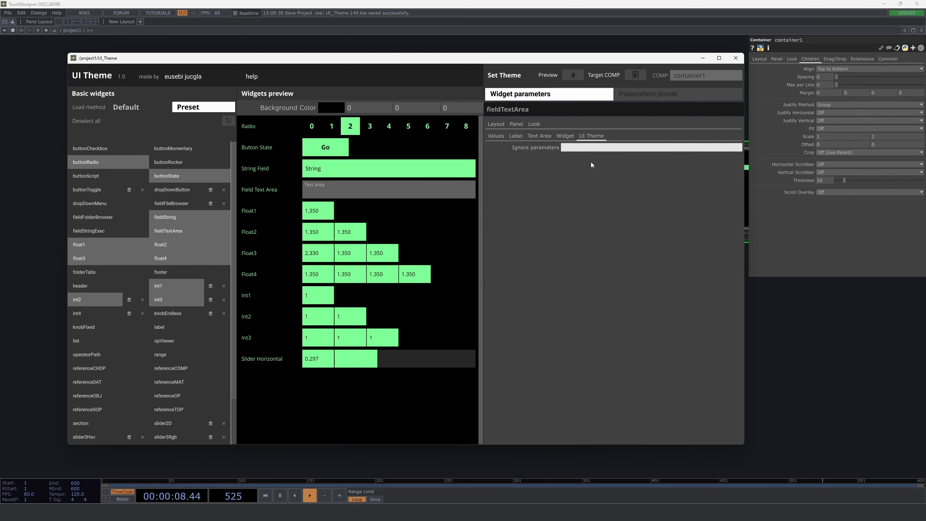
left_click(495, 124)
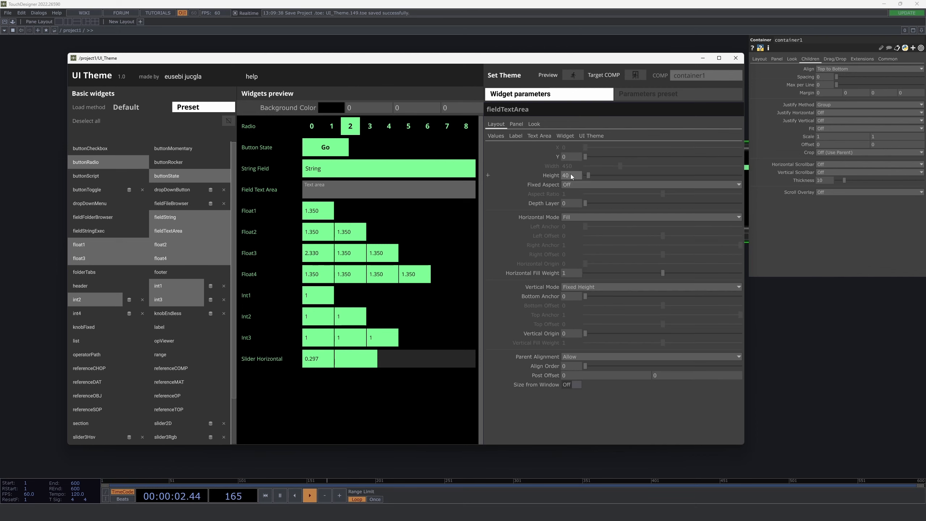
left_click(549, 177)
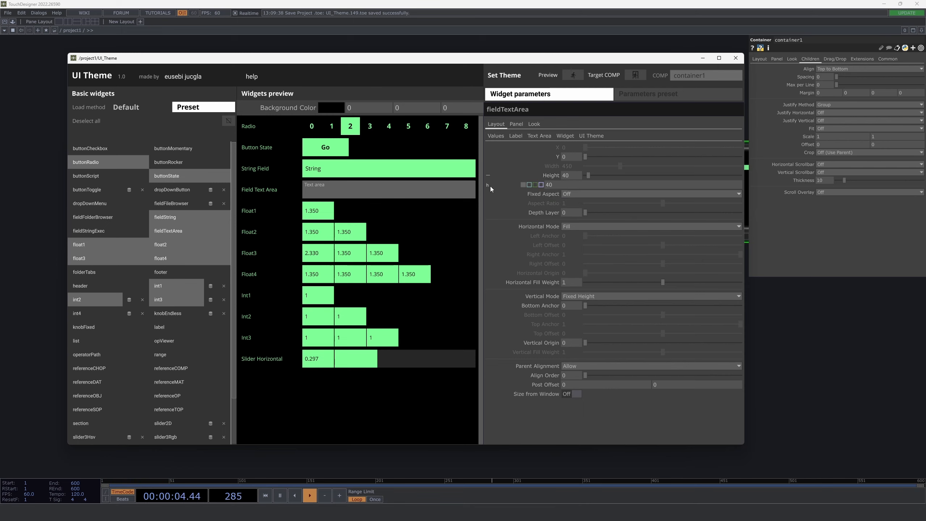
left_click(588, 134)
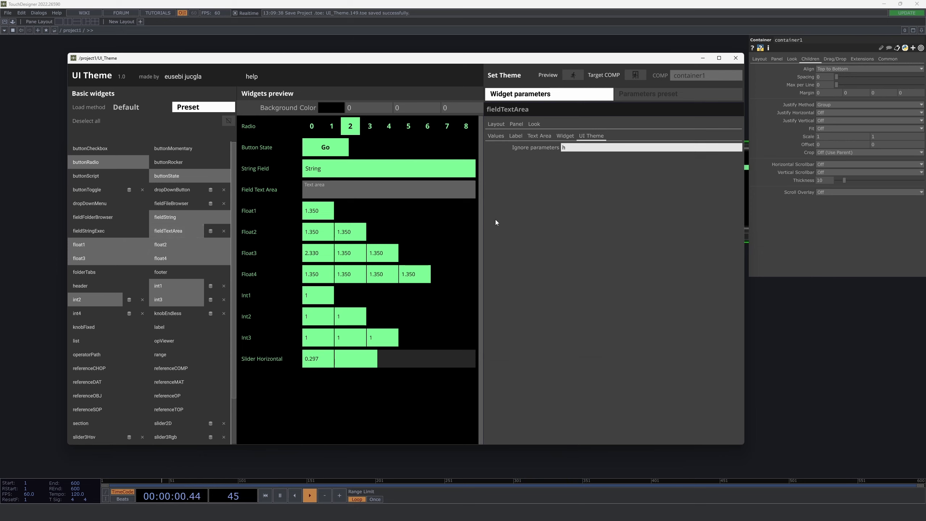
Set the fieldTextArea widget's Height to 120 and reload the widget in the preview.
left_click(502, 122)
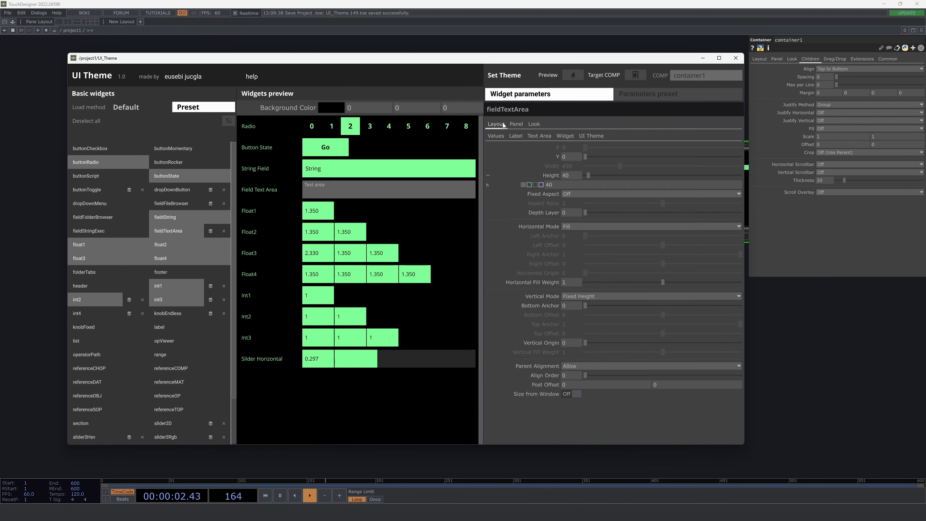
mouse_move(570, 176)
middle_mouse_down()
mouse_move(576, 167)
mouse_move(606, 167)
mouse_move(572, 163)
middle_mouse_up()
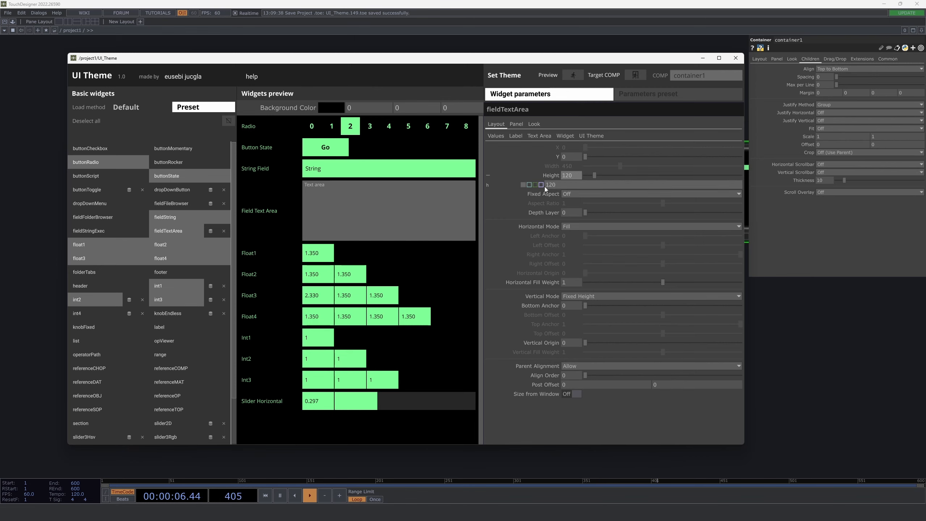
left_click(182, 230)
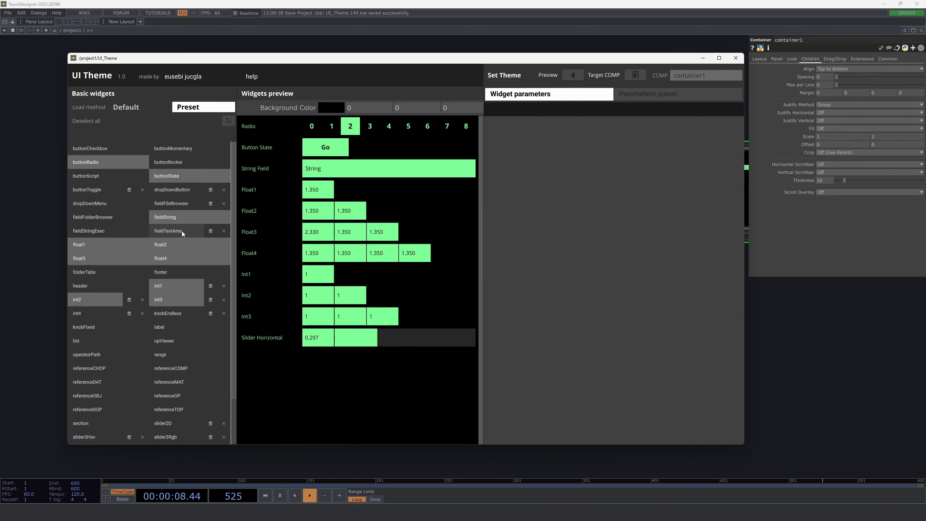
left_click(182, 231)
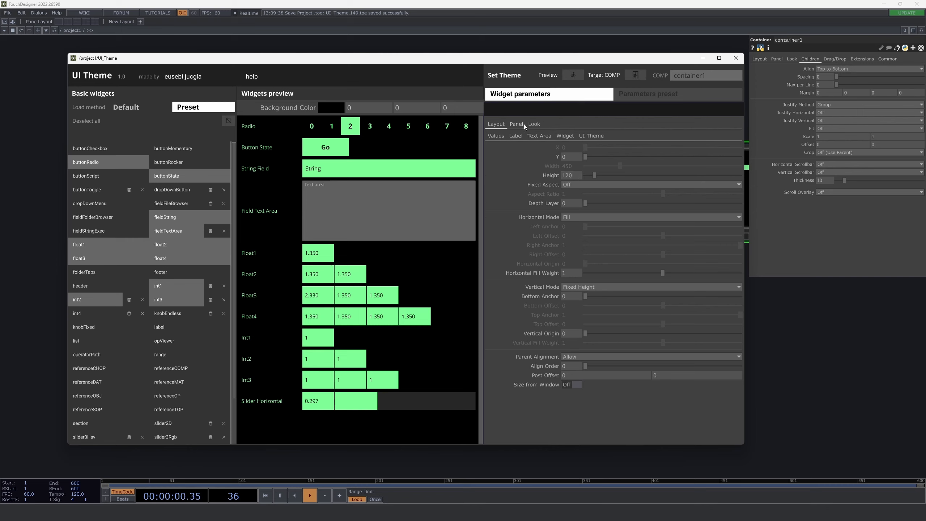
Set the Layout preset's Height to 22 and apply it to the previewed widgets.
left_click(651, 96)
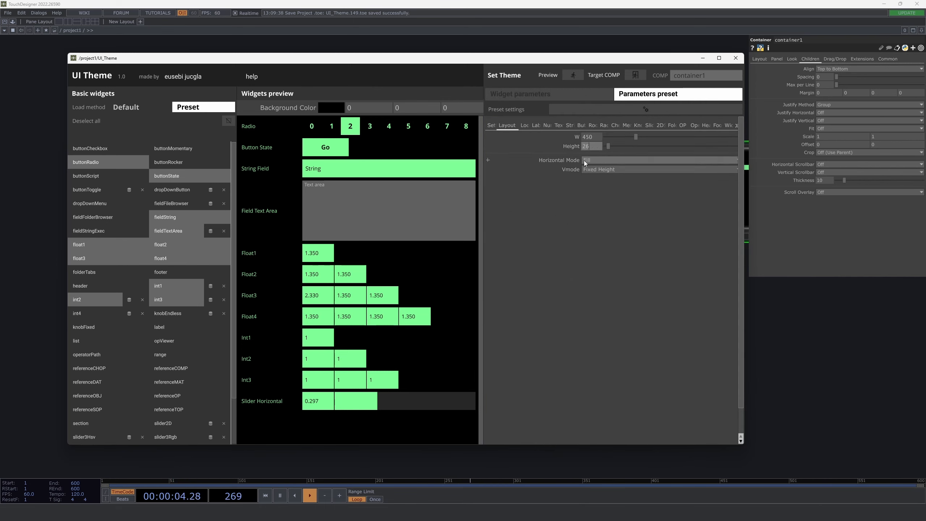
left_click(590, 145)
type("2")
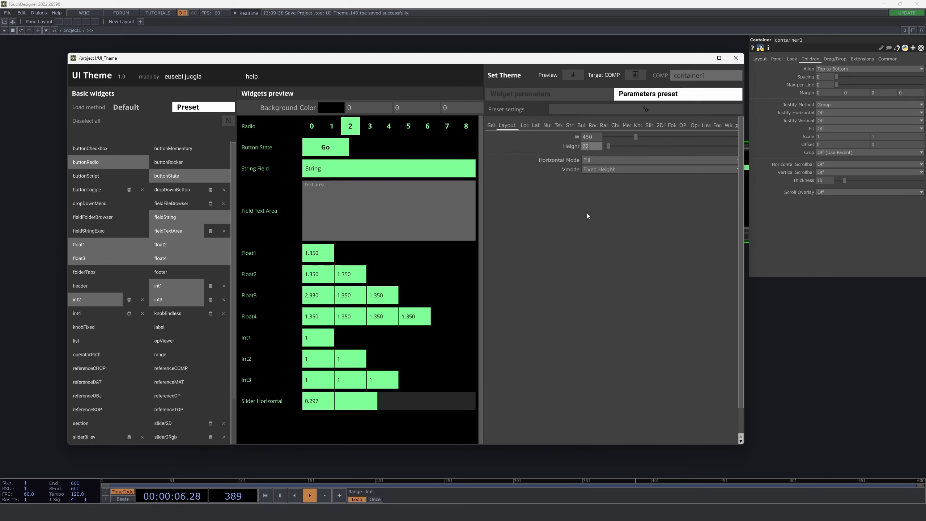
type("2")
key("Return")
left_click(569, 75)
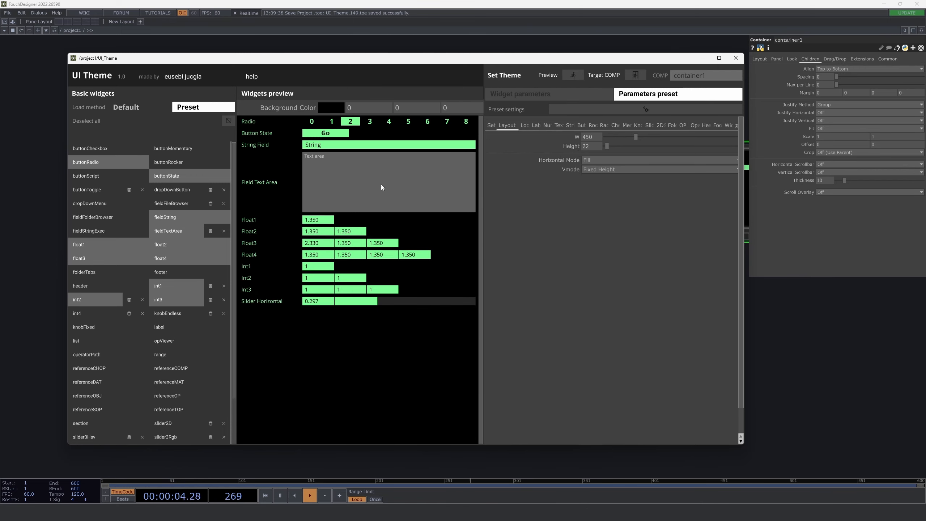